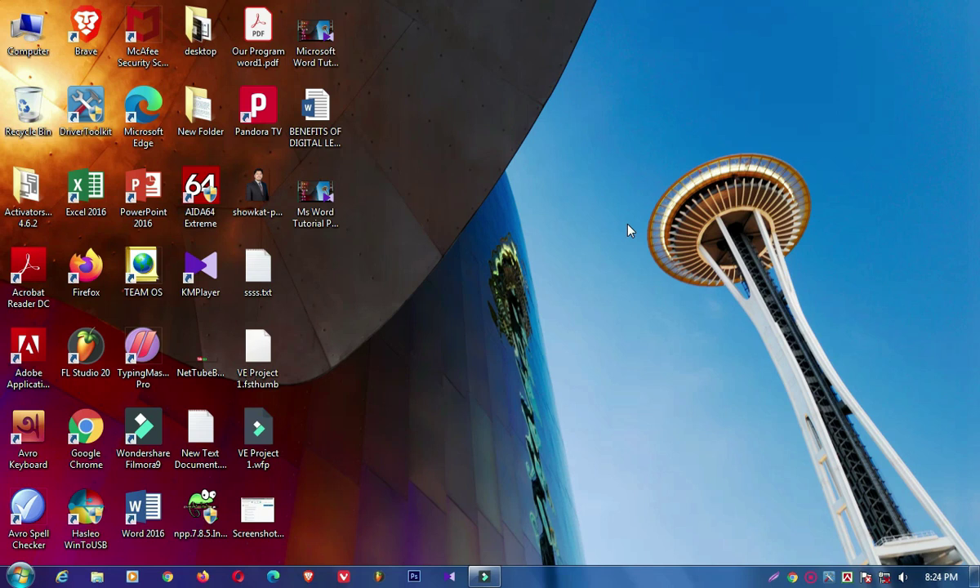
- Open Our Program word1.pdf and highlight the Class-7 topics Print layout and Making ruler, gridlines
{"action": "double_click", "coordinate": [255, 32]}
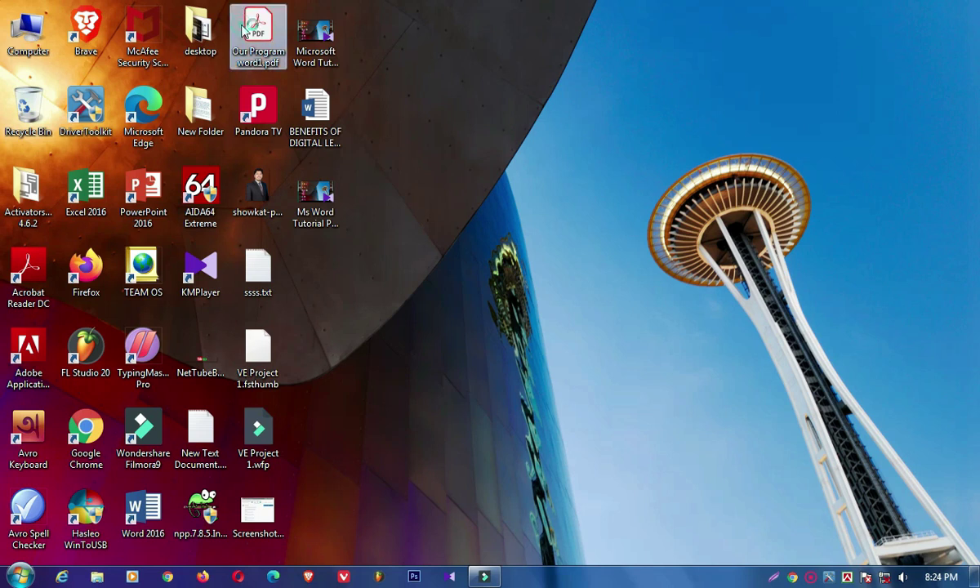
{"action": "scroll", "coordinate": [650, 247], "scroll_direction": "down", "scroll_amount": 6}
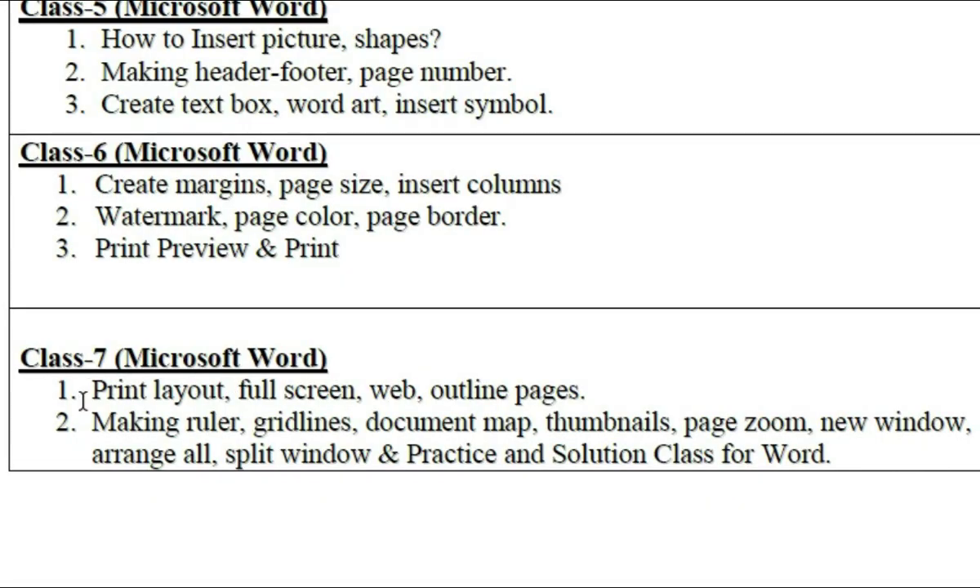
{"action": "left_click", "coordinate": [136, 433]}
{"action": "left_click_drag", "start_coordinate": [215, 400], "coordinate": [584, 392]}
{"action": "left_click_drag", "start_coordinate": [94, 422], "coordinate": [351, 424]}
{"action": "left_click", "coordinate": [419, 403]}
- Scroll up and down through the course outline to review the classes
{"action": "scroll", "coordinate": [472, 492], "scroll_direction": "up", "scroll_amount": 5}
{"action": "scroll", "coordinate": [339, 23], "scroll_direction": "up", "scroll_amount": 4}
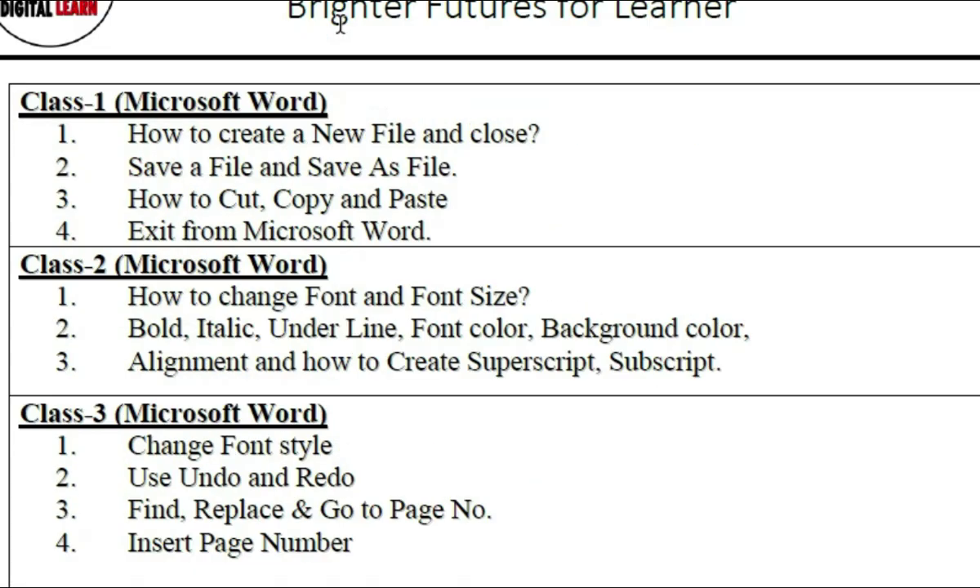
{"action": "scroll", "coordinate": [393, 130], "scroll_direction": "down", "scroll_amount": 8}
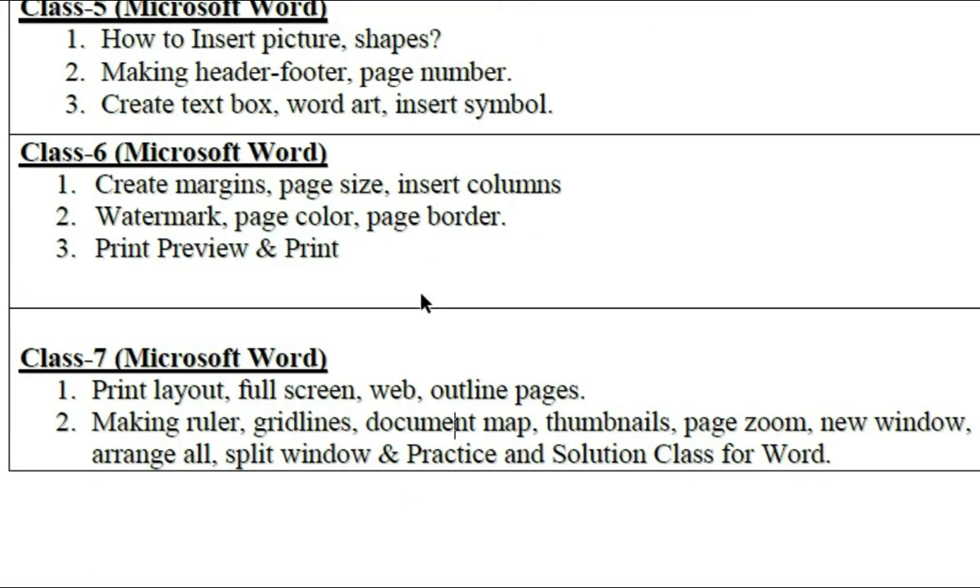
{"action": "scroll", "coordinate": [421, 302], "scroll_direction": "up", "scroll_amount": 3}
{"action": "scroll", "coordinate": [408, 333], "scroll_direction": "down", "scroll_amount": 3}
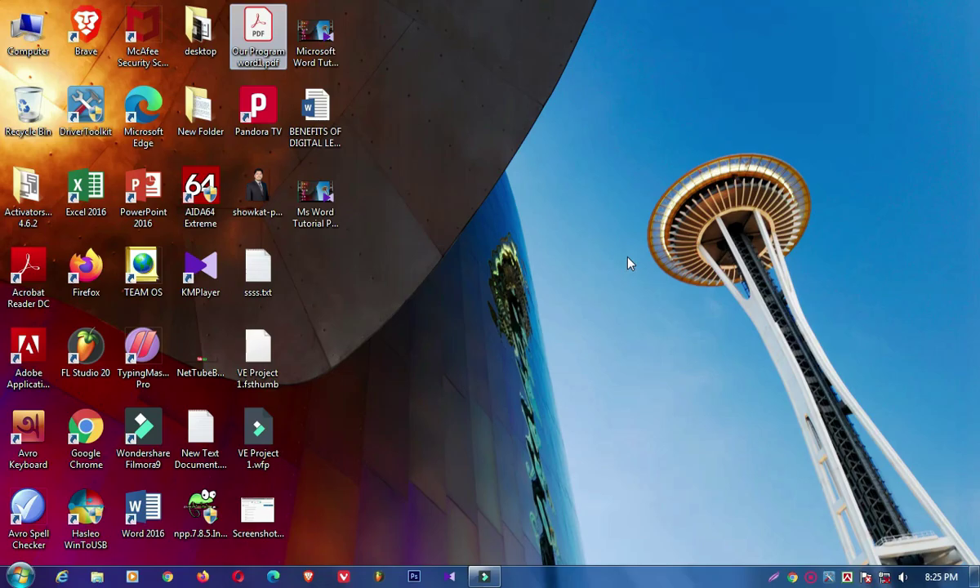
- Open BENEFITS OF DIGITAL LEARNING.docx and show the View tab's layout and zoom options
{"action": "left_click", "coordinate": [325, 122]}
{"action": "double_click", "coordinate": [325, 123]}
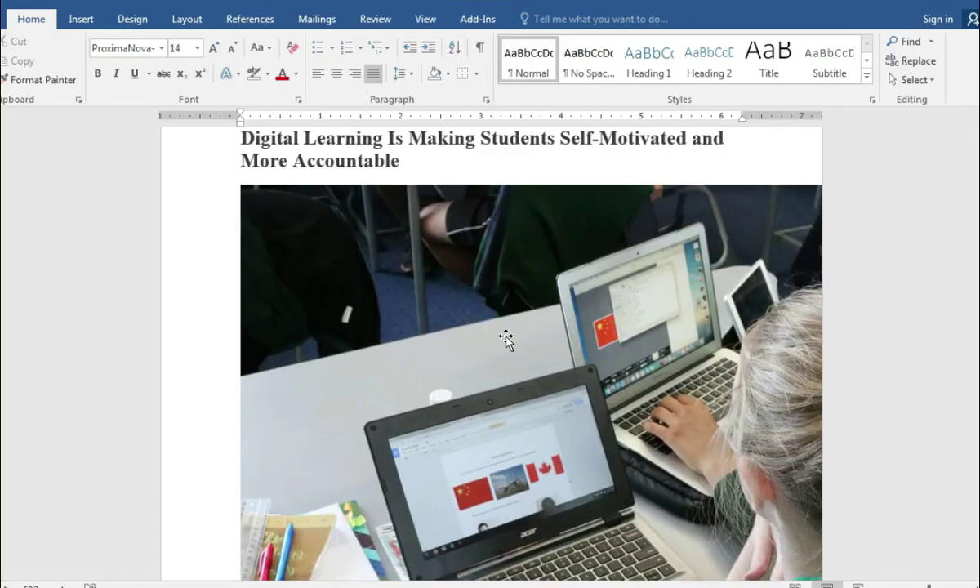
{"action": "scroll", "coordinate": [507, 323], "scroll_direction": "up", "scroll_amount": 10}
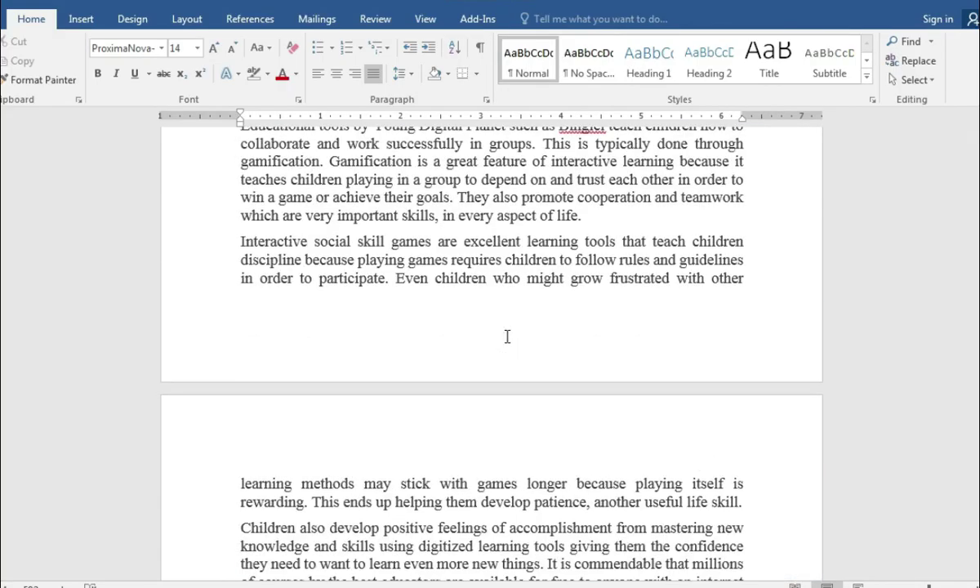
{"action": "scroll", "coordinate": [507, 336], "scroll_direction": "up", "scroll_amount": 10}
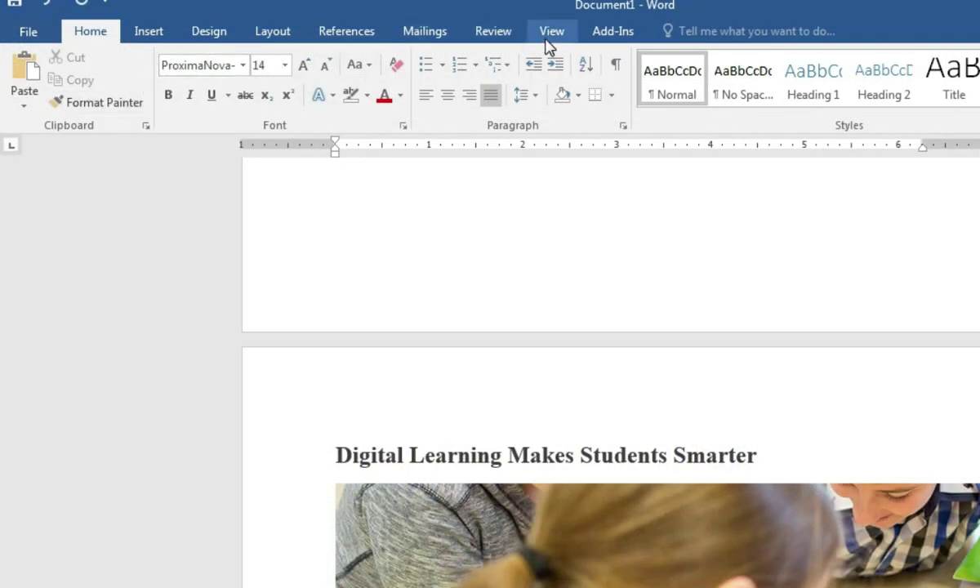
{"action": "left_click", "coordinate": [546, 37]}
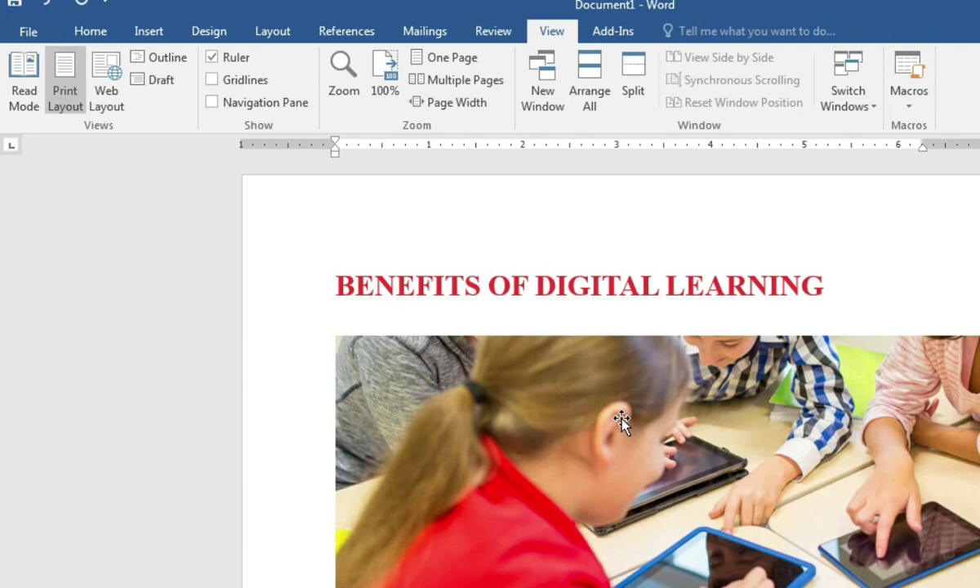
{"action": "scroll", "coordinate": [621, 414], "scroll_direction": "down", "scroll_amount": 5}
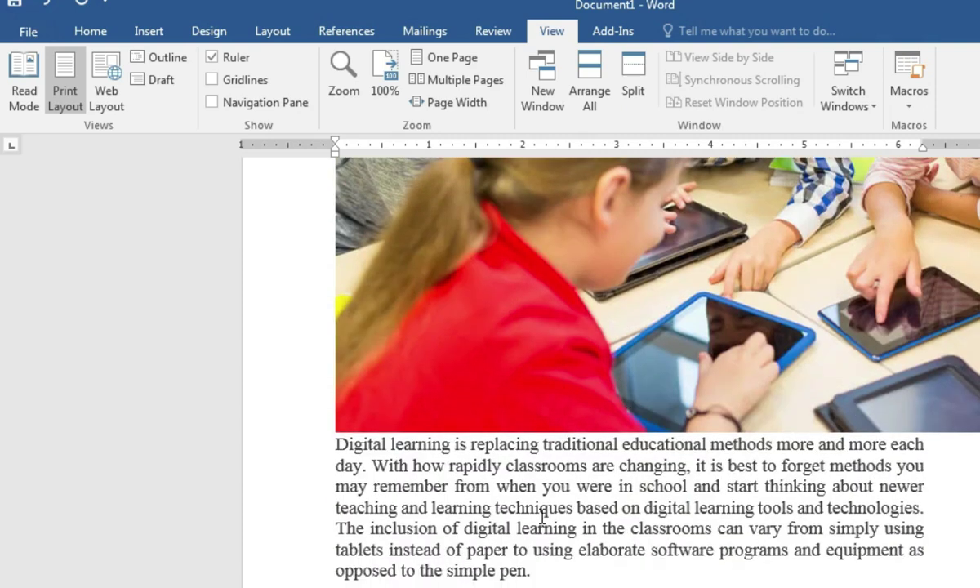
- Preview the document in File > Print, paging forward to page 4 and back to page 2
{"action": "left_click", "coordinate": [29, 31]}
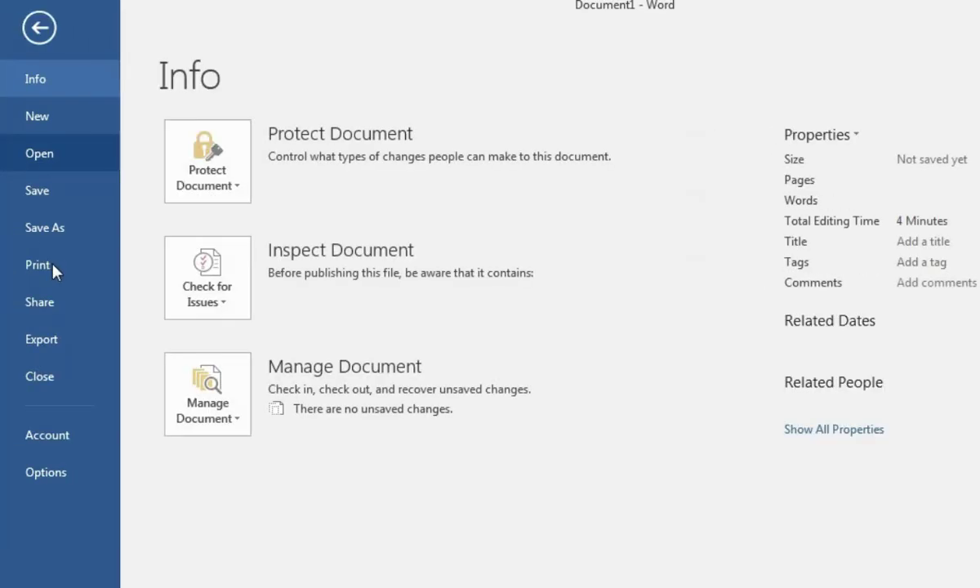
{"action": "left_click", "coordinate": [45, 270]}
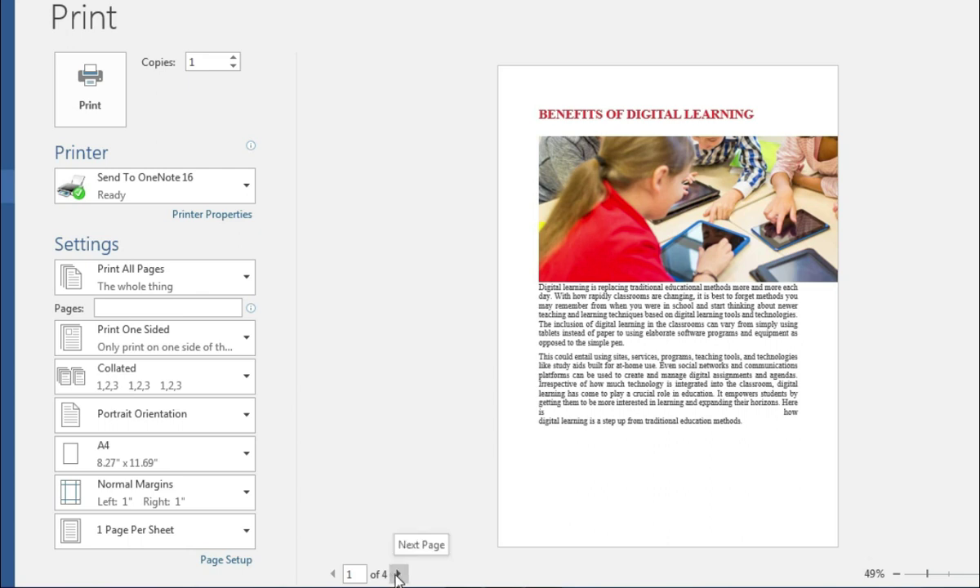
{"action": "left_click", "coordinate": [397, 574]}
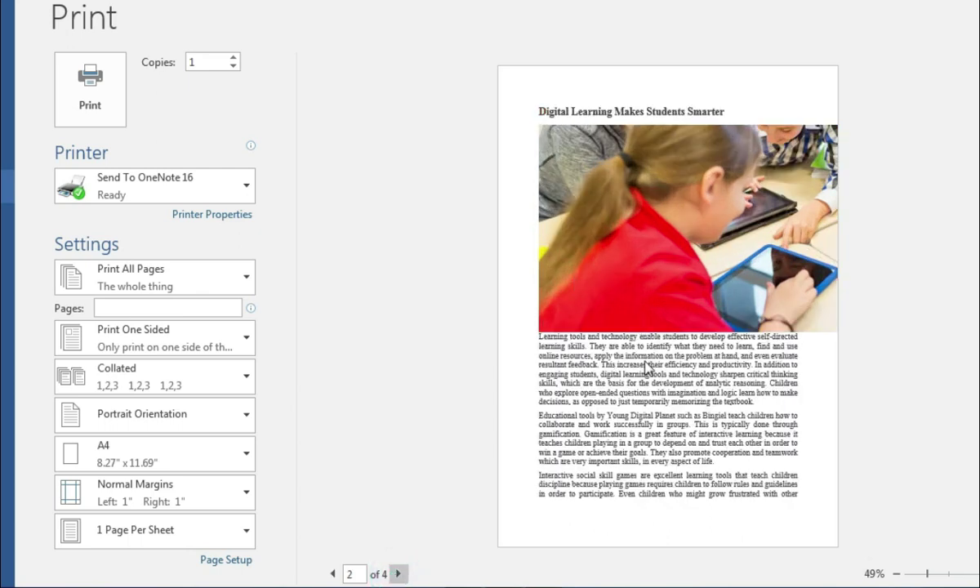
{"action": "left_click", "coordinate": [397, 575]}
{"action": "left_click", "coordinate": [397, 575]}
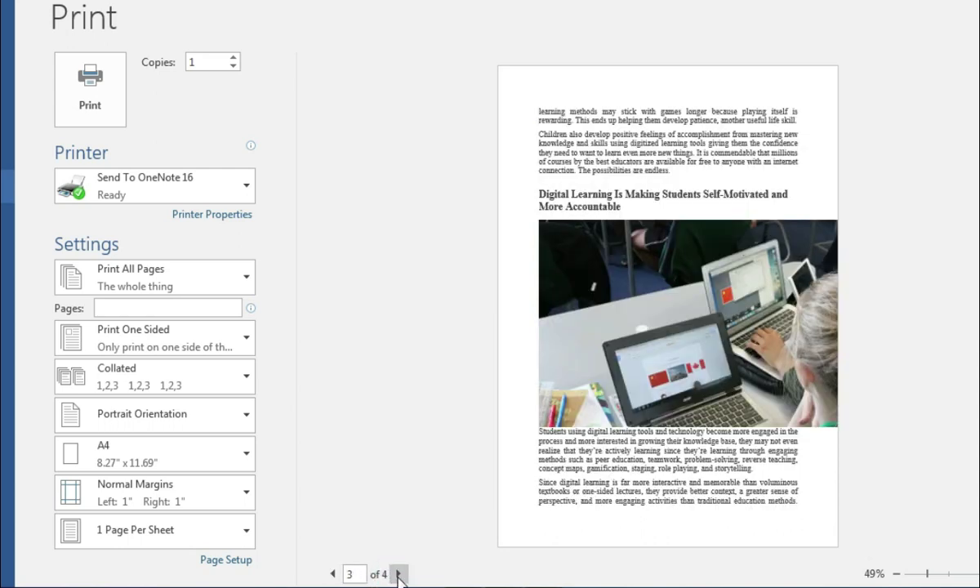
{"action": "left_click", "coordinate": [398, 575]}
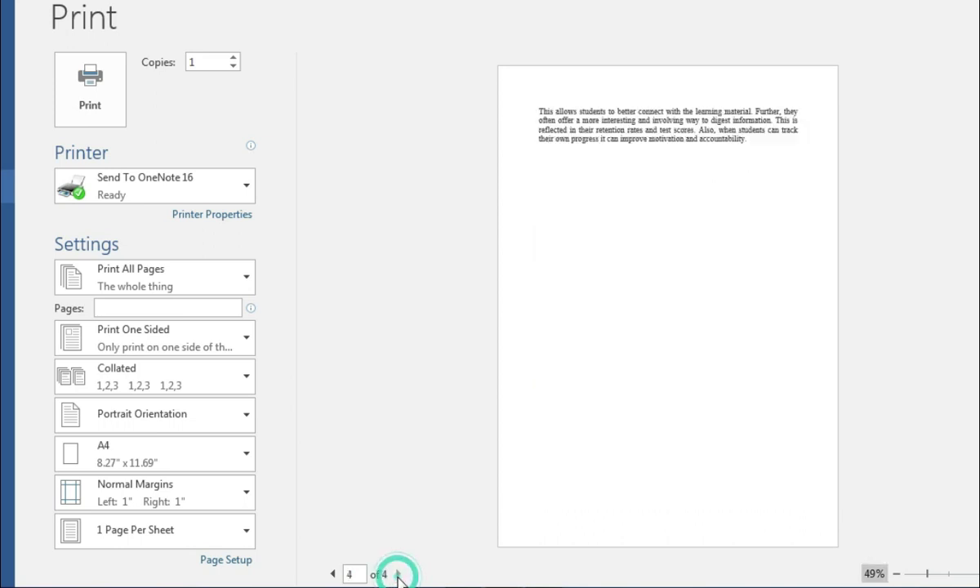
{"action": "left_click", "coordinate": [332, 574]}
{"action": "left_click", "coordinate": [333, 574]}
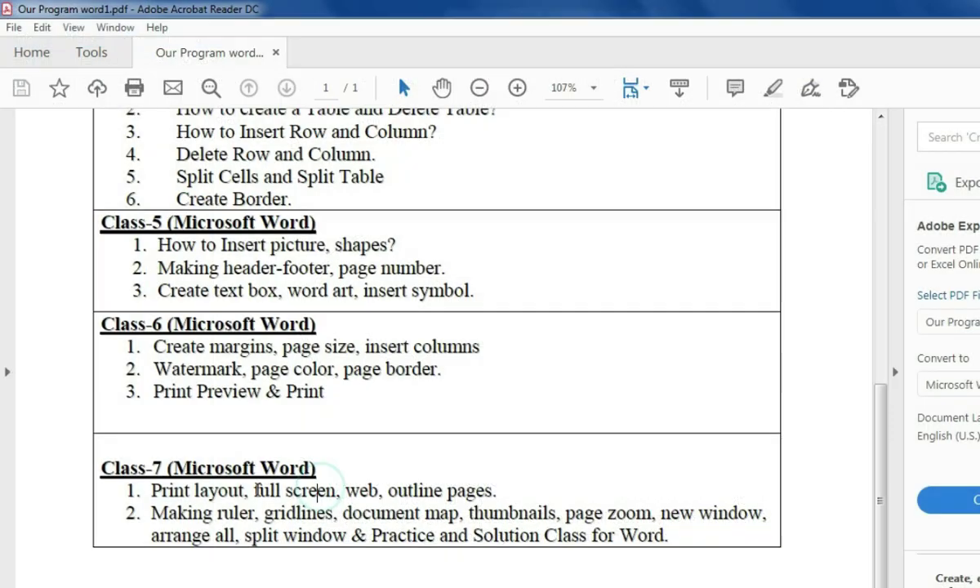
{"action": "left_click_drag", "start_coordinate": [254, 491], "coordinate": [338, 493]}
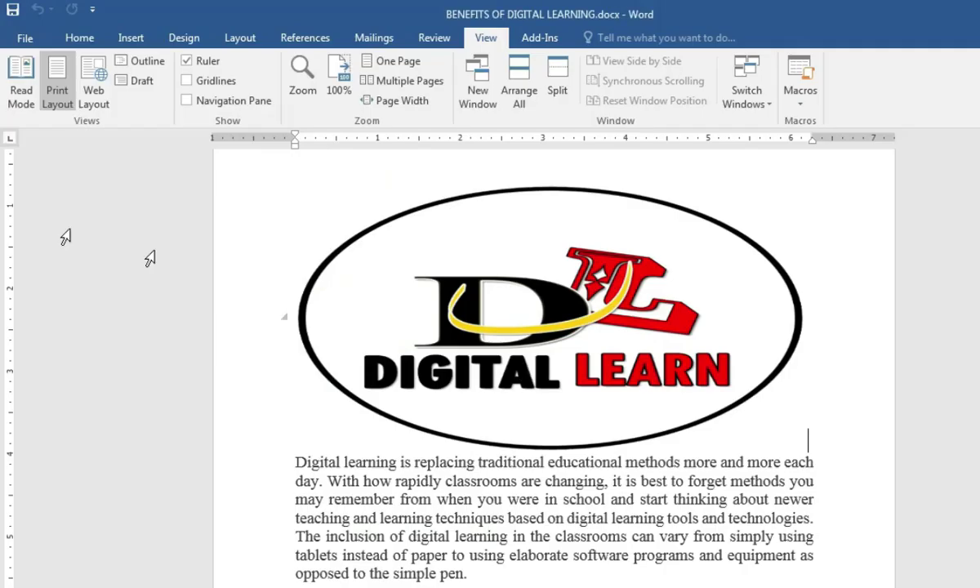
{"action": "key", "text": "super"}
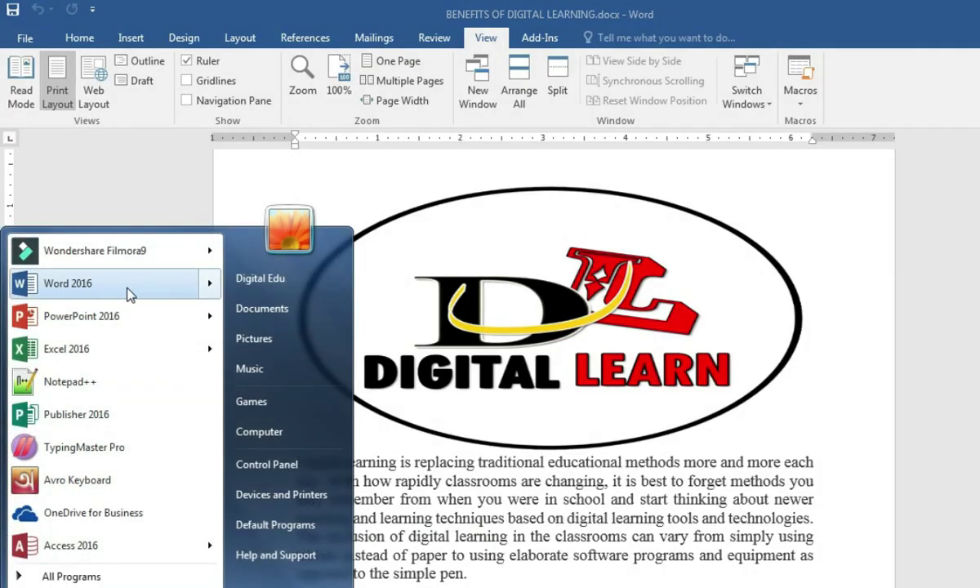
{"action": "mouse_move", "coordinate": [141, 292]}
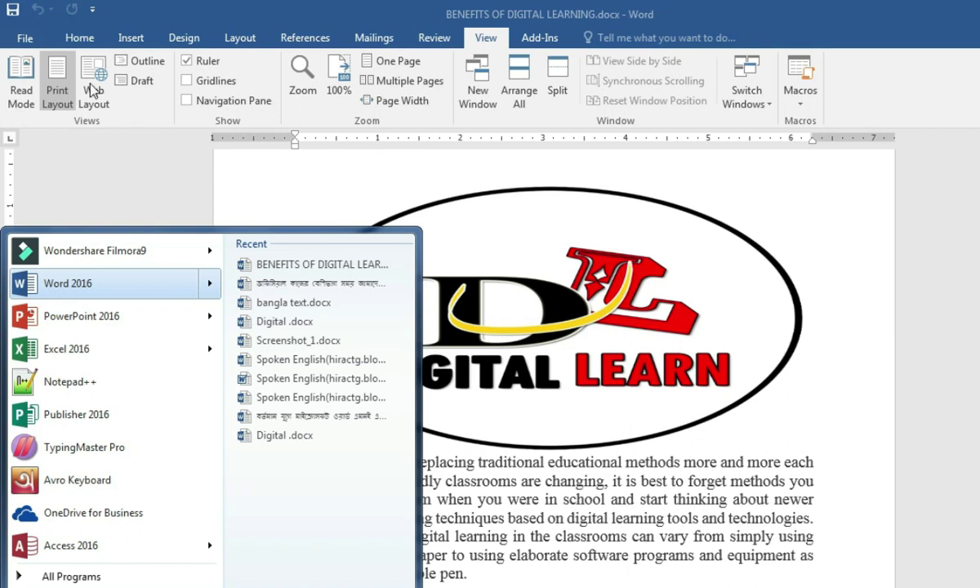
{"action": "left_click", "coordinate": [553, 260]}
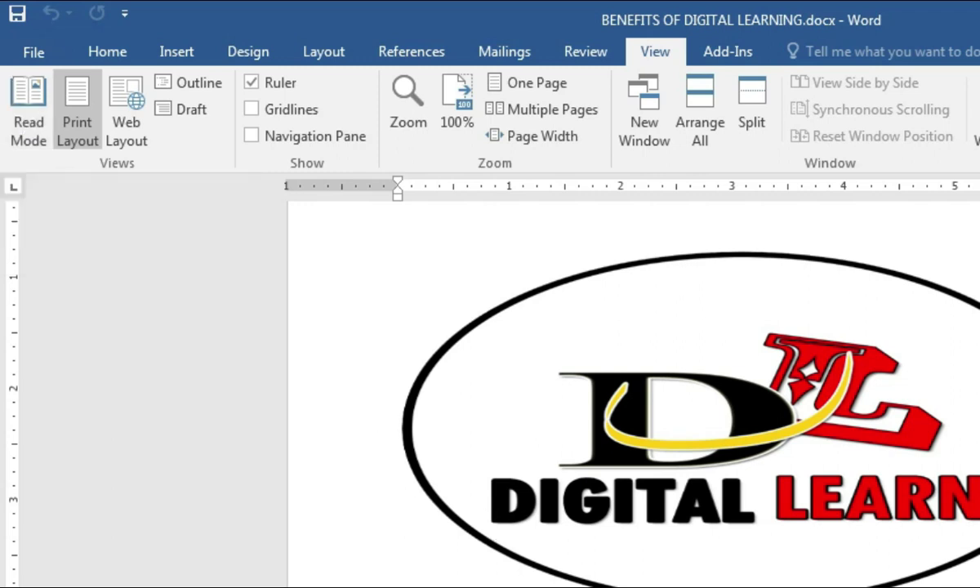
{"action": "scroll", "coordinate": [645, 392], "scroll_direction": "down", "scroll_amount": 3}
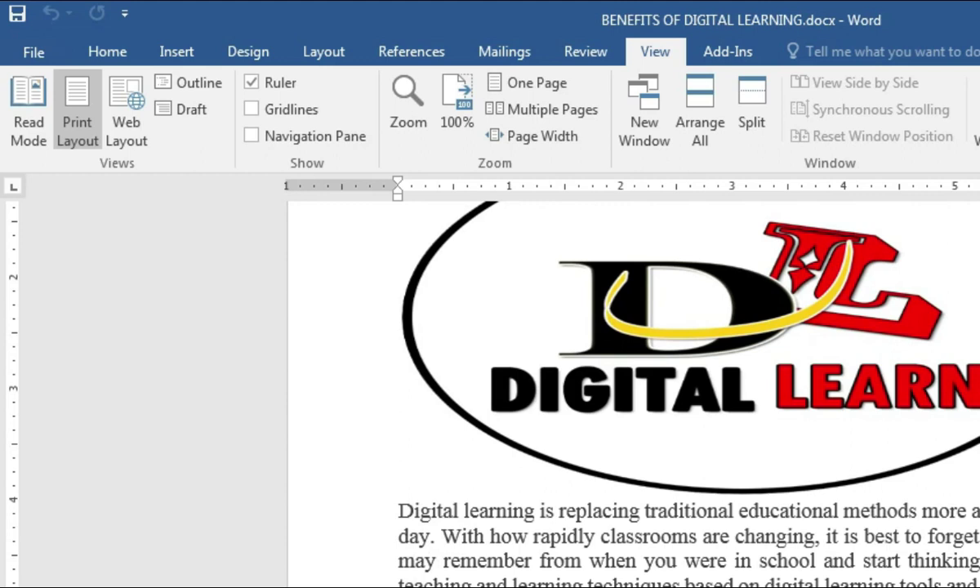
{"action": "scroll", "coordinate": [634, 392], "scroll_direction": "down", "scroll_amount": 15}
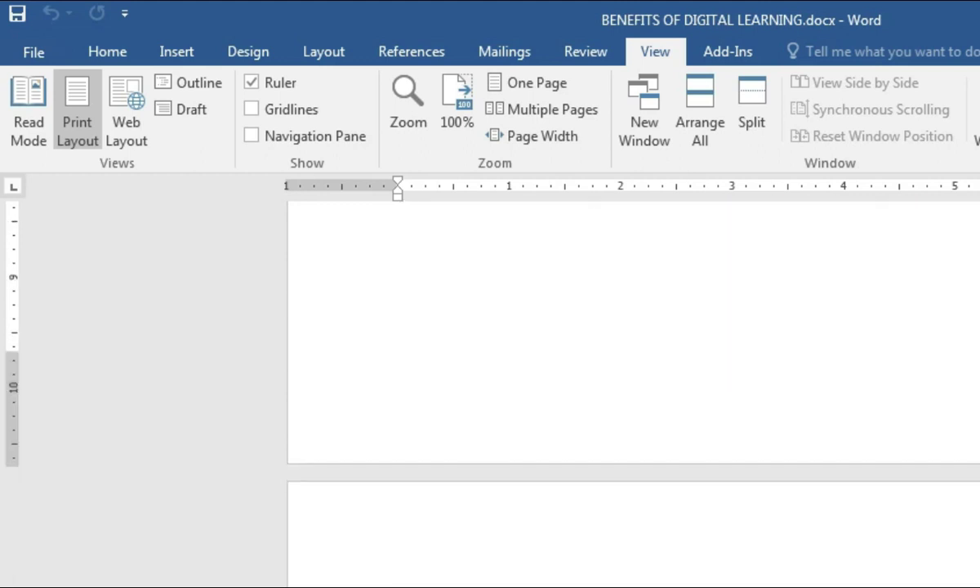
{"action": "scroll", "coordinate": [633, 392], "scroll_direction": "up", "scroll_amount": 12}
{"action": "scroll", "coordinate": [633, 392], "scroll_direction": "down", "scroll_amount": 12}
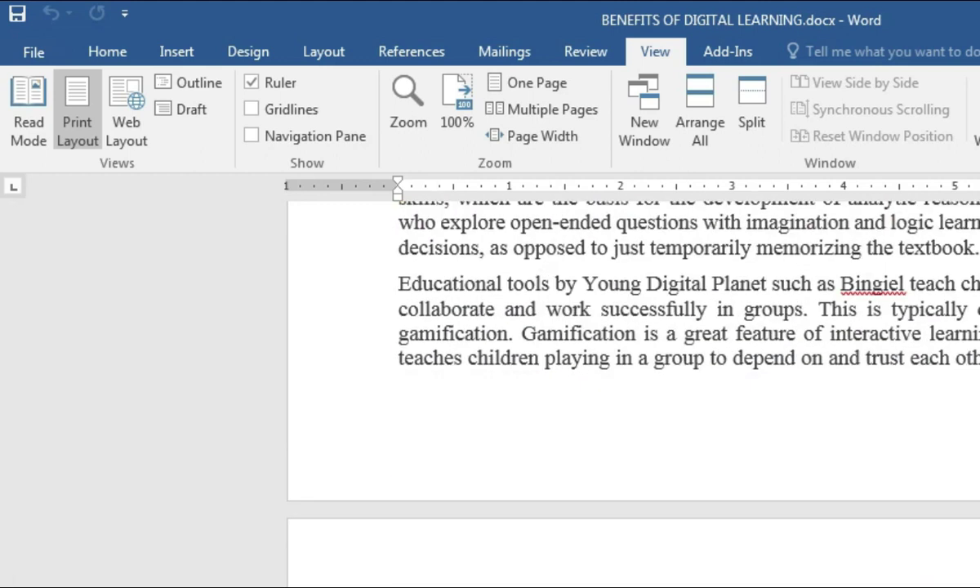
{"action": "scroll", "coordinate": [634, 392], "scroll_direction": "down", "scroll_amount": 10}
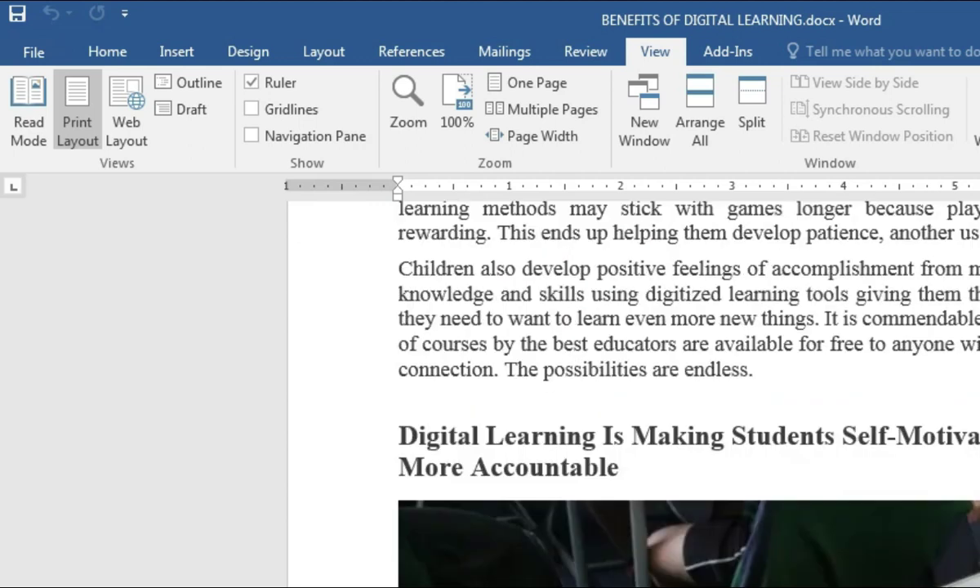
{"action": "scroll", "coordinate": [633, 392], "scroll_direction": "up", "scroll_amount": 20}
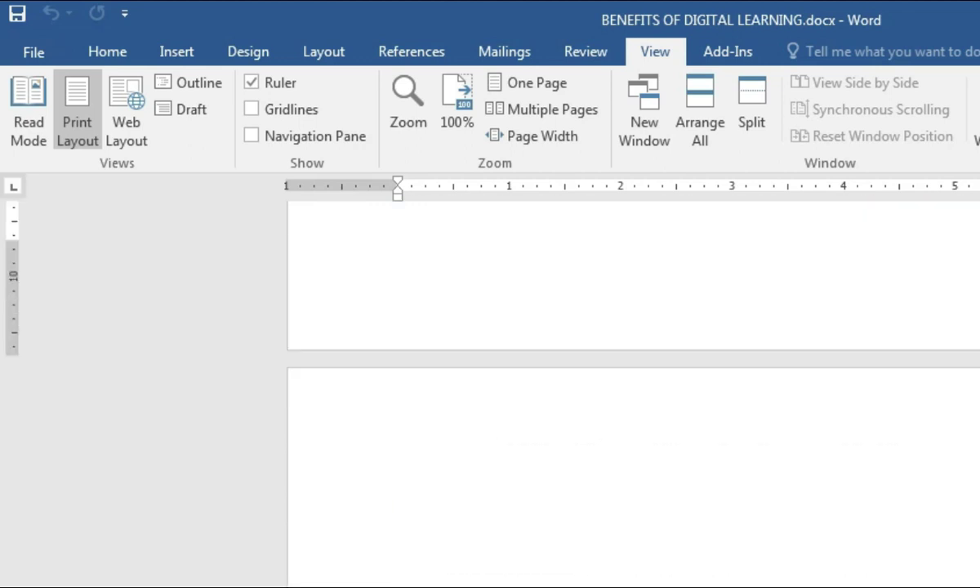
{"action": "scroll", "coordinate": [634, 392], "scroll_direction": "up", "scroll_amount": 10}
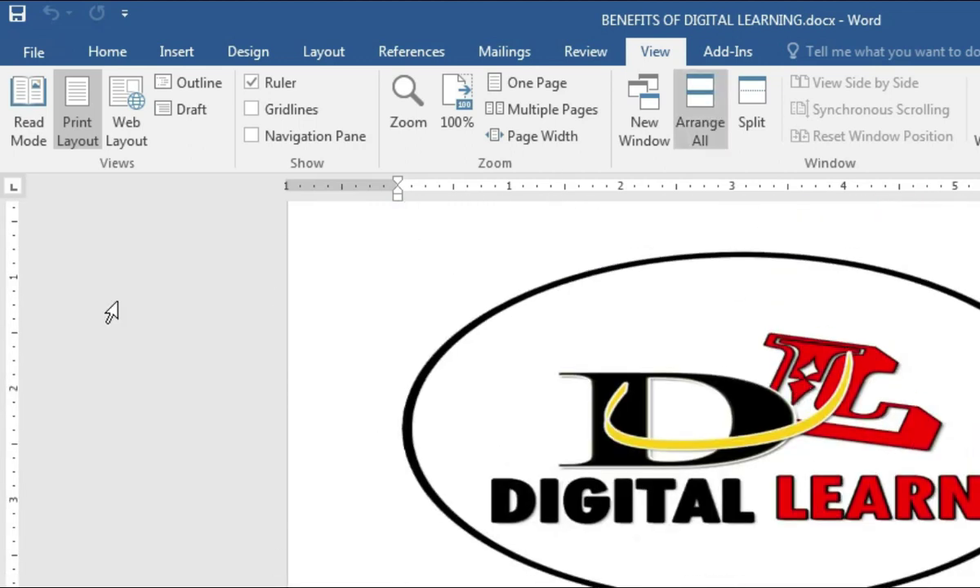
- Switch to Read Mode, jump to the end and back to the first screens, then show the View menu
{"action": "left_click", "coordinate": [23, 93]}
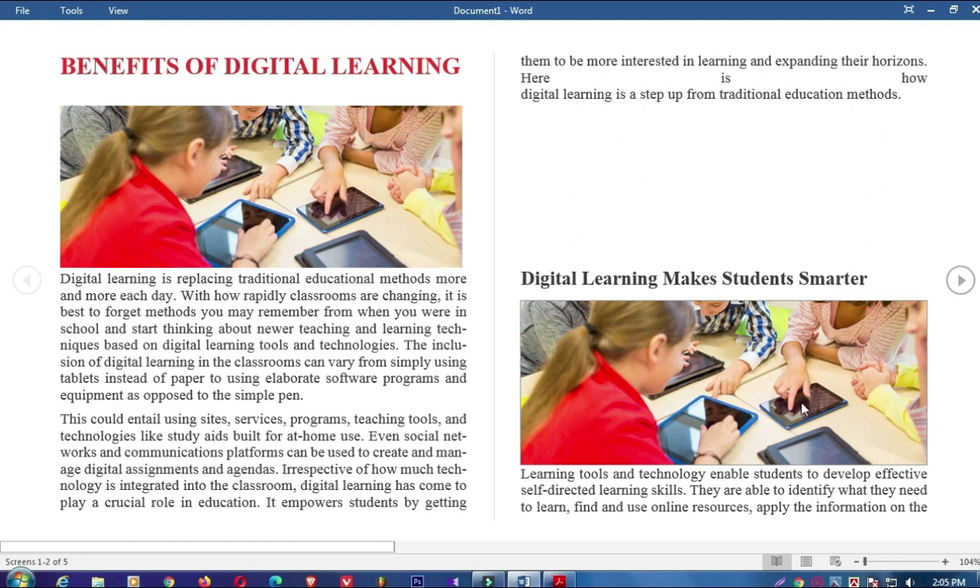
{"action": "double_click", "coordinate": [962, 281]}
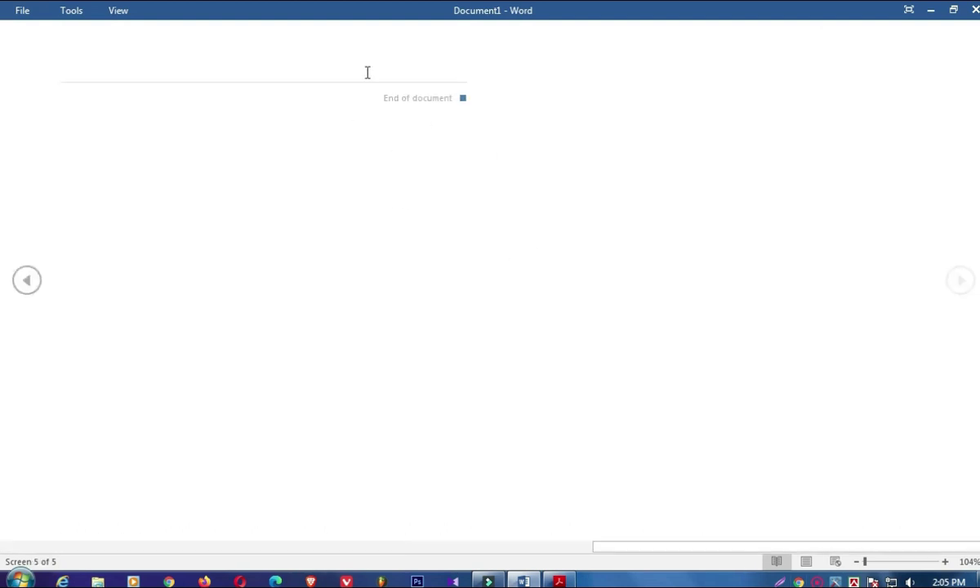
{"action": "left_click", "coordinate": [25, 281]}
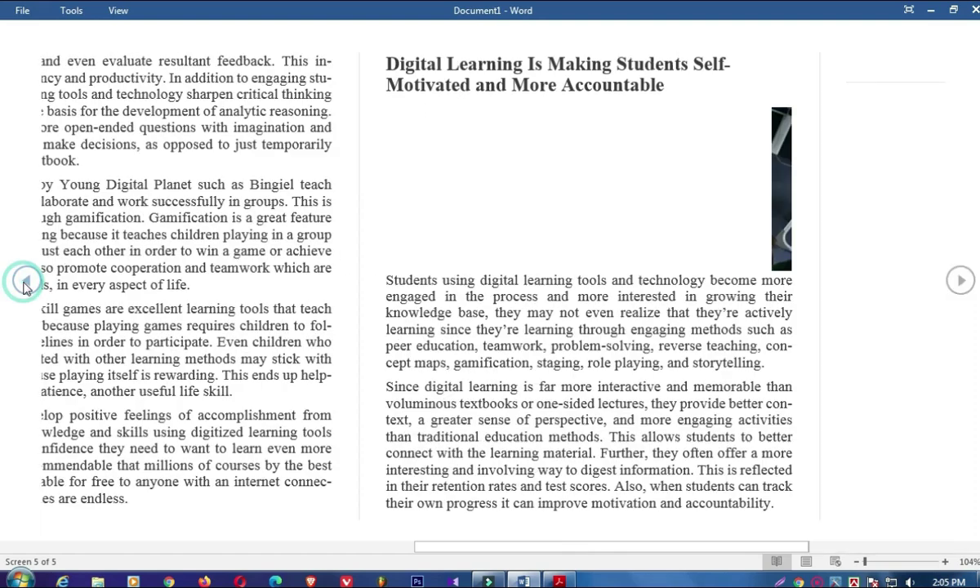
{"action": "left_click", "coordinate": [25, 282]}
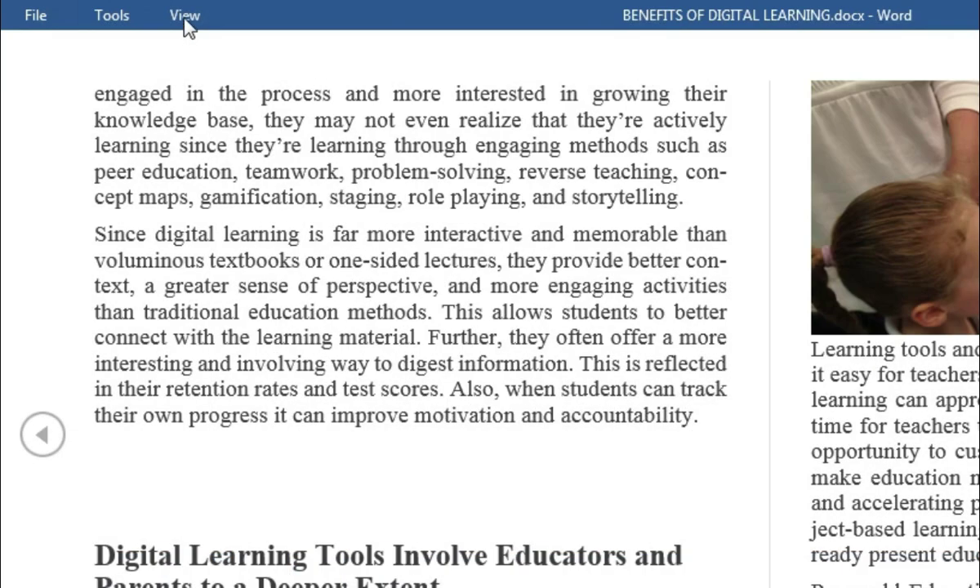
{"action": "left_click", "coordinate": [186, 18]}
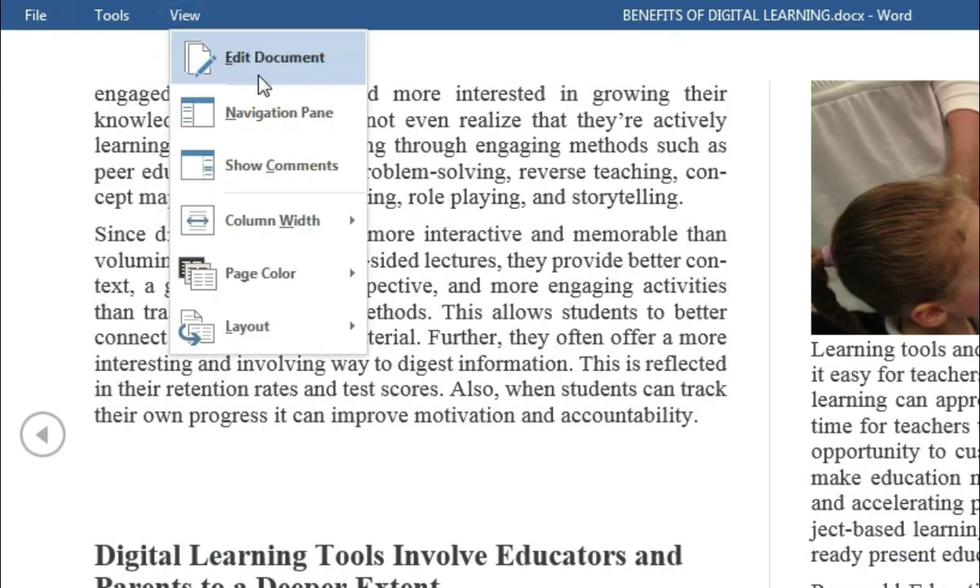
- Choose Edit Document to exit Read Mode and scroll back to the first page
{"action": "left_click", "coordinate": [301, 65]}
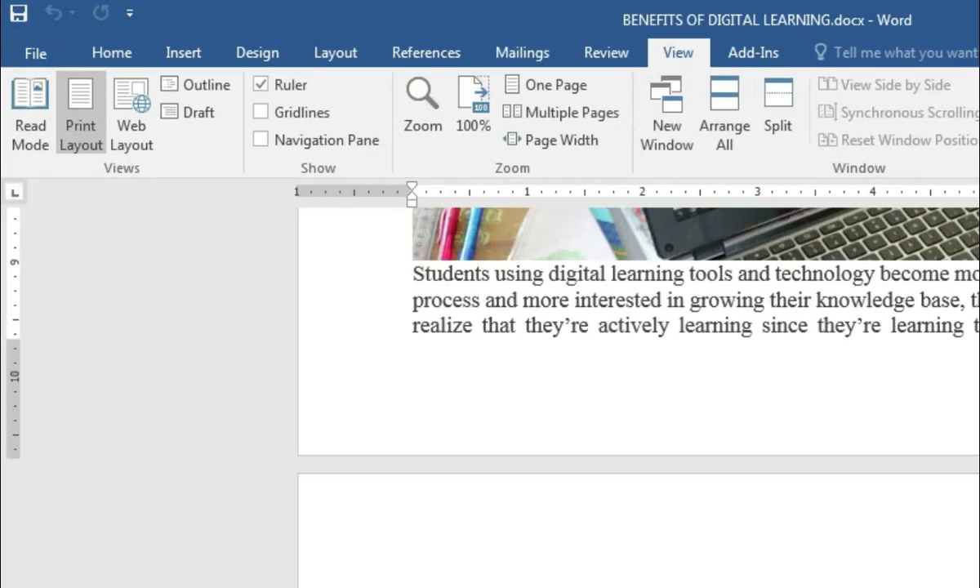
{"action": "scroll", "coordinate": [637, 392], "scroll_direction": "down", "scroll_amount": 15}
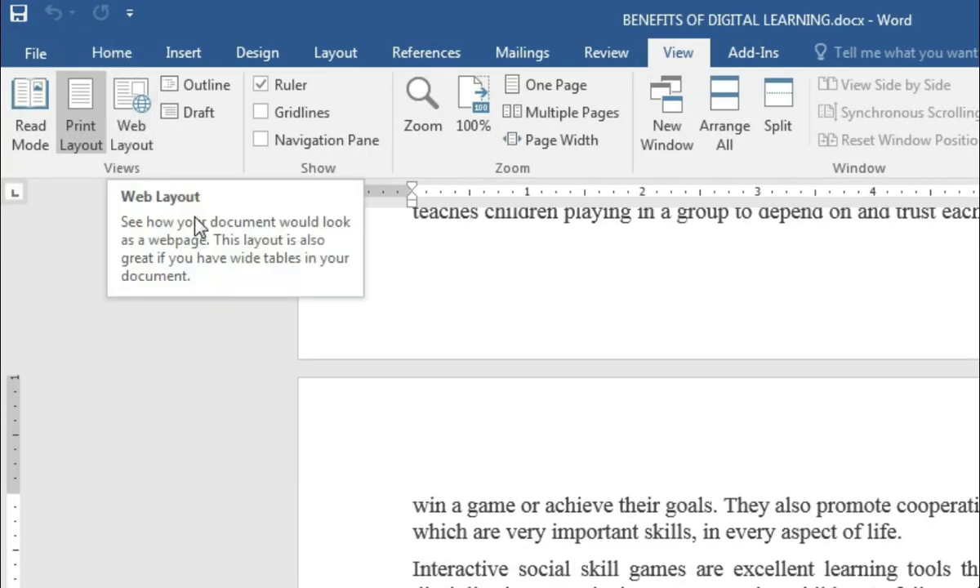
{"action": "scroll", "coordinate": [637, 392], "scroll_direction": "up", "scroll_amount": 8}
{"action": "scroll", "coordinate": [637, 392], "scroll_direction": "up", "scroll_amount": 10}
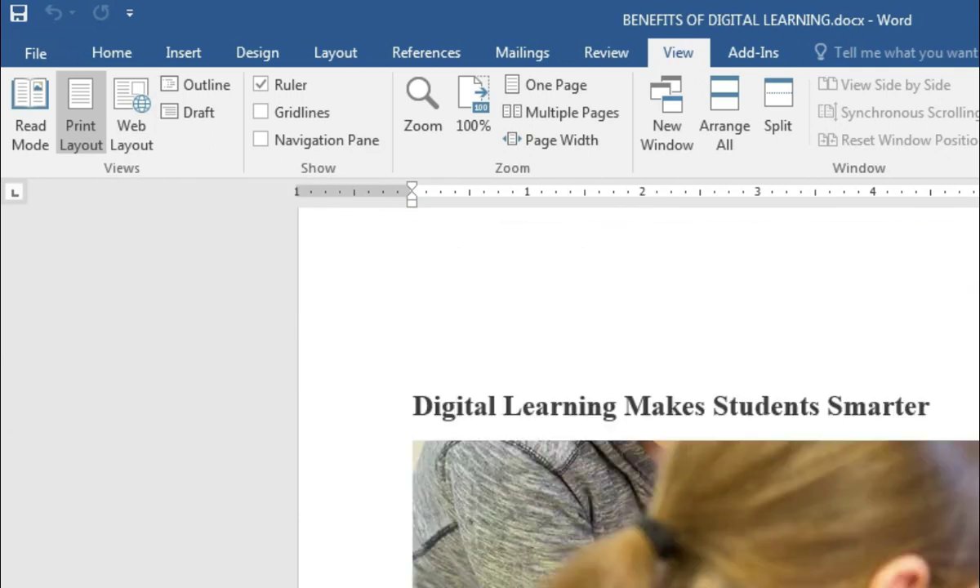
{"action": "scroll", "coordinate": [637, 392], "scroll_direction": "up", "scroll_amount": 3}
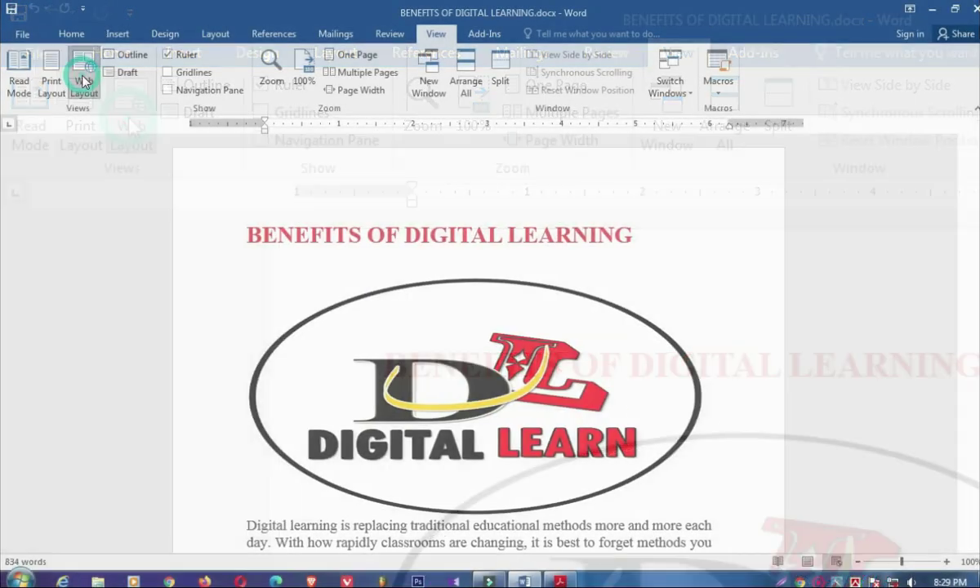
- Switch the document to Web Layout and scroll through the continuous article
{"action": "left_click", "coordinate": [84, 82]}
{"action": "scroll", "coordinate": [490, 327], "scroll_direction": "down", "scroll_amount": 4}
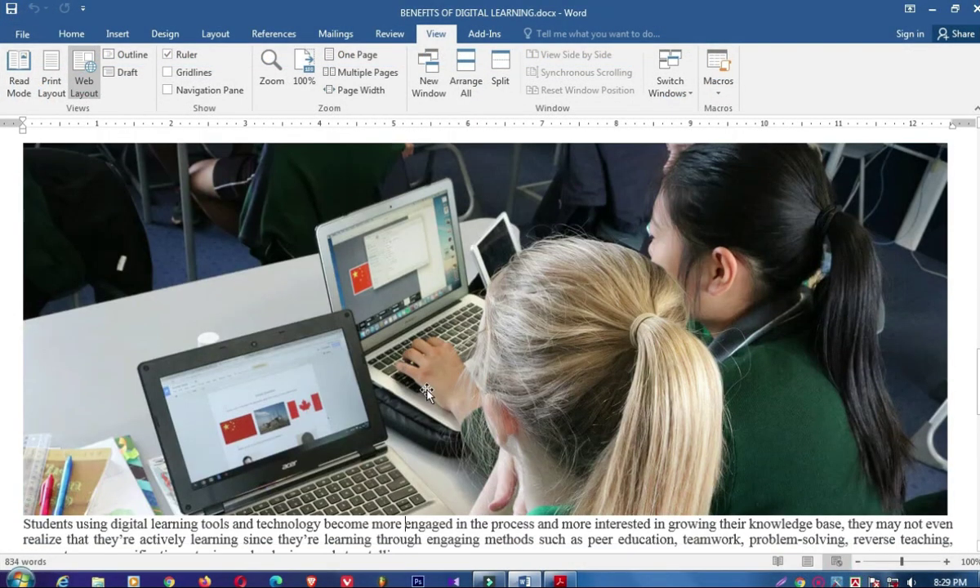
{"action": "scroll", "coordinate": [490, 327], "scroll_direction": "up", "scroll_amount": 5}
{"action": "scroll", "coordinate": [426, 392], "scroll_direction": "up", "scroll_amount": 10}
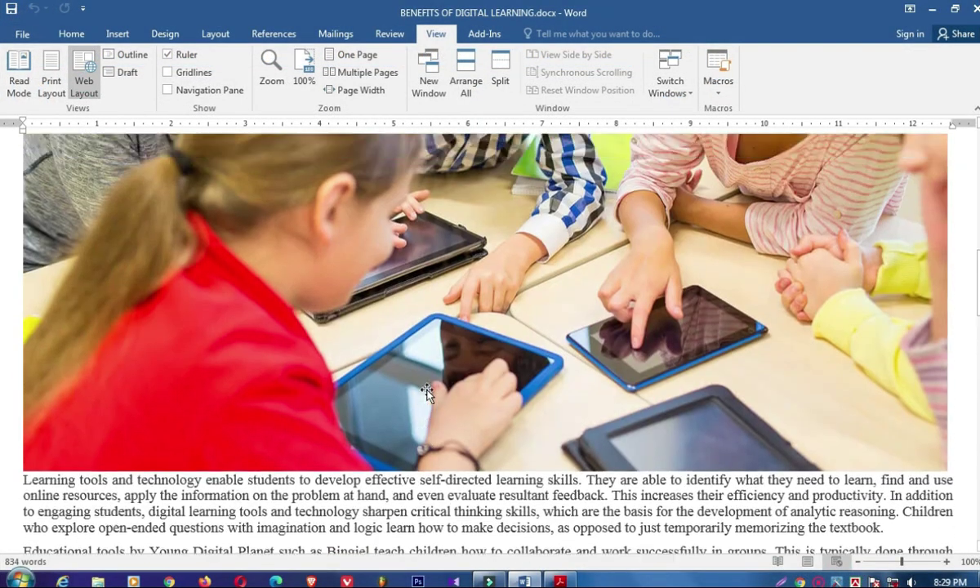
{"action": "scroll", "coordinate": [426, 392], "scroll_direction": "down", "scroll_amount": 5}
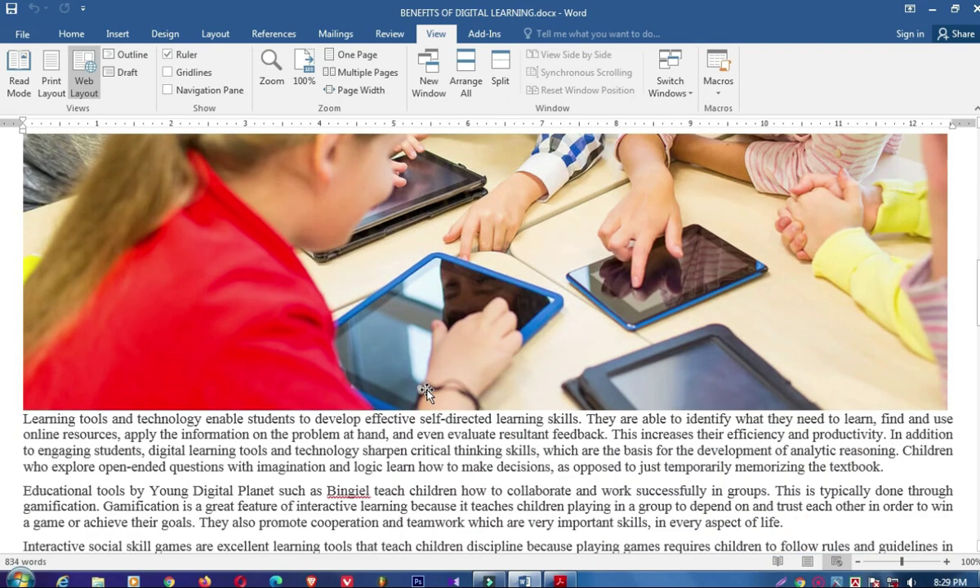
{"action": "scroll", "coordinate": [426, 392], "scroll_direction": "down", "scroll_amount": 3}
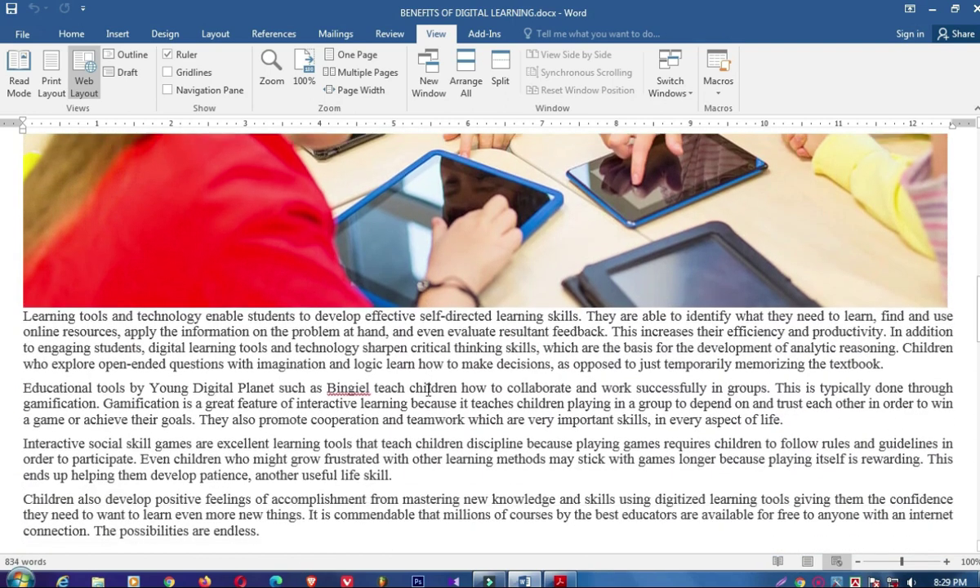
{"action": "scroll", "coordinate": [394, 408], "scroll_direction": "up", "scroll_amount": 4}
{"action": "scroll", "coordinate": [392, 409], "scroll_direction": "down", "scroll_amount": 10}
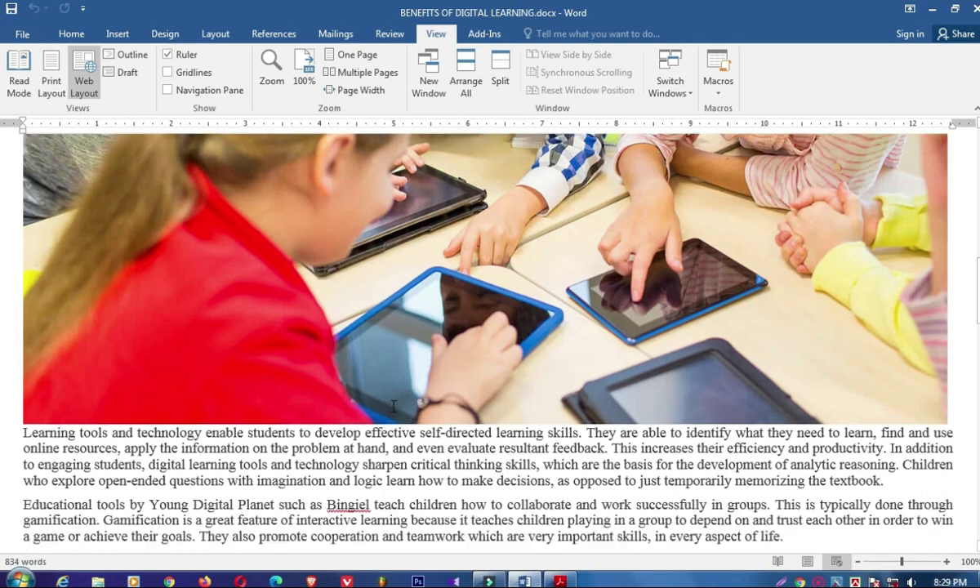
{"action": "scroll", "coordinate": [392, 409], "scroll_direction": "down", "scroll_amount": 18}
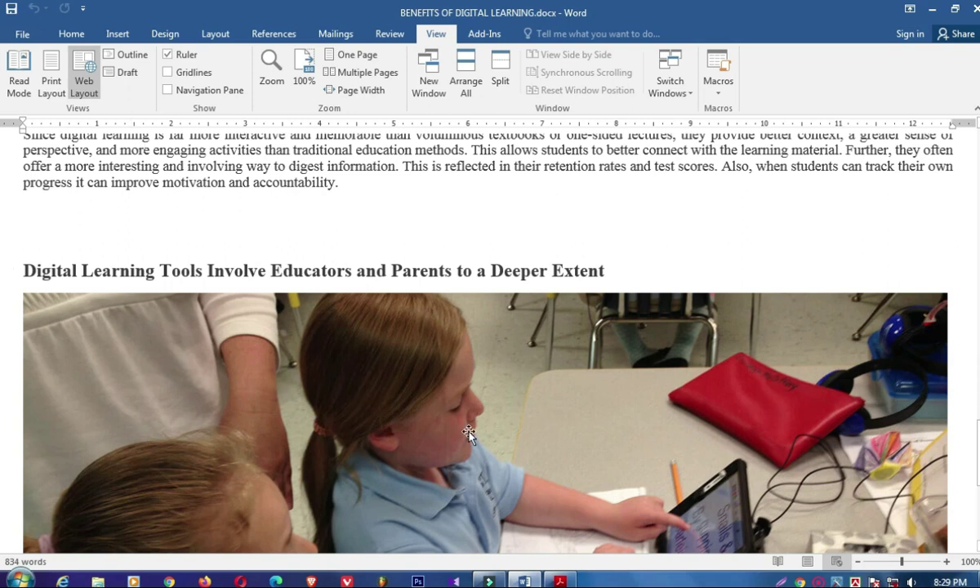
- Switch to Print Layout and scroll back to the top of the paginated document
{"action": "left_click", "coordinate": [45, 74]}
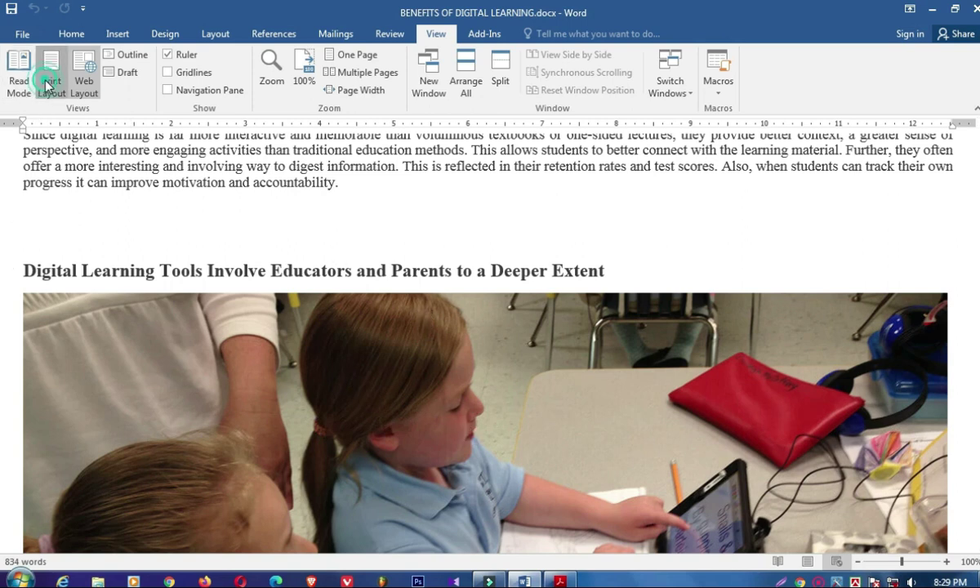
{"action": "scroll", "coordinate": [458, 397], "scroll_direction": "up", "scroll_amount": 10}
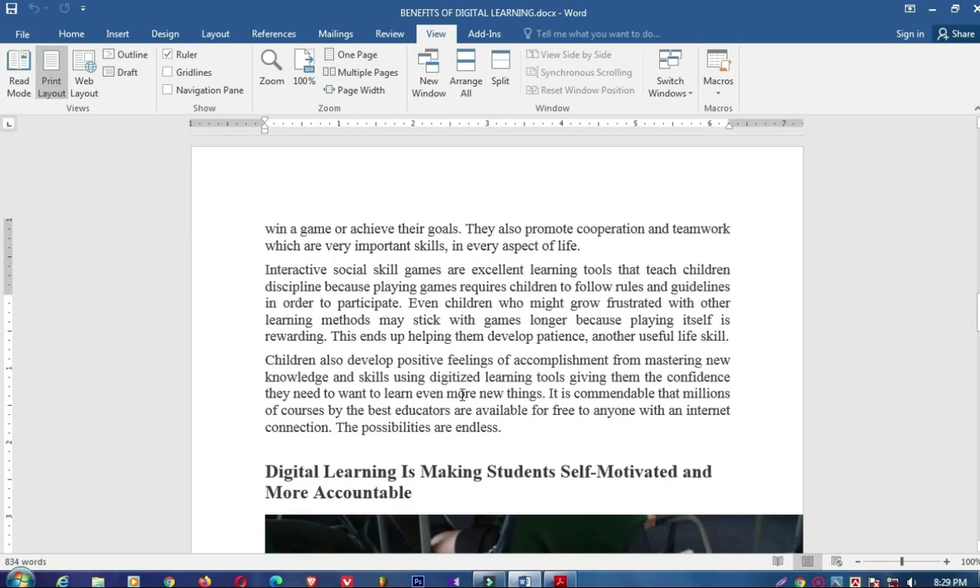
{"action": "scroll", "coordinate": [456, 397], "scroll_direction": "up", "scroll_amount": 5}
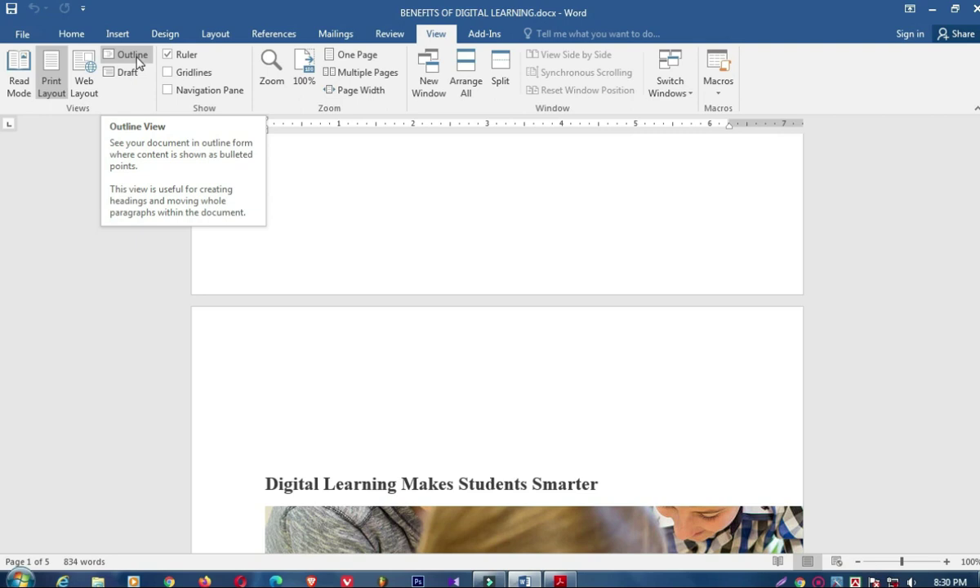
- Switch to Outline view and select from the picture paragraph to the document's end
{"action": "left_click", "coordinate": [132, 54]}
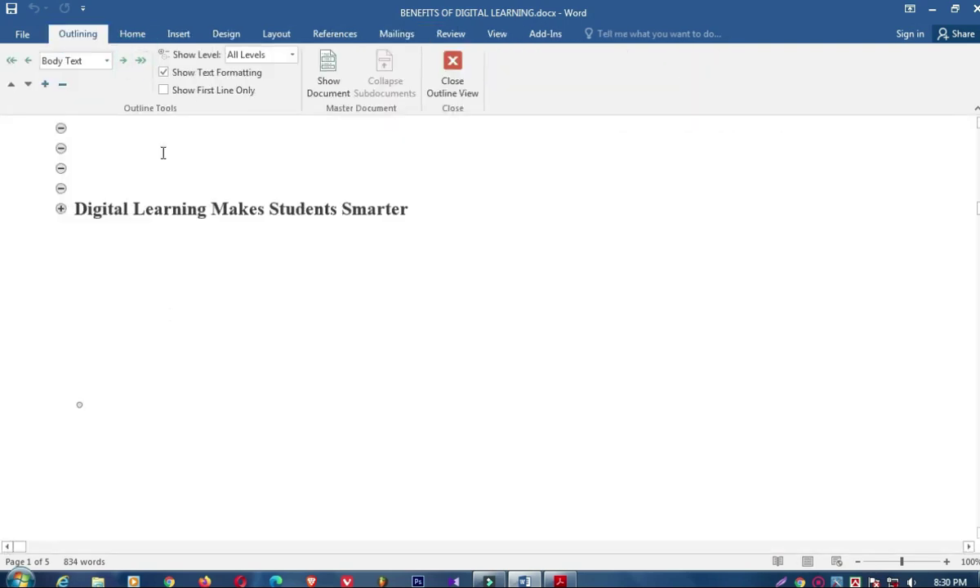
{"action": "scroll", "coordinate": [153, 339], "scroll_direction": "up", "scroll_amount": 8}
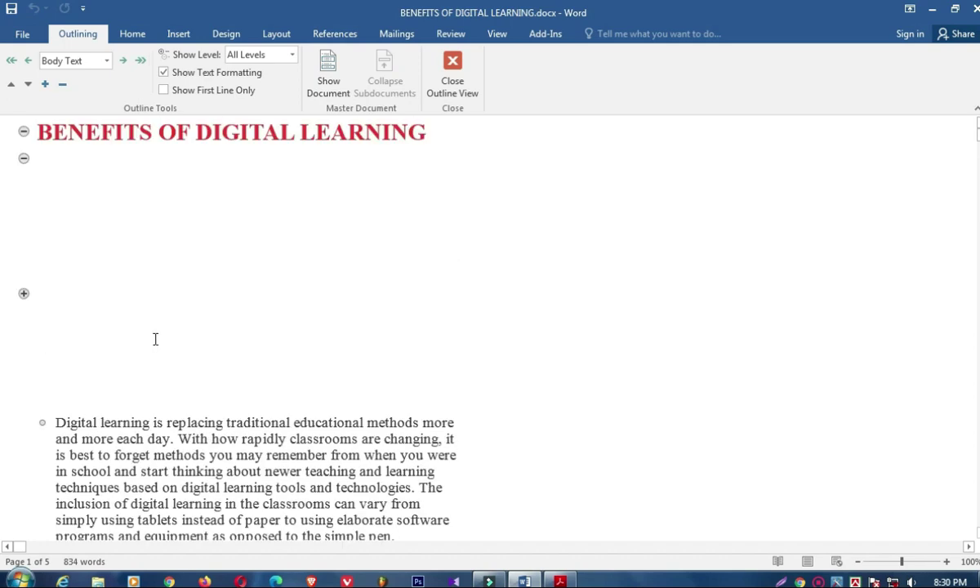
{"action": "scroll", "coordinate": [159, 359], "scroll_direction": "down", "scroll_amount": 10}
{"action": "left_click", "coordinate": [165, 381]}
{"action": "scroll", "coordinate": [164, 381], "scroll_direction": "up", "scroll_amount": 12}
{"action": "left_click", "coordinate": [37, 254], "text": "shift"}
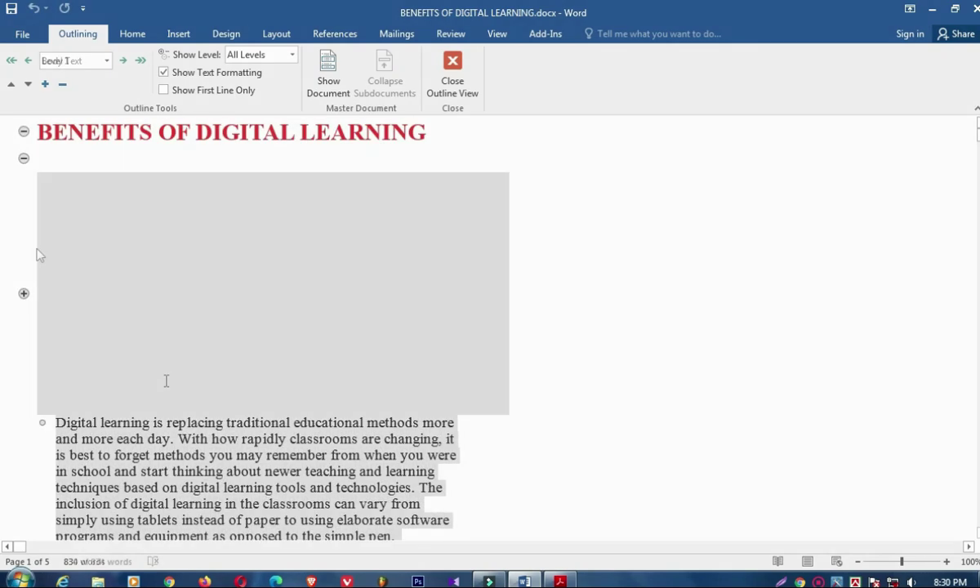
{"action": "scroll", "coordinate": [37, 255], "scroll_direction": "down", "scroll_amount": 7}
{"action": "scroll", "coordinate": [27, 255], "scroll_direction": "up", "scroll_amount": 6}
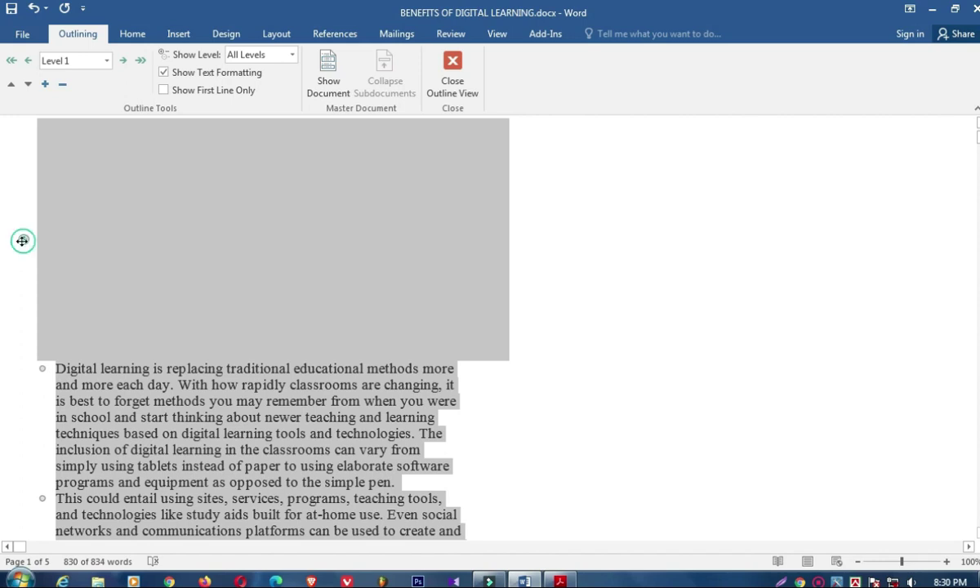
- Collapse the picture paragraph in the outline, then expand it again
{"action": "double_click", "coordinate": [22, 240]}
{"action": "double_click", "coordinate": [22, 239]}
{"action": "scroll", "coordinate": [138, 309], "scroll_direction": "down", "scroll_amount": 6}
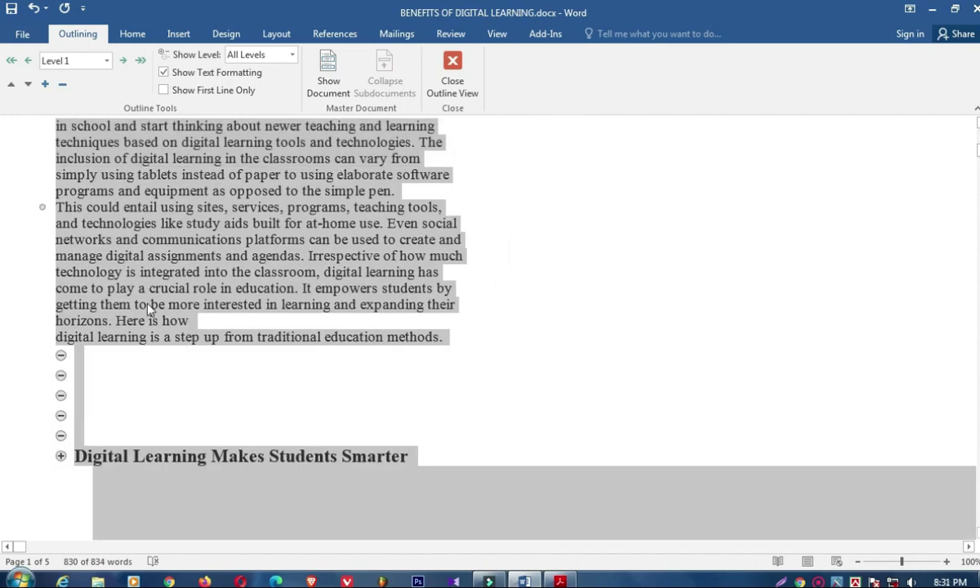
{"action": "scroll", "coordinate": [147, 294], "scroll_direction": "up", "scroll_amount": 3}
{"action": "scroll", "coordinate": [144, 335], "scroll_direction": "down", "scroll_amount": 6}
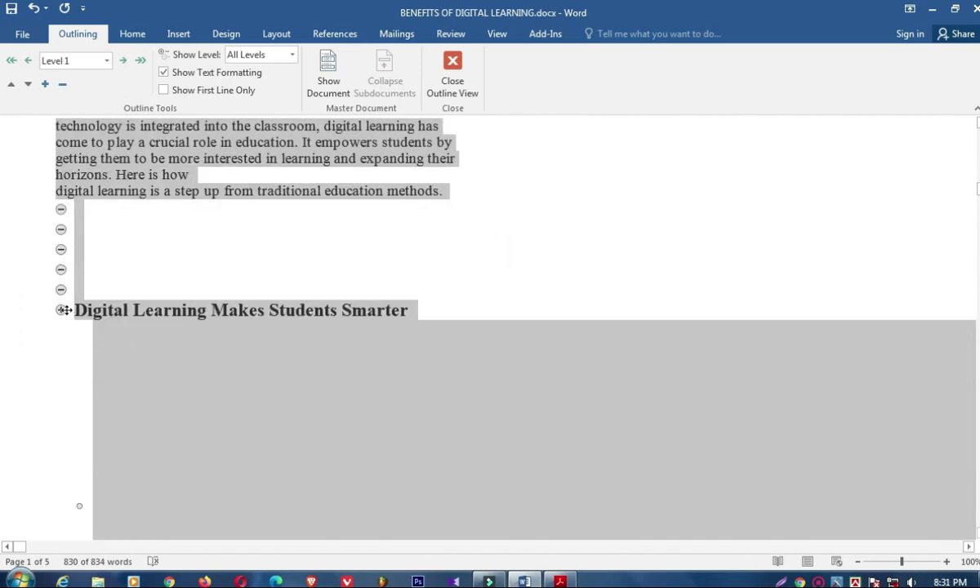
- Collapse and re-expand the Digital Learning Makes Students Smarter section
{"action": "double_click", "coordinate": [62, 310]}
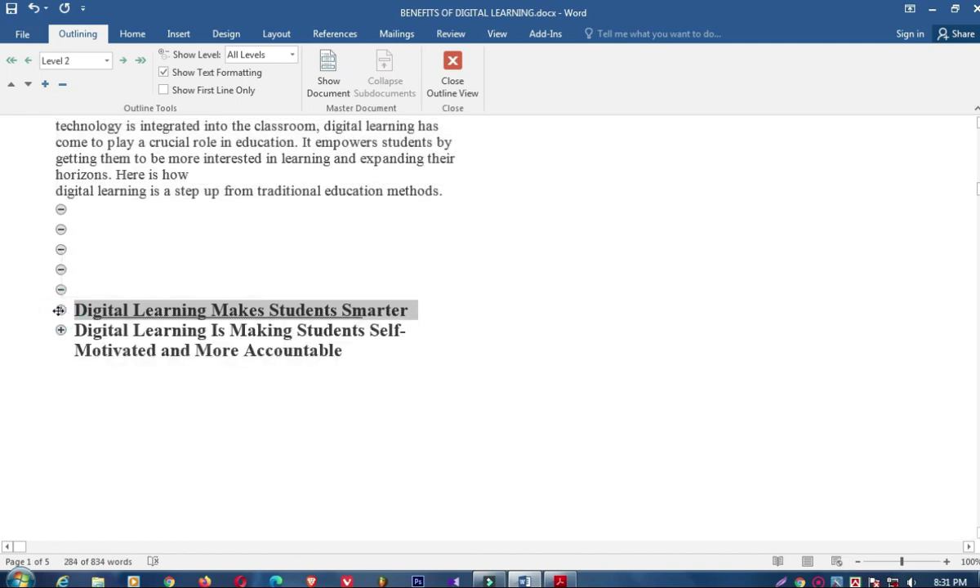
{"action": "double_click", "coordinate": [60, 310]}
{"action": "scroll", "coordinate": [174, 368], "scroll_direction": "down", "scroll_amount": 12}
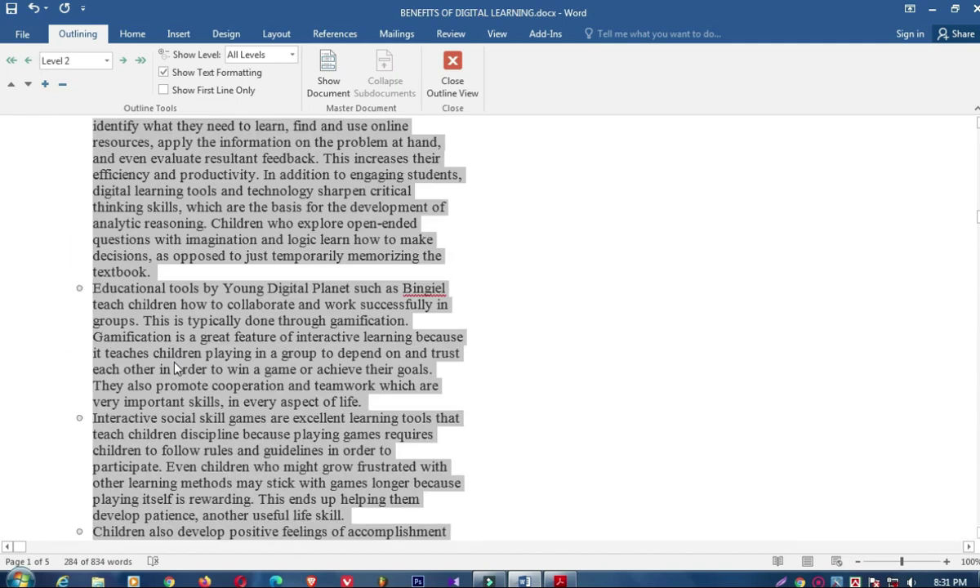
{"action": "scroll", "coordinate": [174, 370], "scroll_direction": "down", "scroll_amount": 2}
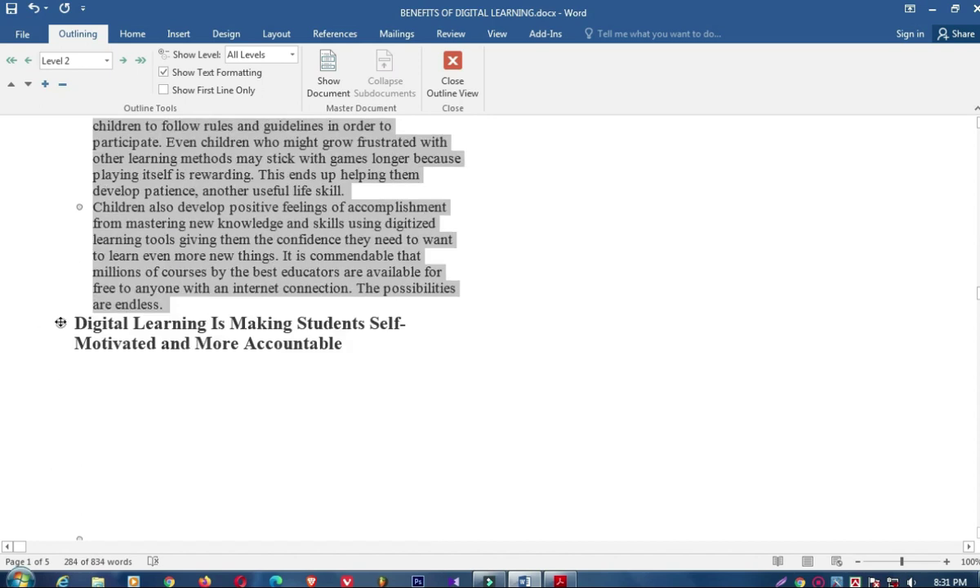
- Collapse Self-Motivated and More Accountable, select Educators and Parents, then expand Self-Motivated again
{"action": "double_click", "coordinate": [61, 322]}
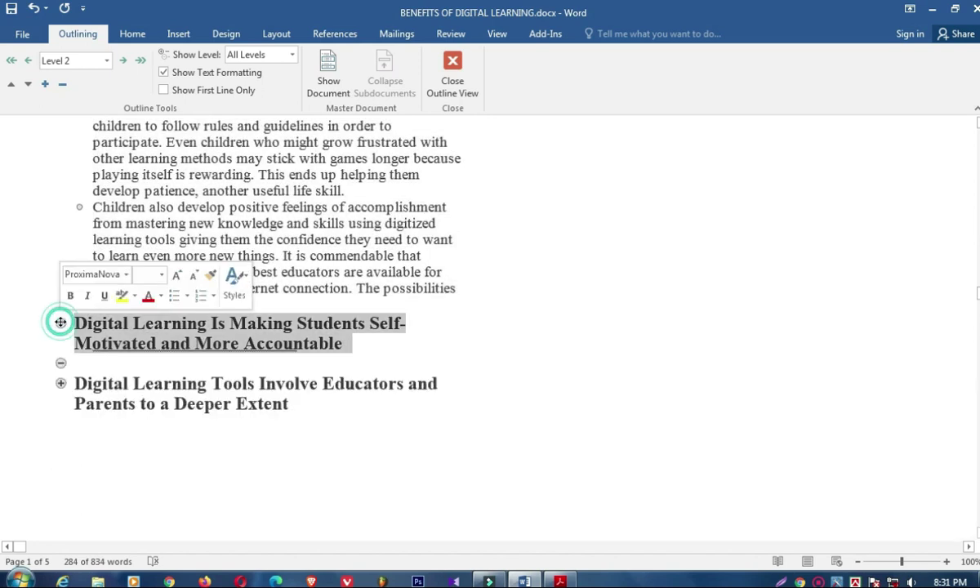
{"action": "left_click", "coordinate": [60, 380]}
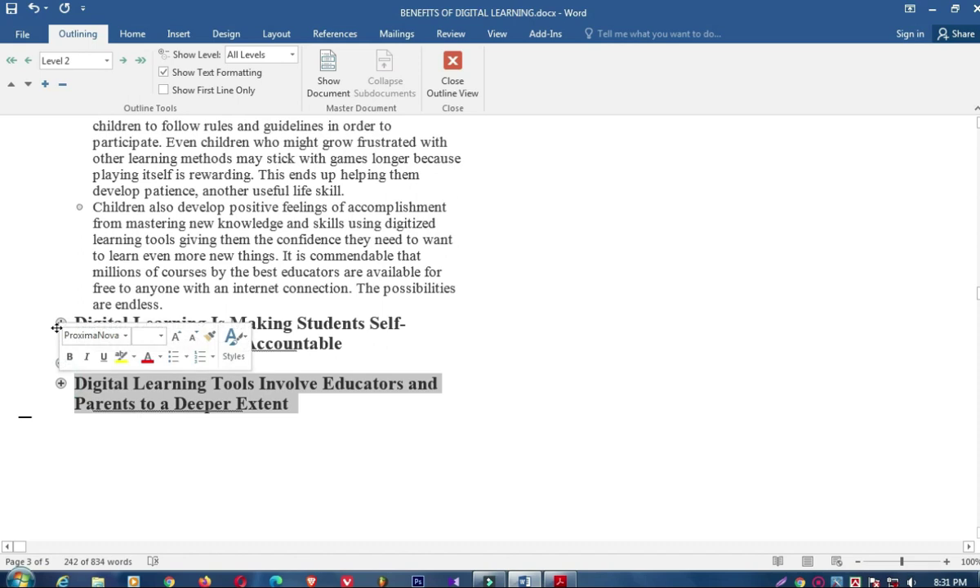
{"action": "double_click", "coordinate": [61, 322]}
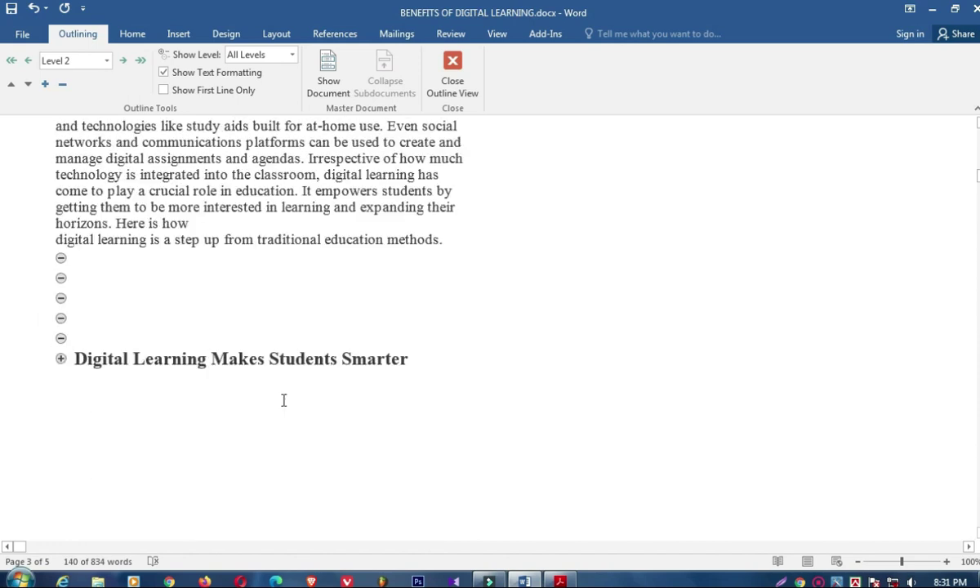
{"action": "scroll", "coordinate": [277, 400], "scroll_direction": "up", "scroll_amount": 8}
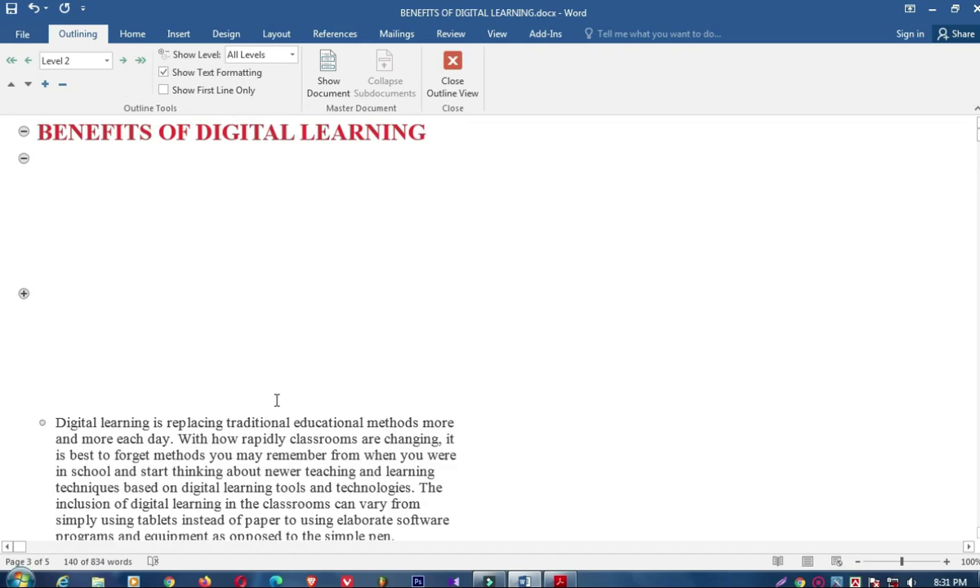
{"action": "scroll", "coordinate": [263, 267], "scroll_direction": "down", "scroll_amount": 12}
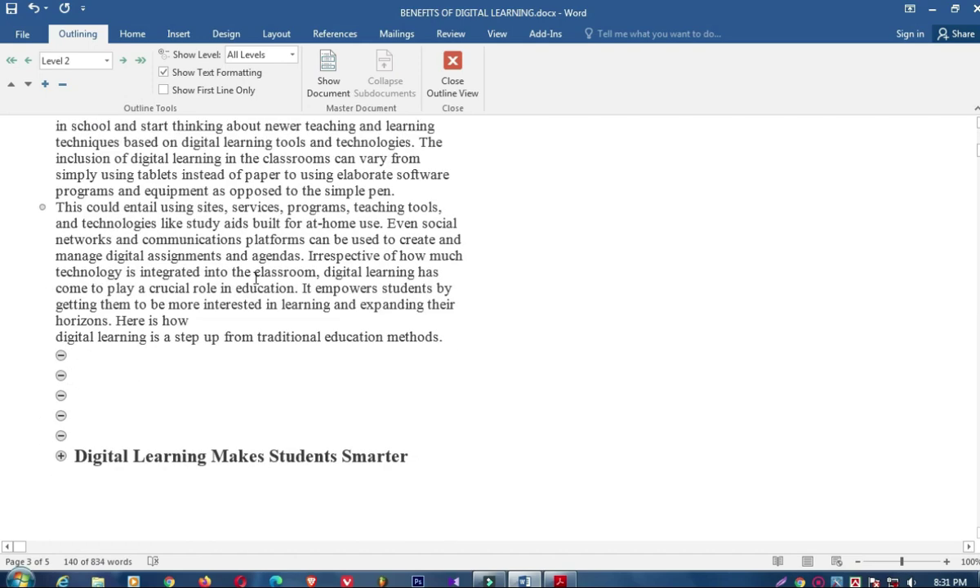
{"action": "scroll", "coordinate": [236, 351], "scroll_direction": "down", "scroll_amount": 3}
{"action": "scroll", "coordinate": [225, 376], "scroll_direction": "up", "scroll_amount": 10}
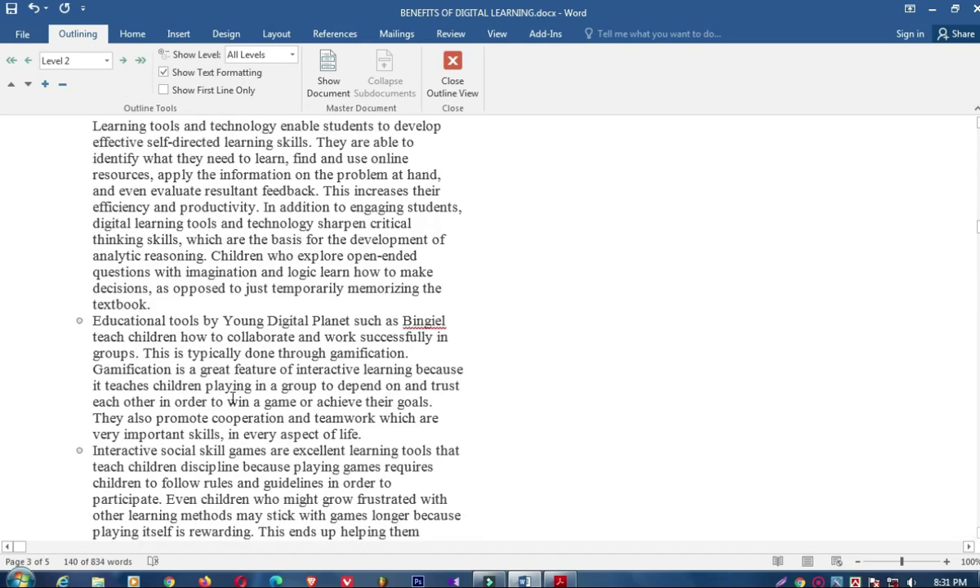
{"action": "scroll", "coordinate": [219, 384], "scroll_direction": "up", "scroll_amount": 1}
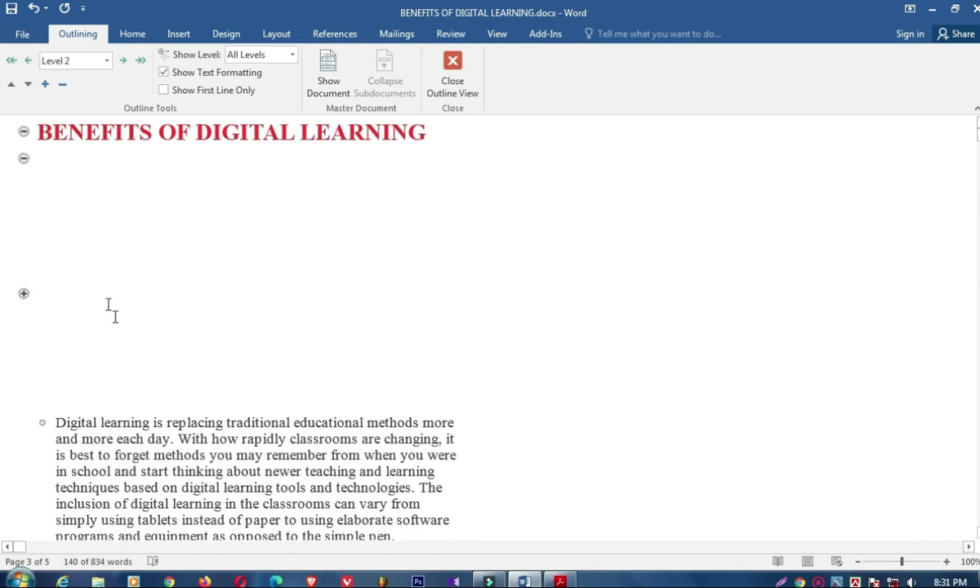
{"action": "scroll", "coordinate": [84, 430], "scroll_direction": "down", "scroll_amount": 7}
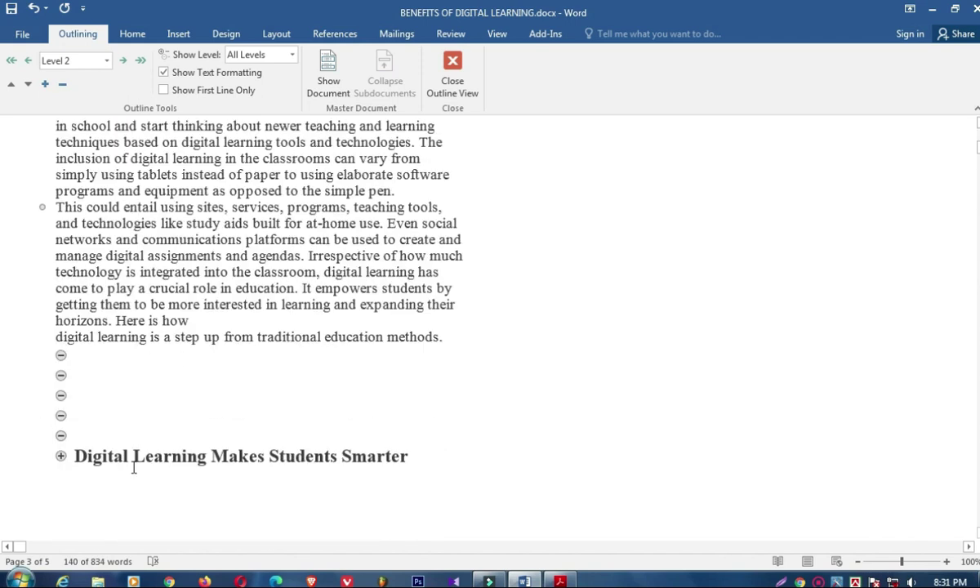
{"action": "scroll", "coordinate": [67, 331], "scroll_direction": "up", "scroll_amount": 7}
- Hide the picture's body text in the outline and then show it again
{"action": "double_click", "coordinate": [25, 296]}
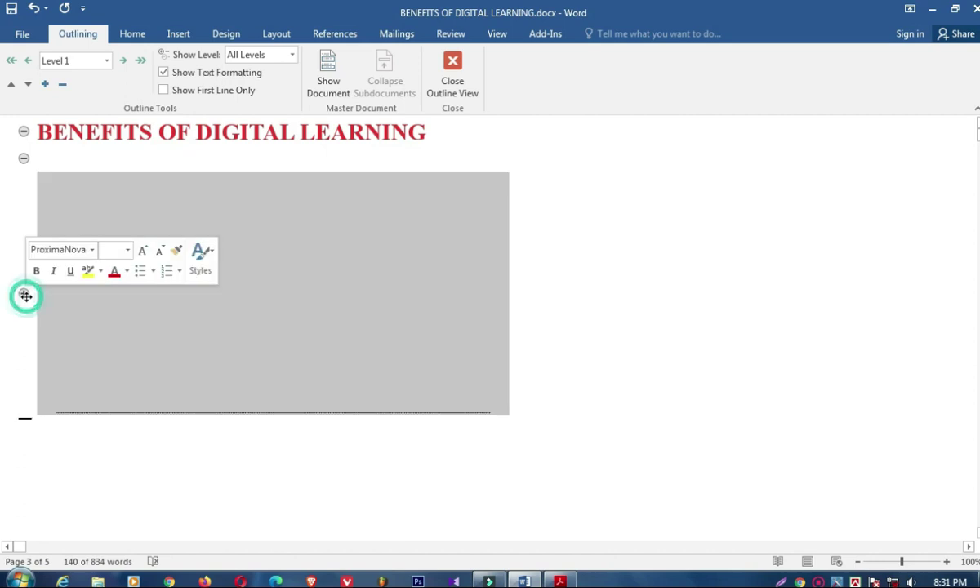
{"action": "scroll", "coordinate": [218, 442], "scroll_direction": "down", "scroll_amount": 4}
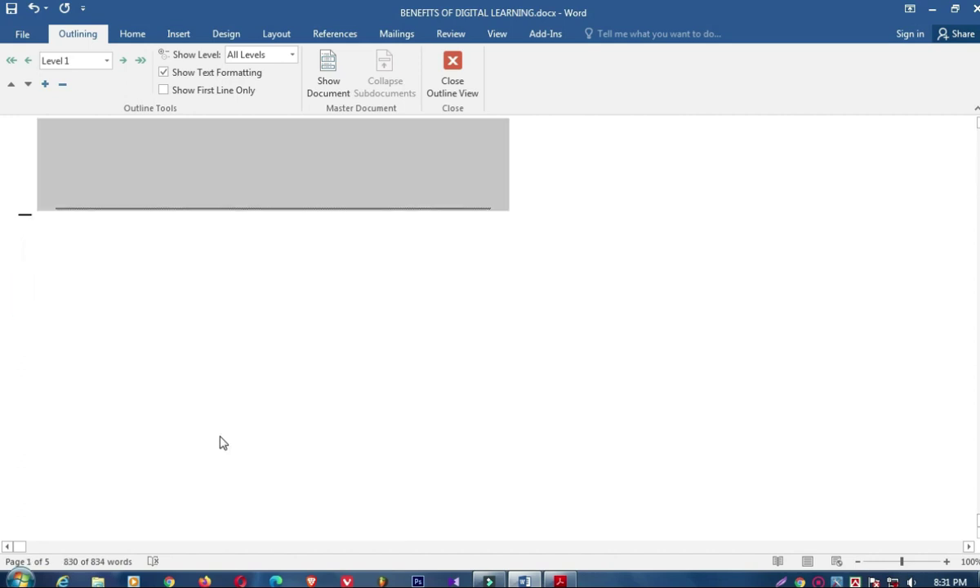
{"action": "scroll", "coordinate": [219, 442], "scroll_direction": "up", "scroll_amount": 4}
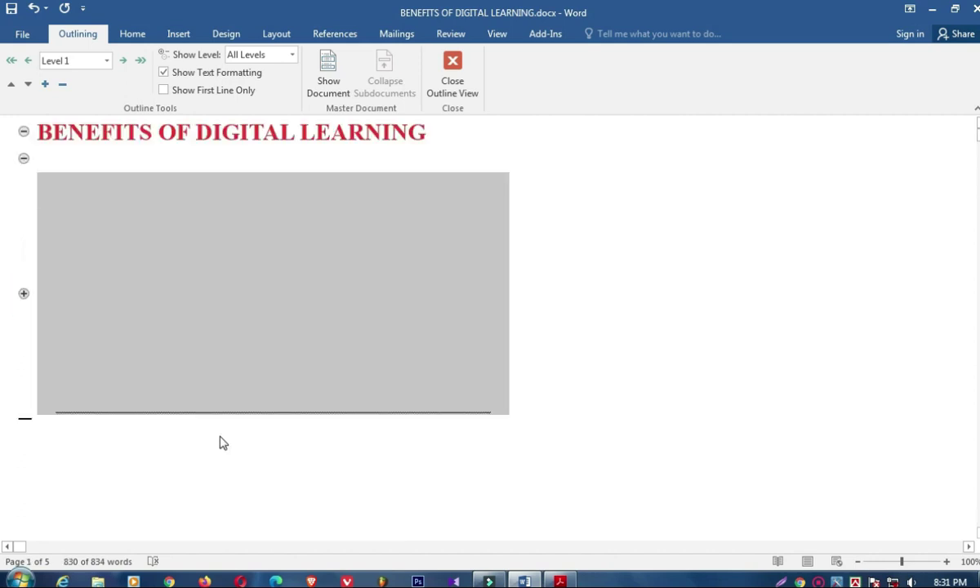
{"action": "double_click", "coordinate": [22, 293]}
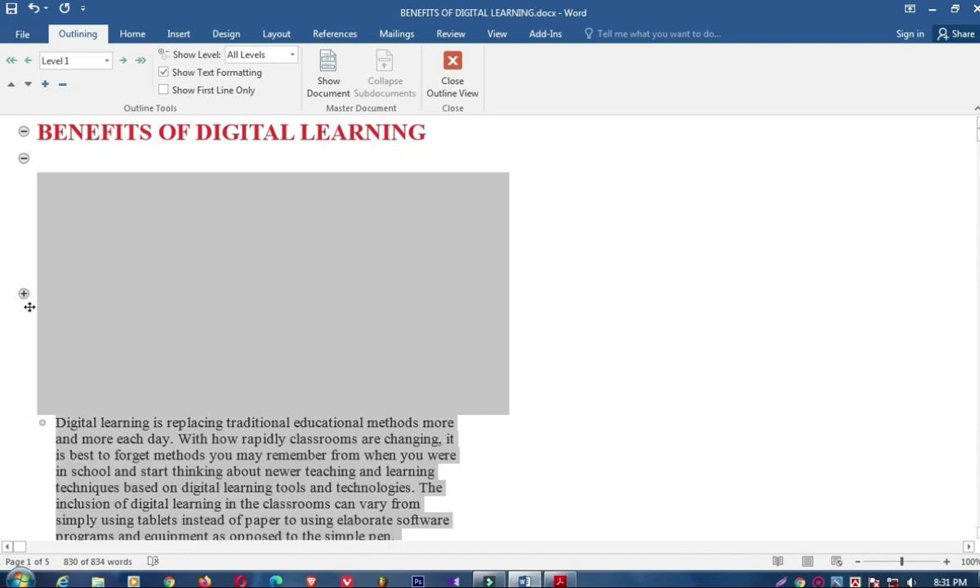
{"action": "scroll", "coordinate": [155, 385], "scroll_direction": "down", "scroll_amount": 5}
{"action": "scroll", "coordinate": [63, 494], "scroll_direction": "down", "scroll_amount": 15}
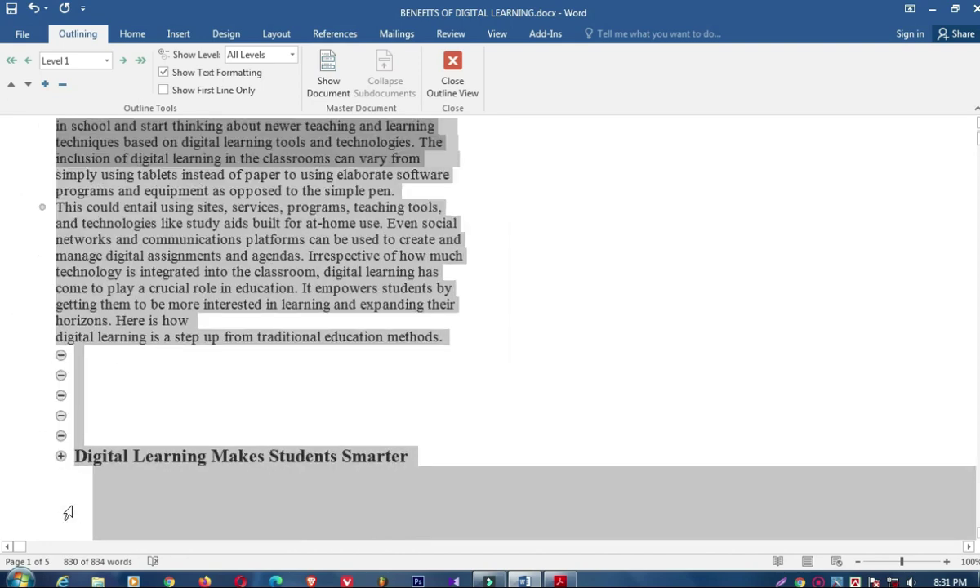
{"action": "scroll", "coordinate": [174, 506], "scroll_direction": "up", "scroll_amount": 10}
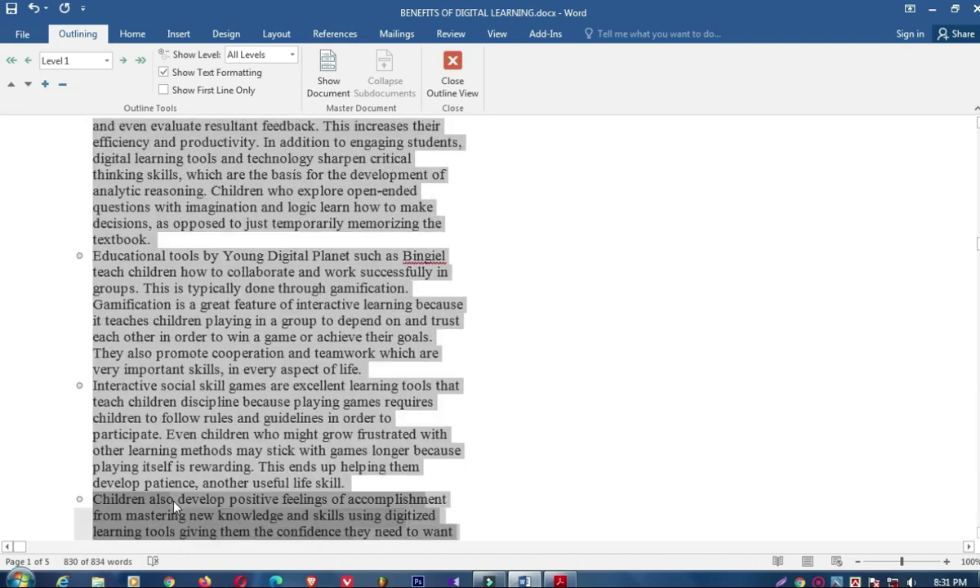
{"action": "scroll", "coordinate": [155, 408], "scroll_direction": "up", "scroll_amount": 3}
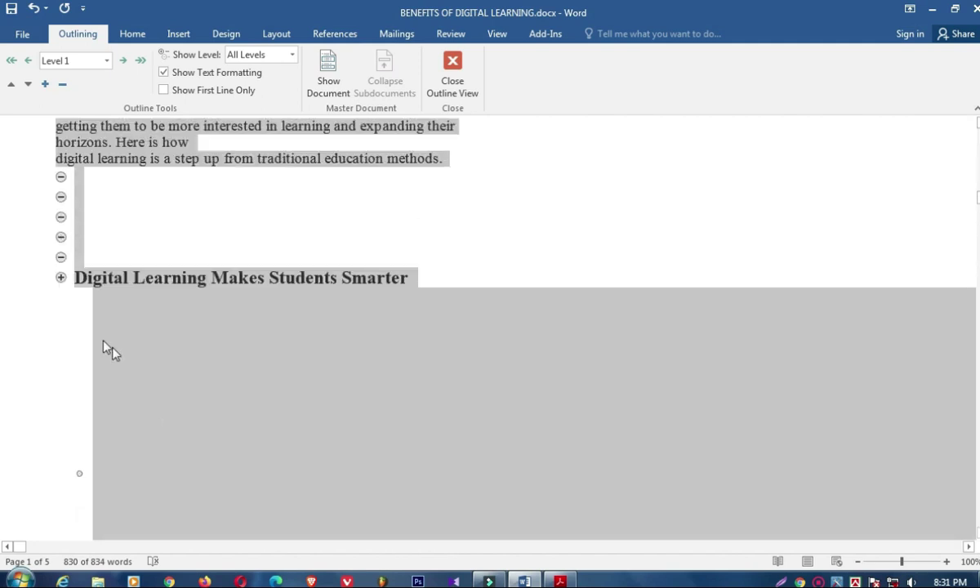
- Collapse Digital Learning Makes Students Smarter and select the Digital Learning Tools Involve Educators heading with its body
{"action": "double_click", "coordinate": [62, 277]}
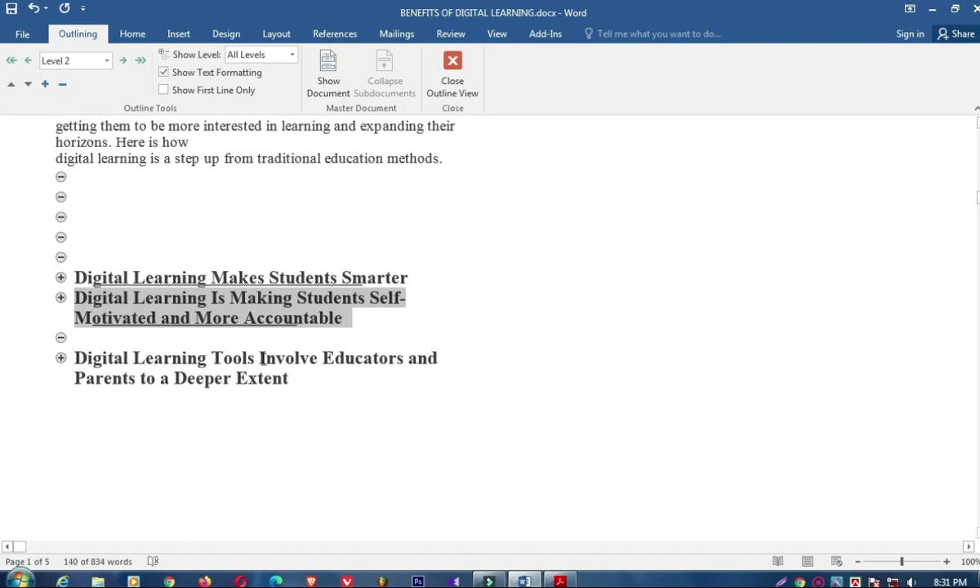
{"action": "left_click", "coordinate": [60, 358]}
{"action": "left_click", "coordinate": [60, 357]}
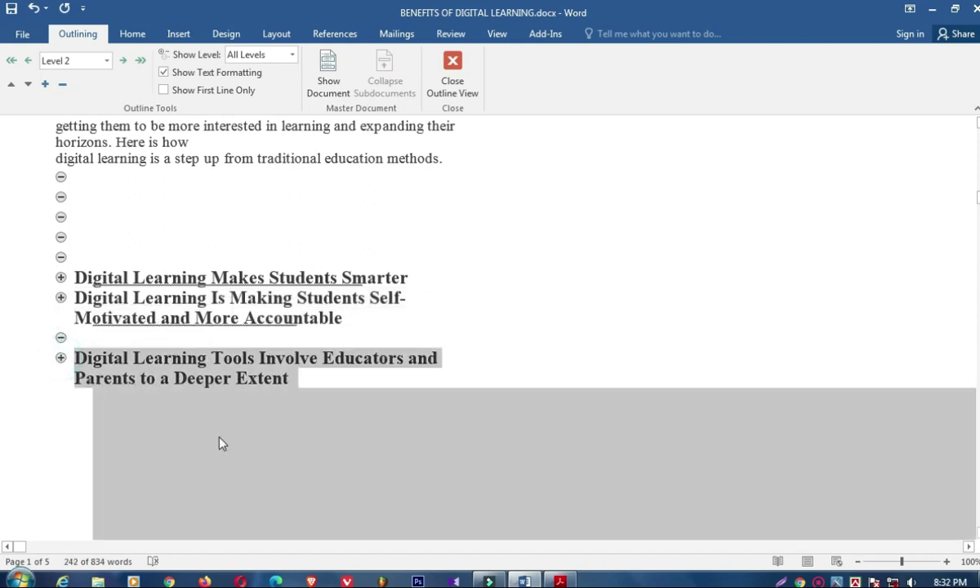
{"action": "scroll", "coordinate": [248, 445], "scroll_direction": "down", "scroll_amount": 15}
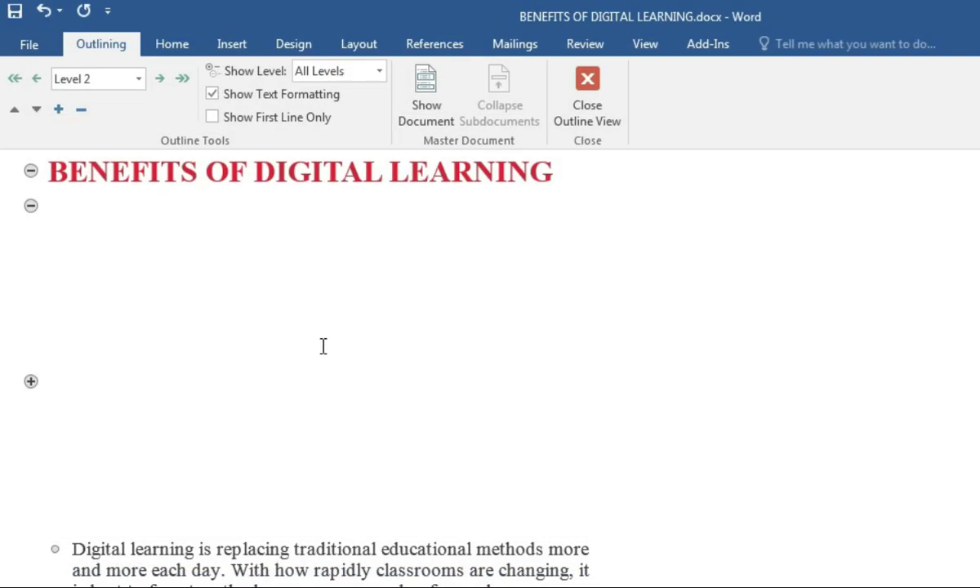
- Close Outline View and bring up the View tab's document view options
{"action": "left_click", "coordinate": [587, 96]}
{"action": "scroll", "coordinate": [672, 472], "scroll_direction": "down", "scroll_amount": 15}
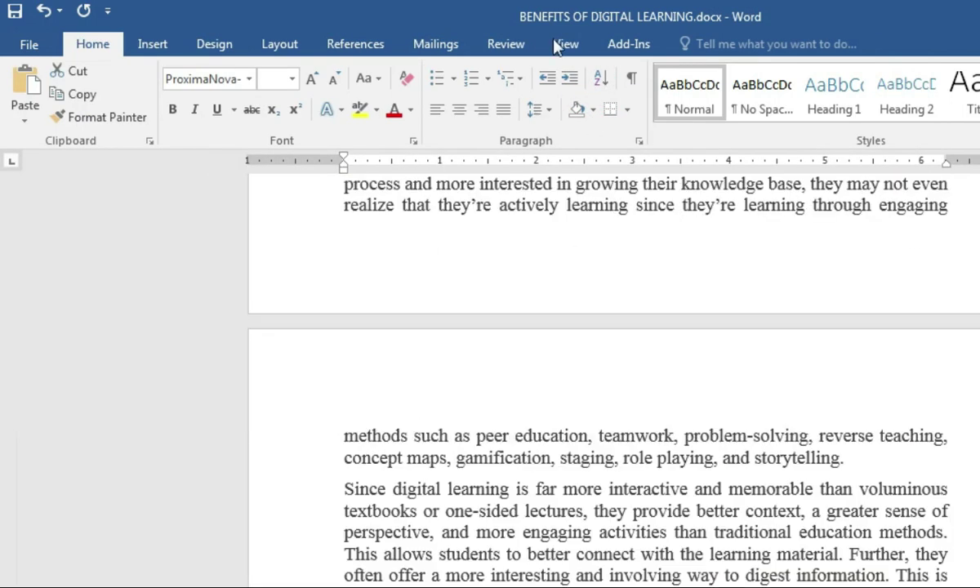
{"action": "left_click", "coordinate": [569, 46]}
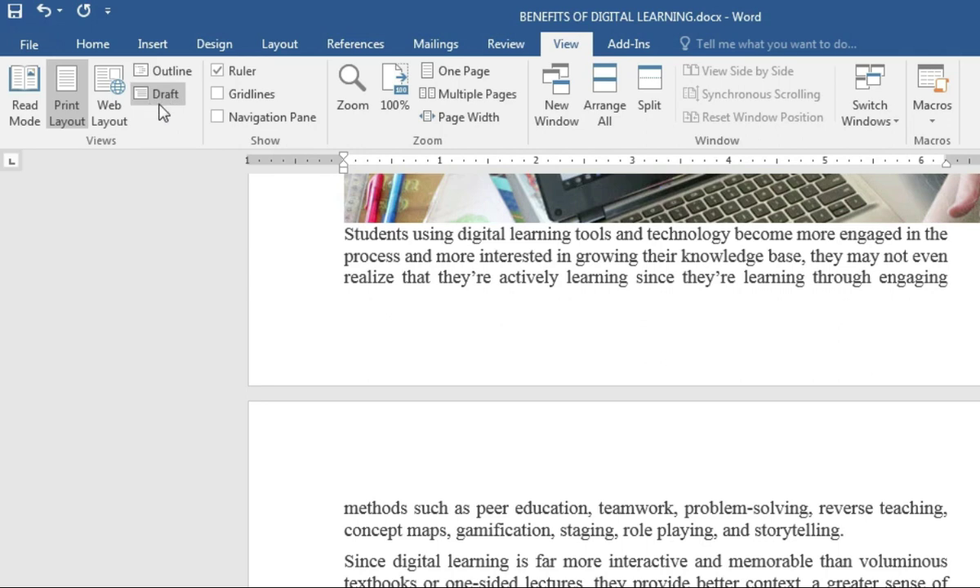
{"action": "scroll", "coordinate": [457, 326], "scroll_direction": "up", "scroll_amount": 3}
{"action": "scroll", "coordinate": [499, 349], "scroll_direction": "up", "scroll_amount": 15}
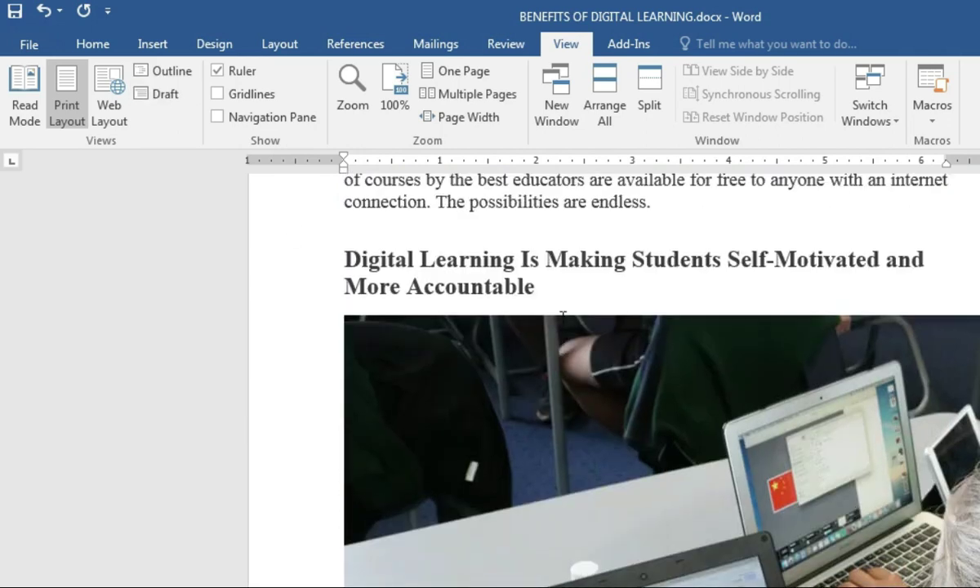
{"action": "scroll", "coordinate": [599, 386], "scroll_direction": "up", "scroll_amount": 8}
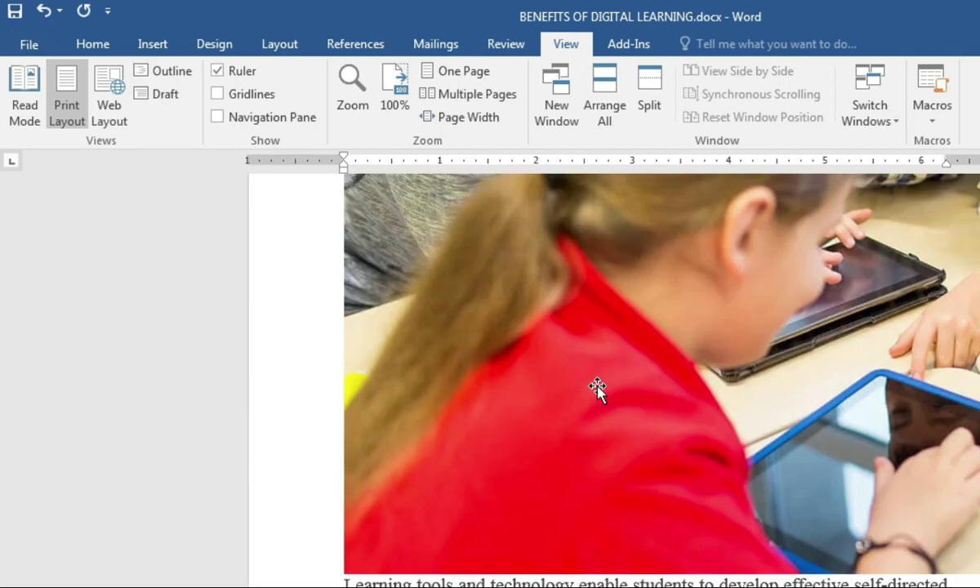
{"action": "scroll", "coordinate": [647, 474], "scroll_direction": "down", "scroll_amount": 3}
{"action": "scroll", "coordinate": [651, 472], "scroll_direction": "down", "scroll_amount": 3}
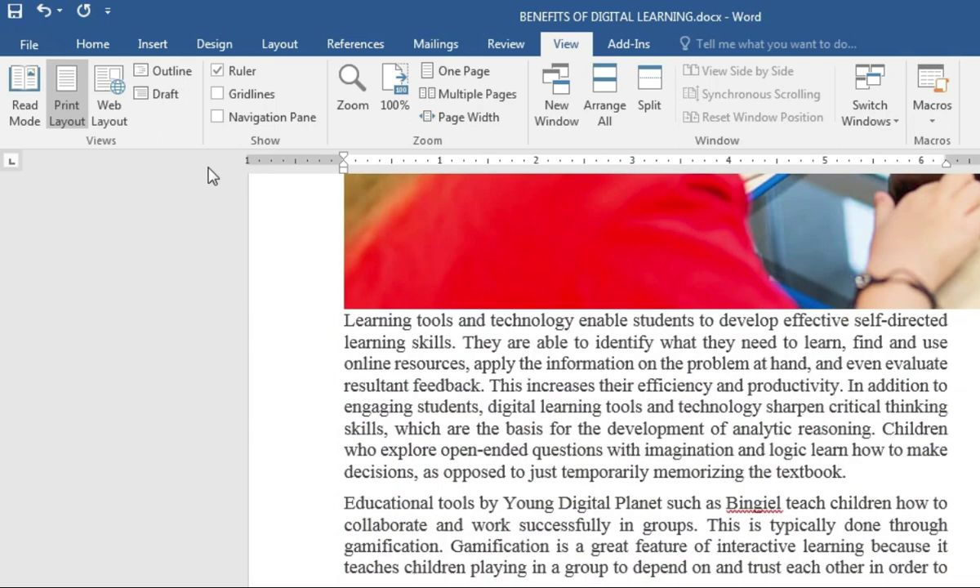
- Switch the document to Draft view and scroll through the text-only display
{"action": "left_click", "coordinate": [162, 95]}
{"action": "scroll", "coordinate": [496, 405], "scroll_direction": "up", "scroll_amount": 10}
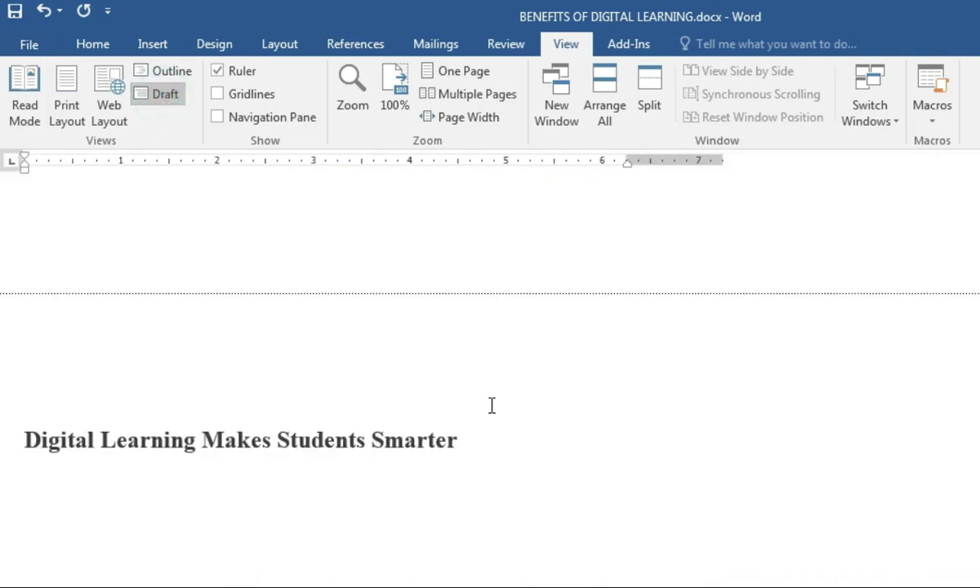
{"action": "scroll", "coordinate": [491, 404], "scroll_direction": "down", "scroll_amount": 20}
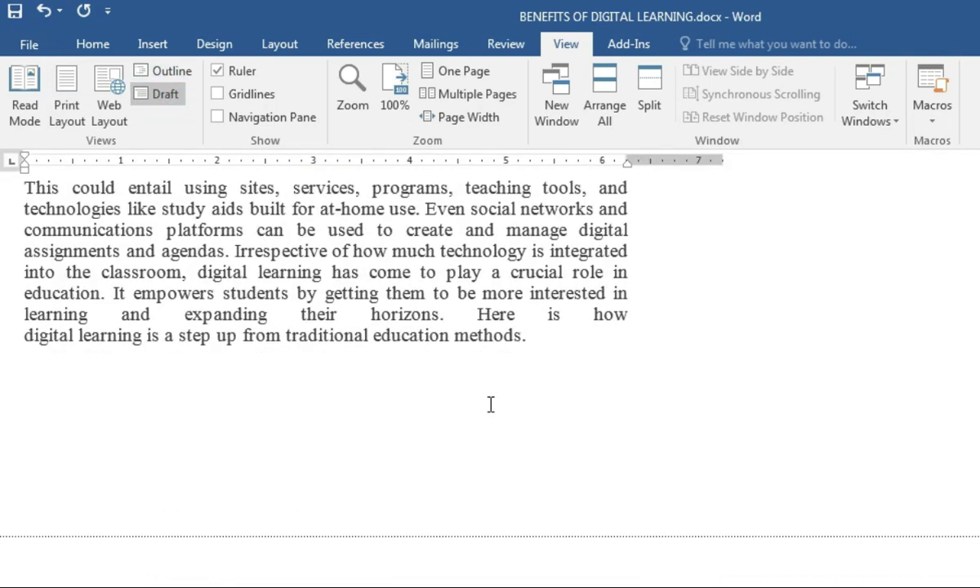
{"action": "scroll", "coordinate": [486, 403], "scroll_direction": "up", "scroll_amount": 15}
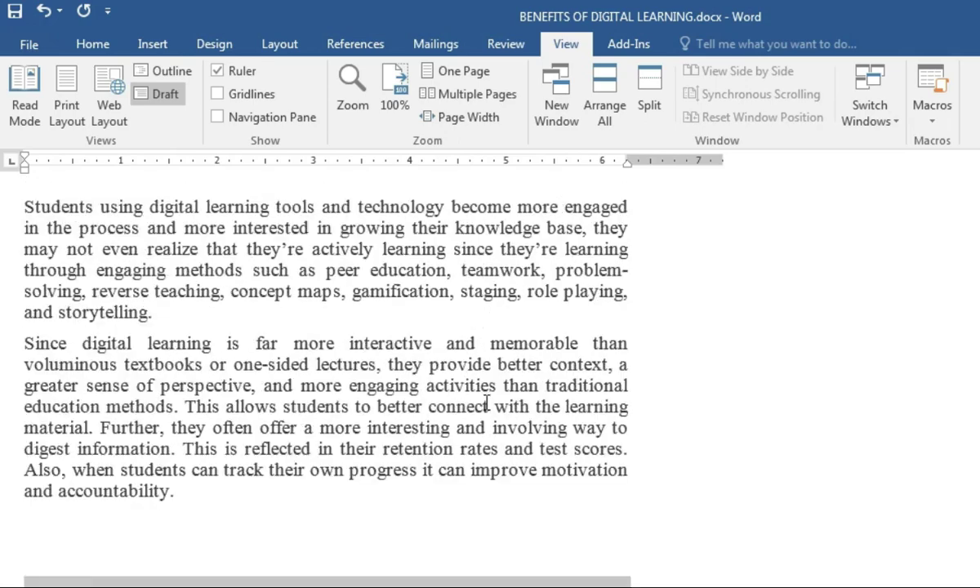
{"action": "scroll", "coordinate": [470, 378], "scroll_direction": "down", "scroll_amount": 2}
{"action": "scroll", "coordinate": [470, 378], "scroll_direction": "up", "scroll_amount": 5}
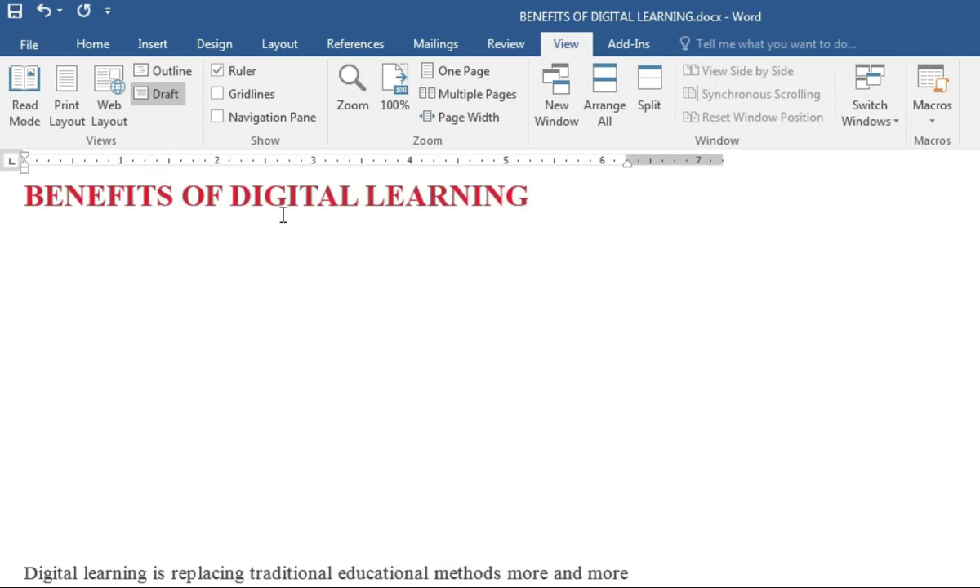
- Return to Print Layout, clear the selection and shift the first paragraph's left indent right
{"action": "left_click", "coordinate": [69, 92]}
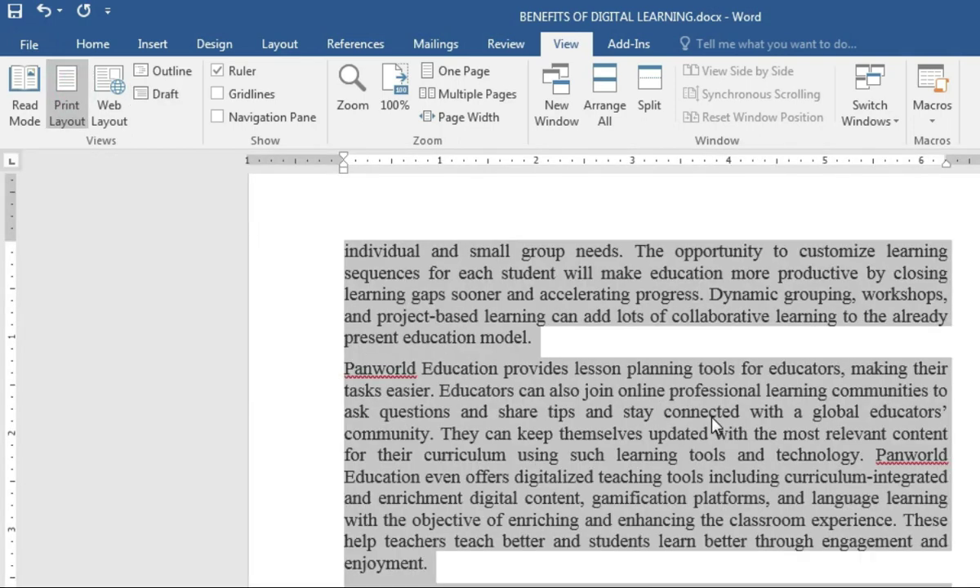
{"action": "left_click", "coordinate": [696, 417]}
{"action": "scroll", "coordinate": [300, 392], "scroll_direction": "up", "scroll_amount": 5}
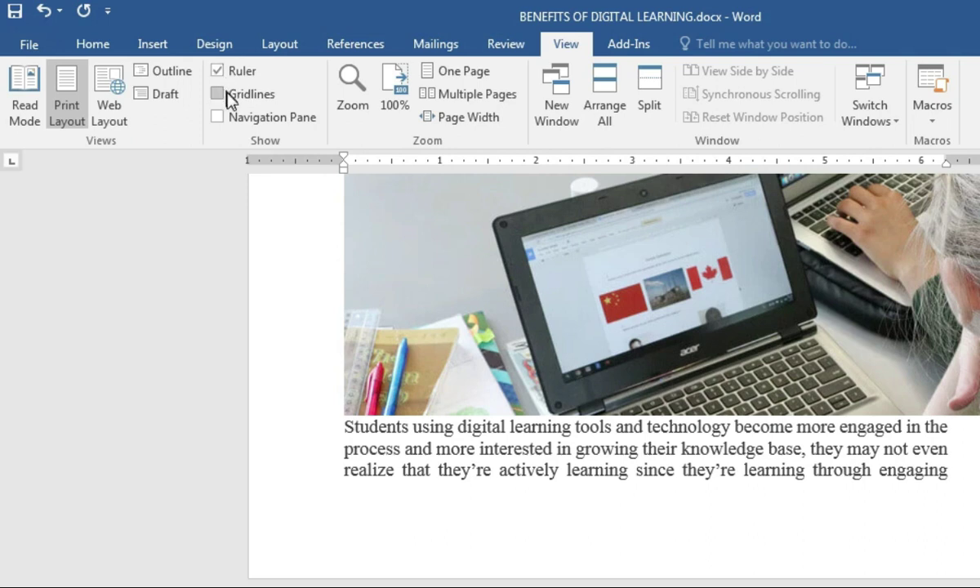
{"action": "scroll", "coordinate": [2, 476], "scroll_direction": "up", "scroll_amount": 15}
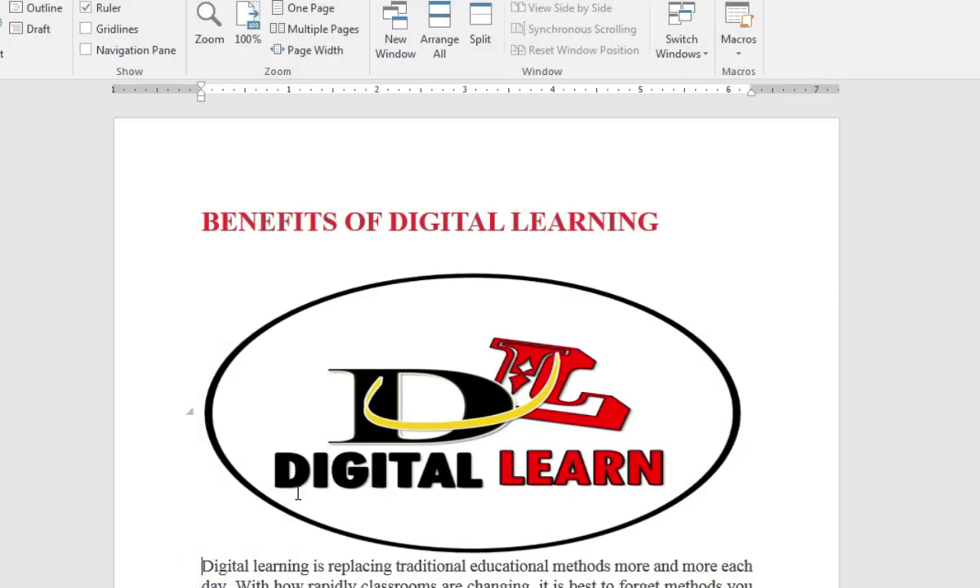
{"action": "scroll", "coordinate": [463, 552], "scroll_direction": "down", "scroll_amount": 2}
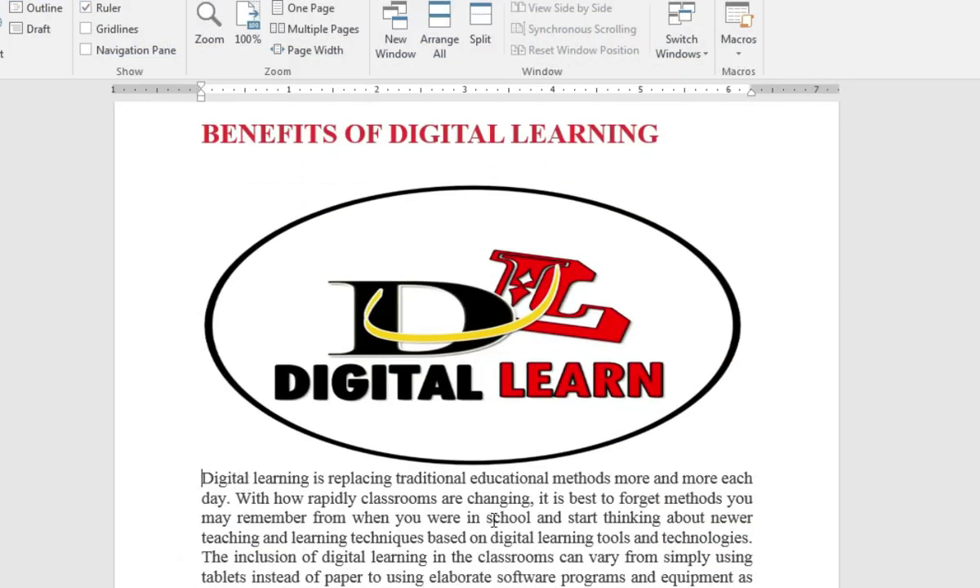
{"action": "mouse_move", "coordinate": [199, 98]}
{"action": "left_mouse_down"}
{"action": "mouse_move", "coordinate": [350, 105]}
{"action": "mouse_move", "coordinate": [380, 113]}
{"action": "mouse_move", "coordinate": [389, 129]}
{"action": "mouse_move", "coordinate": [199, 112]}
{"action": "left_mouse_up"}
- Move the Learning tools paragraph's left indent to about 2 inches on the ruler
{"action": "scroll", "coordinate": [273, 223], "scroll_direction": "down", "scroll_amount": 10}
{"action": "scroll", "coordinate": [276, 221], "scroll_direction": "down", "scroll_amount": 10}
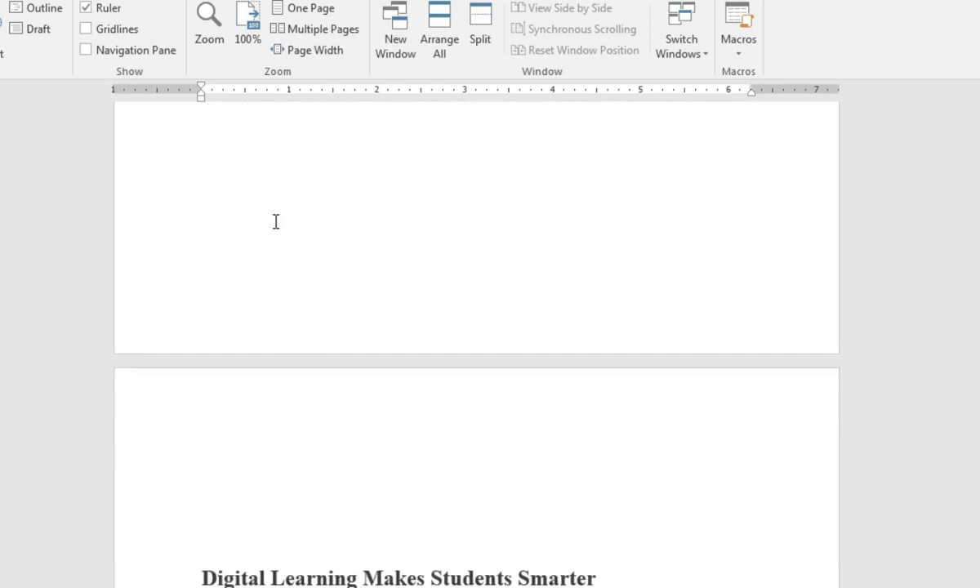
{"action": "scroll", "coordinate": [270, 258], "scroll_direction": "down", "scroll_amount": 3}
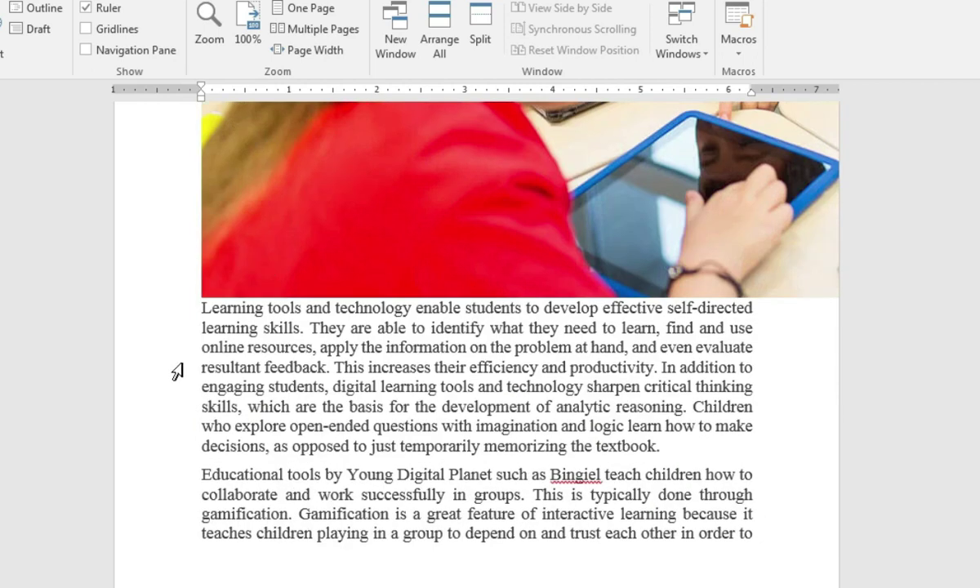
{"action": "left_click", "coordinate": [200, 308]}
{"action": "mouse_move", "coordinate": [200, 95]}
{"action": "left_mouse_down"}
{"action": "mouse_move", "coordinate": [342, 125]}
{"action": "mouse_move", "coordinate": [201, 125]}
{"action": "left_mouse_up"}
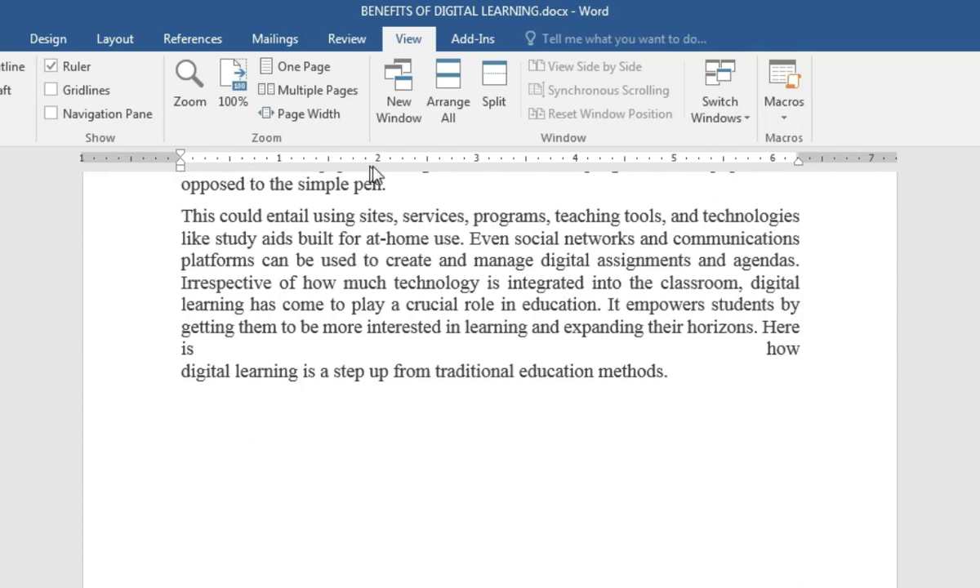
- Hide the rulers, then show them again
{"action": "left_click", "coordinate": [51, 67]}
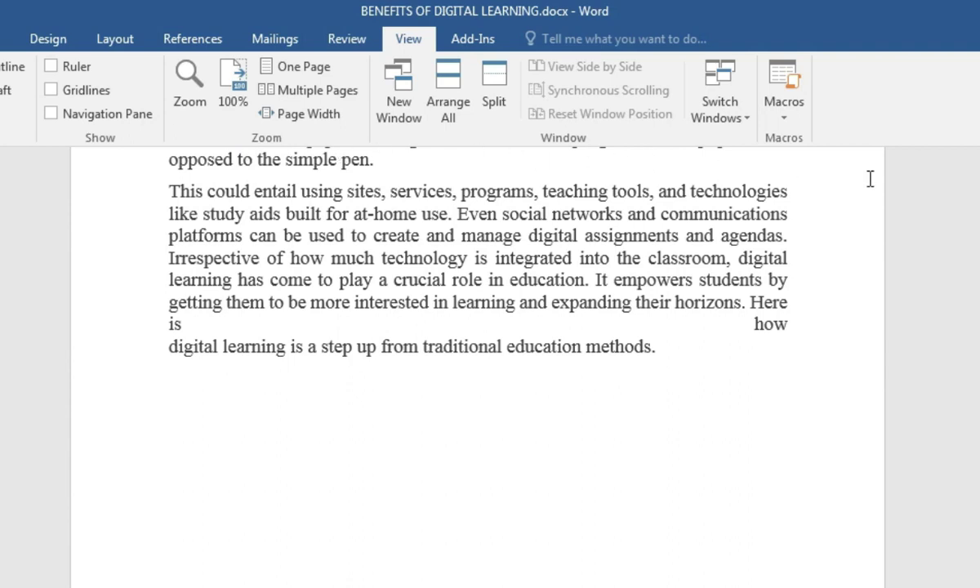
{"action": "scroll", "coordinate": [868, 179], "scroll_direction": "up", "scroll_amount": 10}
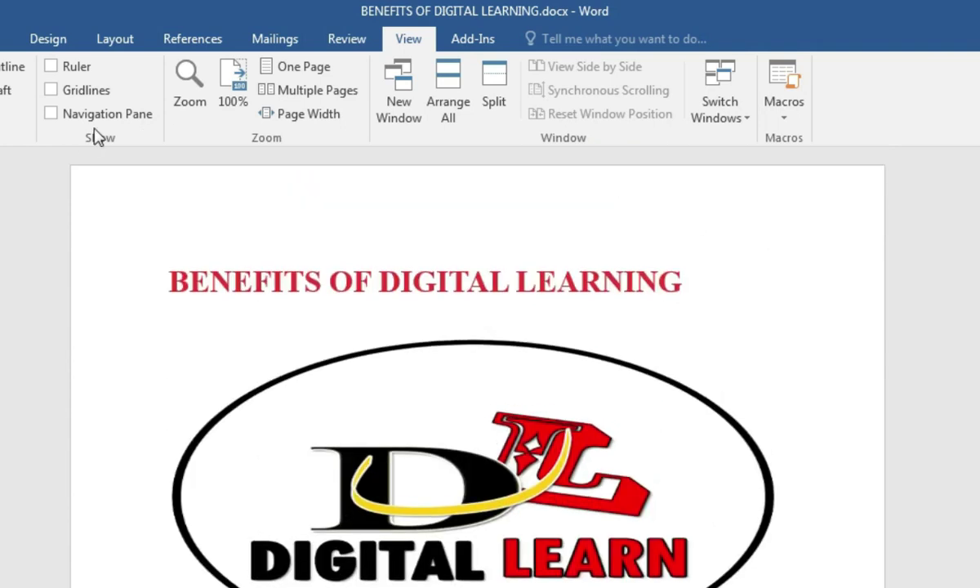
{"action": "left_click", "coordinate": [50, 67]}
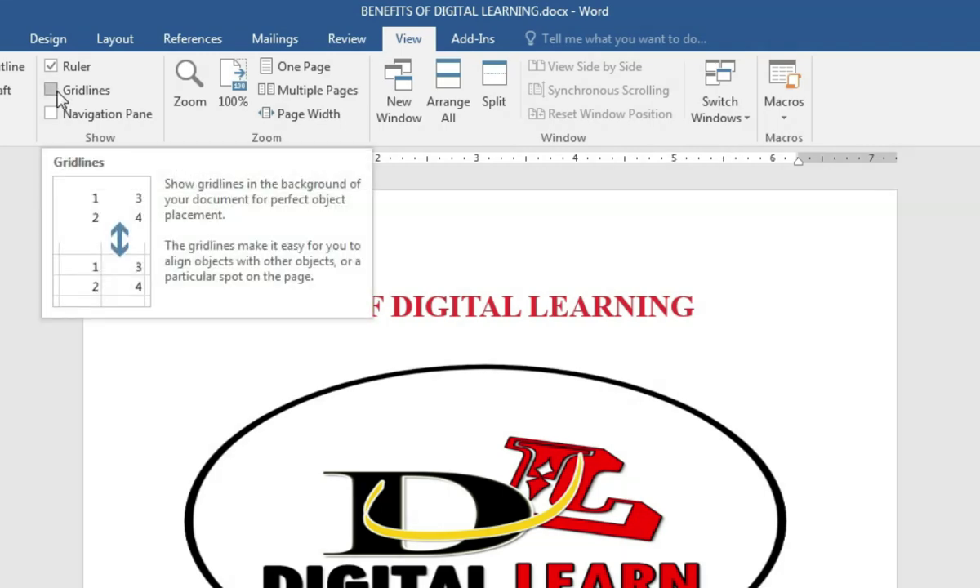
- Turn on Gridlines below the paragraph ending 'technology provide'
{"action": "mouse_move", "coordinate": [976, 187]}
{"action": "left_mouse_down"}
{"action": "mouse_move", "coordinate": [976, 196]}
{"action": "mouse_move", "coordinate": [976, 188]}
{"action": "left_mouse_up"}
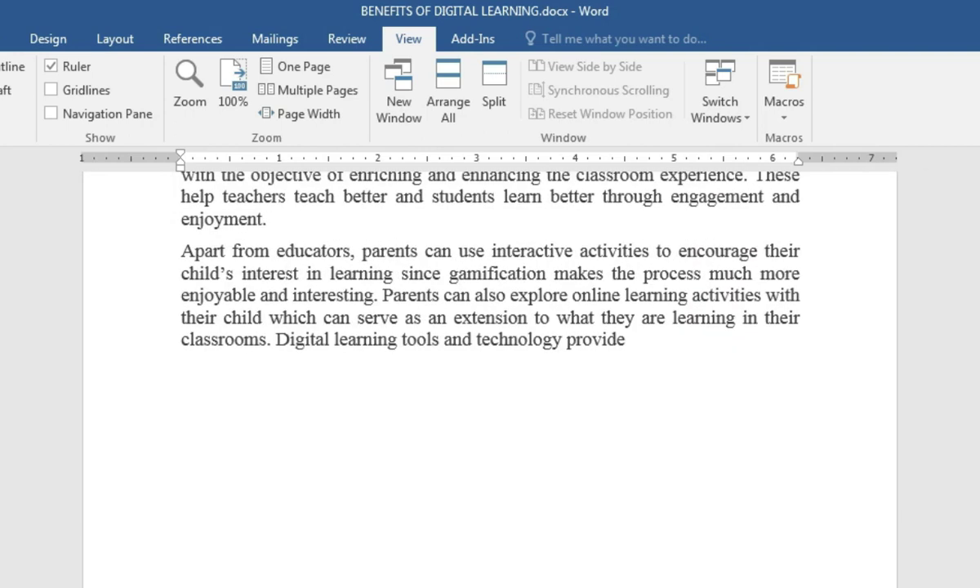
{"action": "left_click", "coordinate": [459, 529]}
{"action": "left_click", "coordinate": [678, 348]}
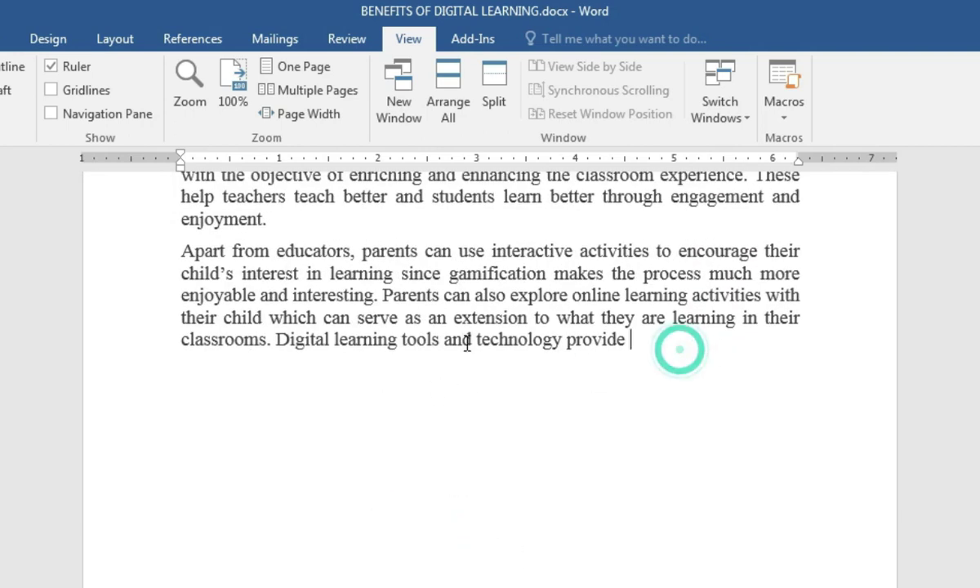
{"action": "left_click", "coordinate": [54, 91]}
{"action": "scroll", "coordinate": [547, 376], "scroll_direction": "down", "scroll_amount": 3}
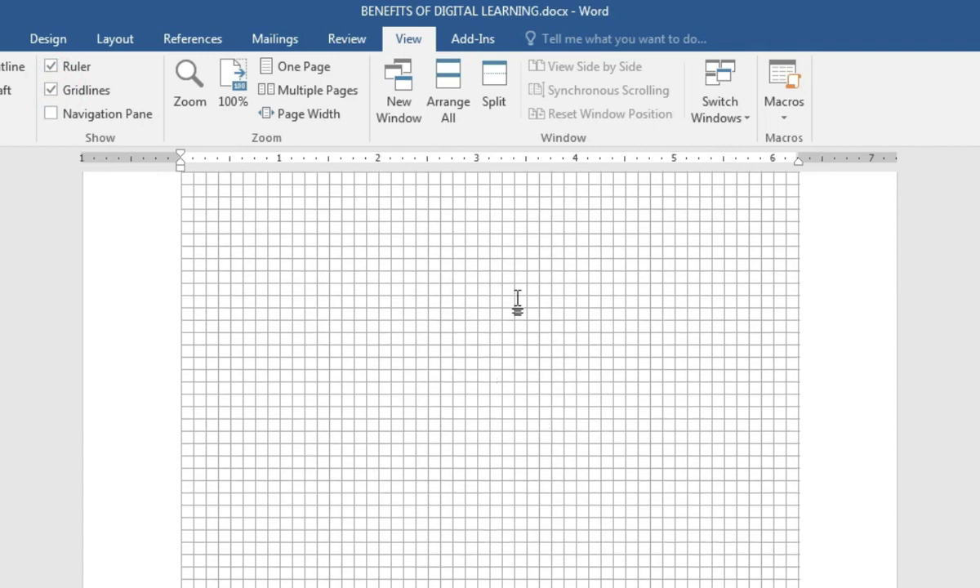
{"action": "scroll", "coordinate": [519, 396], "scroll_direction": "up", "scroll_amount": 3}
{"action": "scroll", "coordinate": [518, 396], "scroll_direction": "down", "scroll_amount": 3}
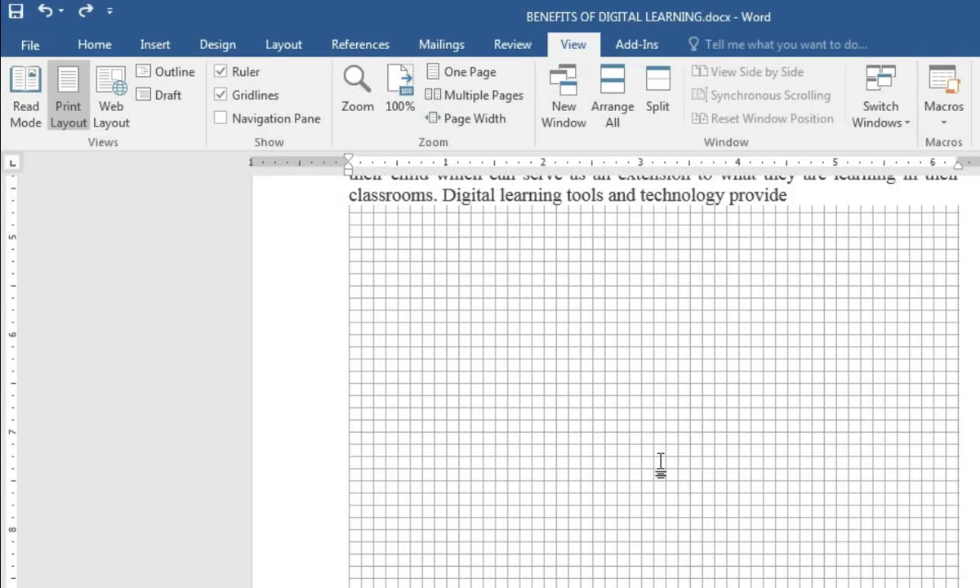
- Draw a diagonal straight line on the grid below the paragraph
{"action": "left_click", "coordinate": [167, 45]}
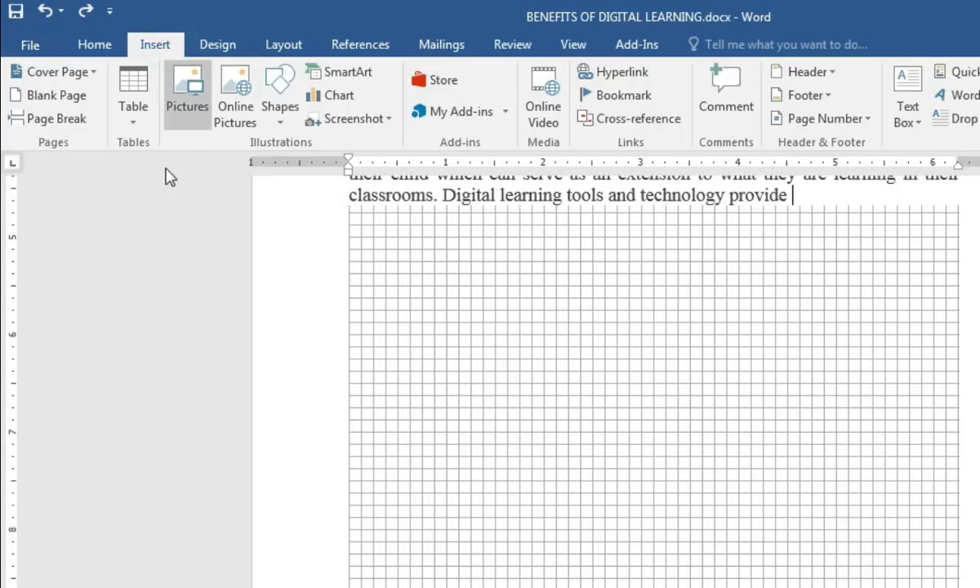
{"action": "left_click", "coordinate": [275, 121]}
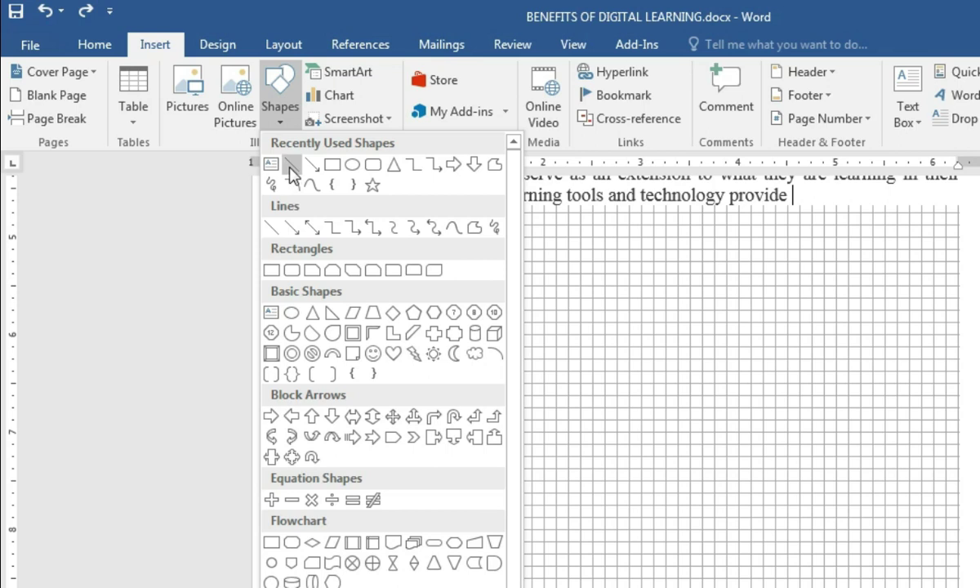
{"action": "left_click", "coordinate": [290, 164]}
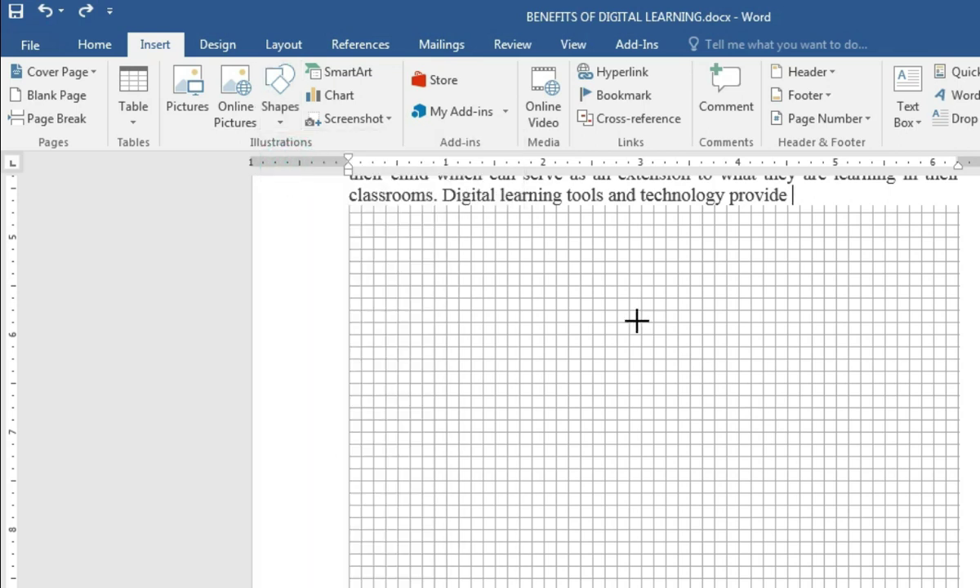
{"action": "mouse_move", "coordinate": [637, 321]}
{"action": "left_mouse_down"}
{"action": "mouse_move", "coordinate": [710, 400]}
{"action": "mouse_move", "coordinate": [732, 443]}
{"action": "mouse_move", "coordinate": [714, 445]}
{"action": "left_mouse_up"}
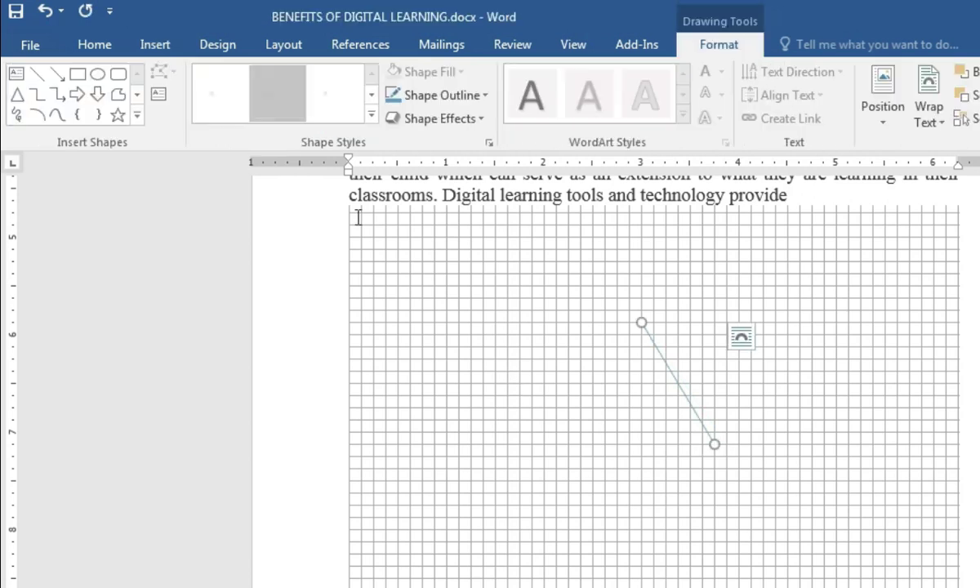
- Add a vertical line and a horizontal base joining the diagonal's ends into a right triangle
{"action": "left_click", "coordinate": [39, 78]}
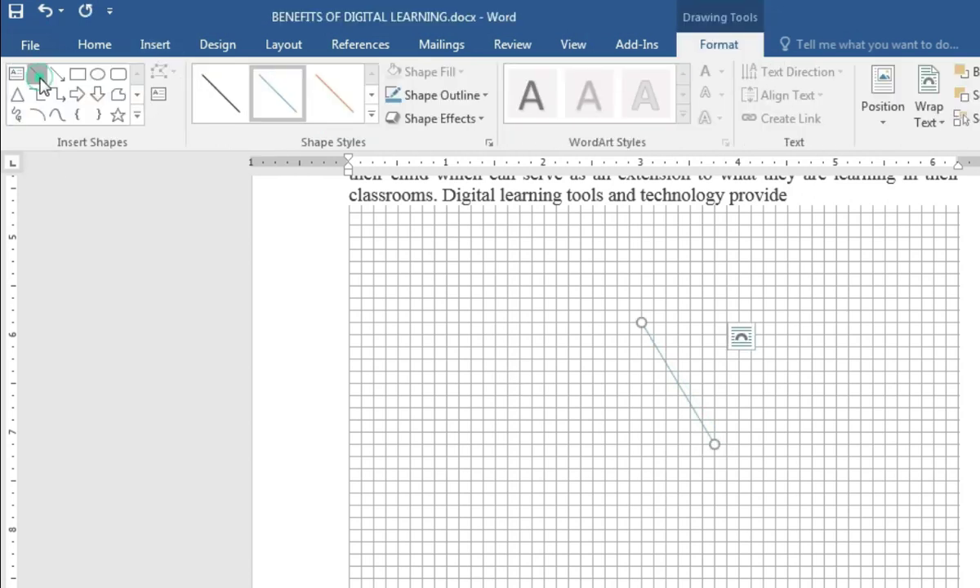
{"action": "left_click", "coordinate": [638, 323]}
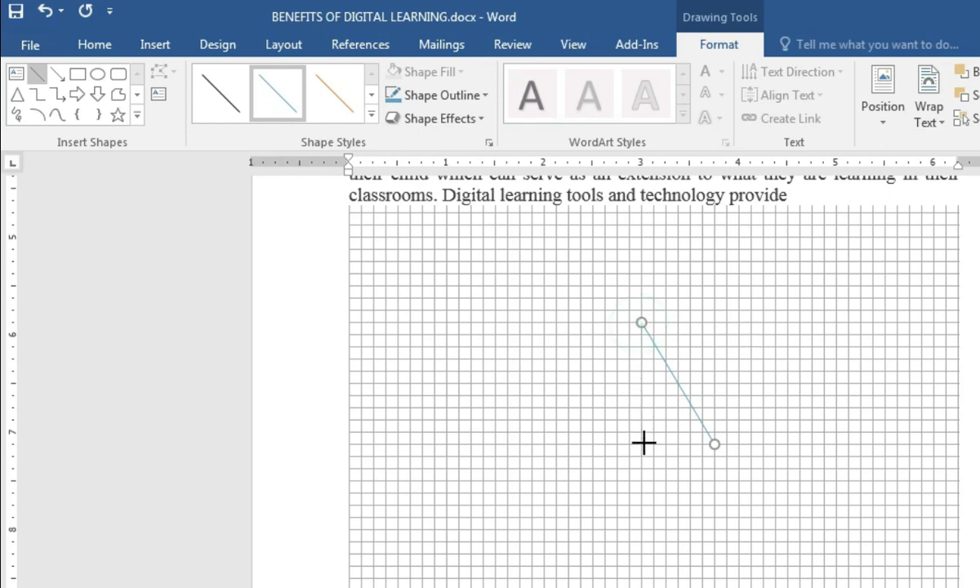
{"action": "left_click_drag", "start_coordinate": [643, 443], "coordinate": [641, 445]}
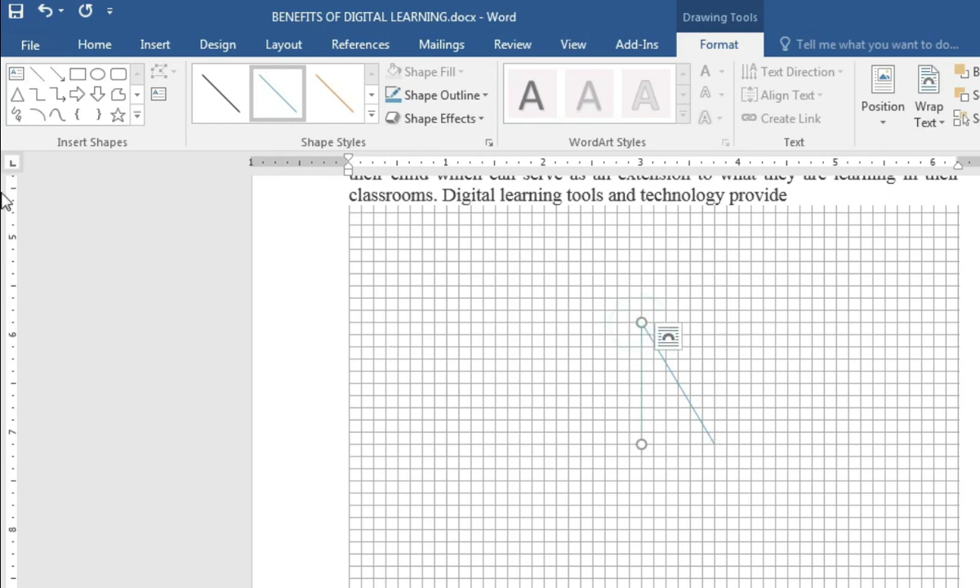
{"action": "left_click", "coordinate": [37, 79]}
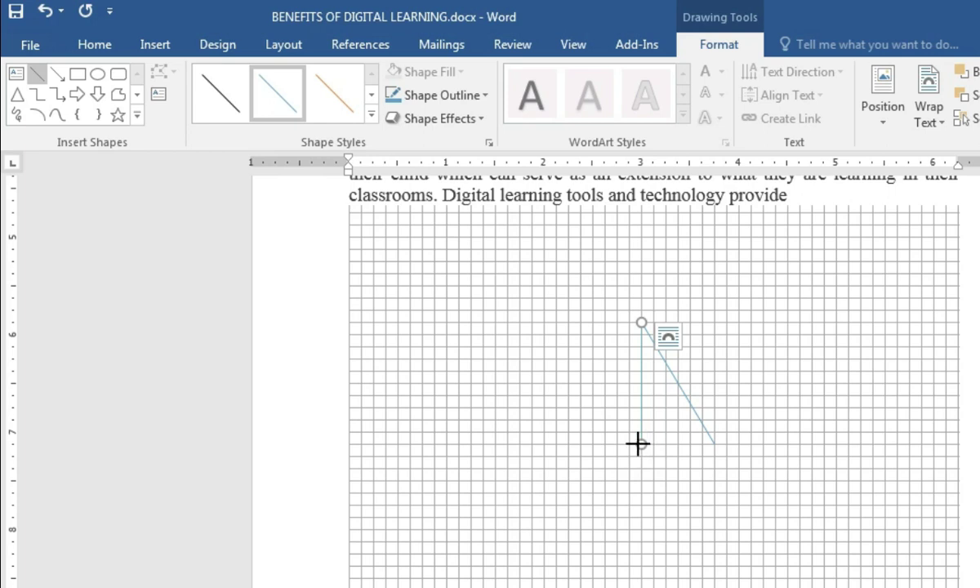
{"action": "left_click_drag", "start_coordinate": [641, 445], "coordinate": [715, 444]}
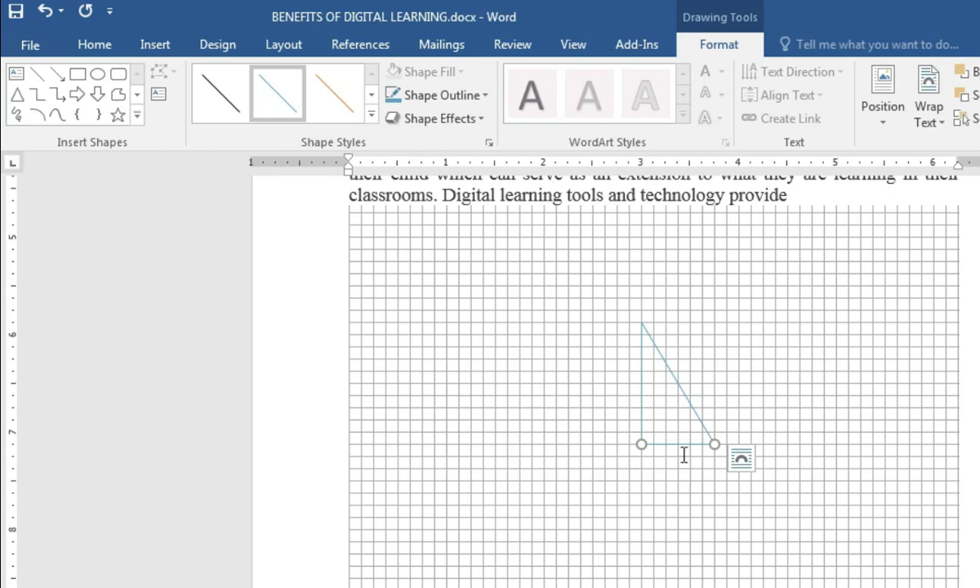
{"action": "left_click", "coordinate": [577, 46]}
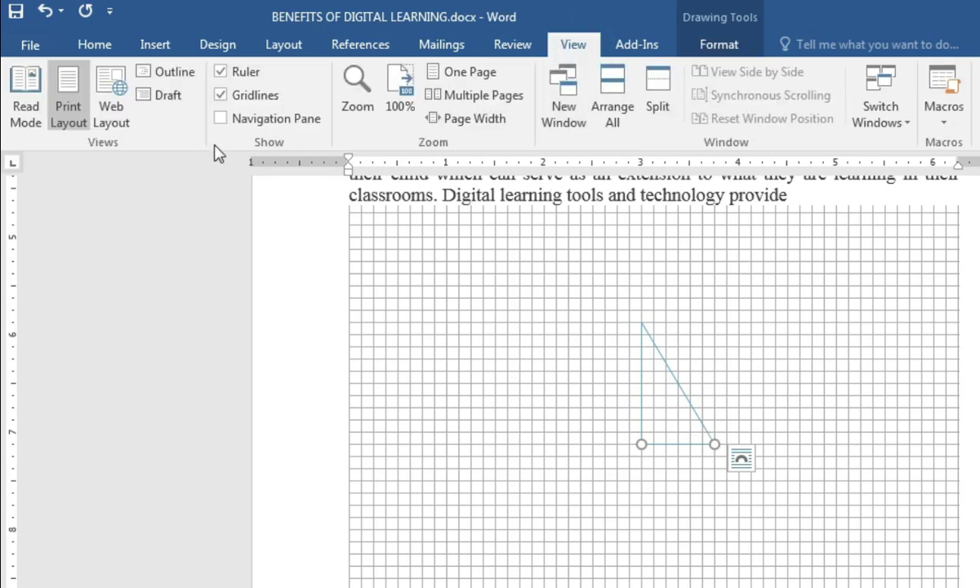
- Hide the gridlines and draw a diagonal line left of the first triangle
{"action": "left_click", "coordinate": [222, 97]}
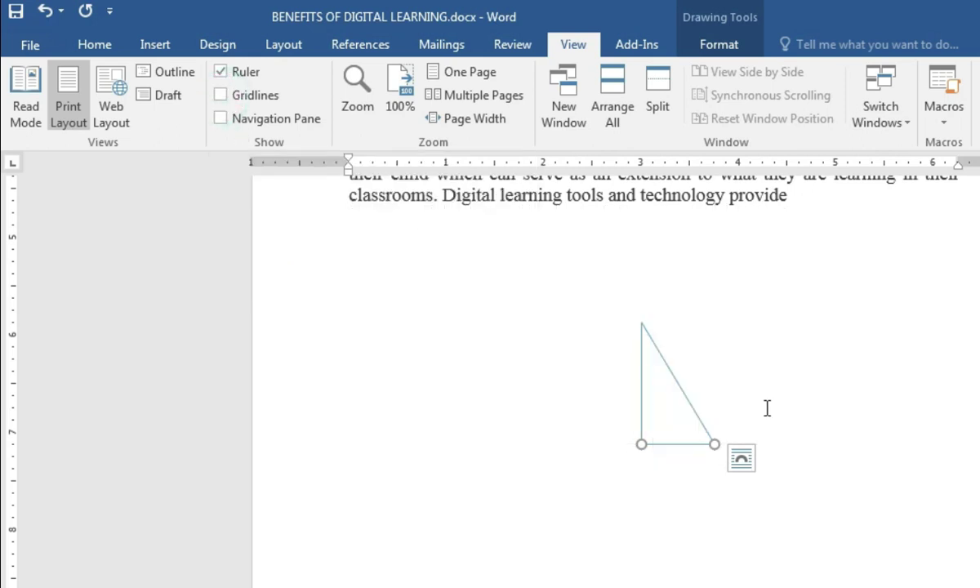
{"action": "left_click", "coordinate": [776, 443]}
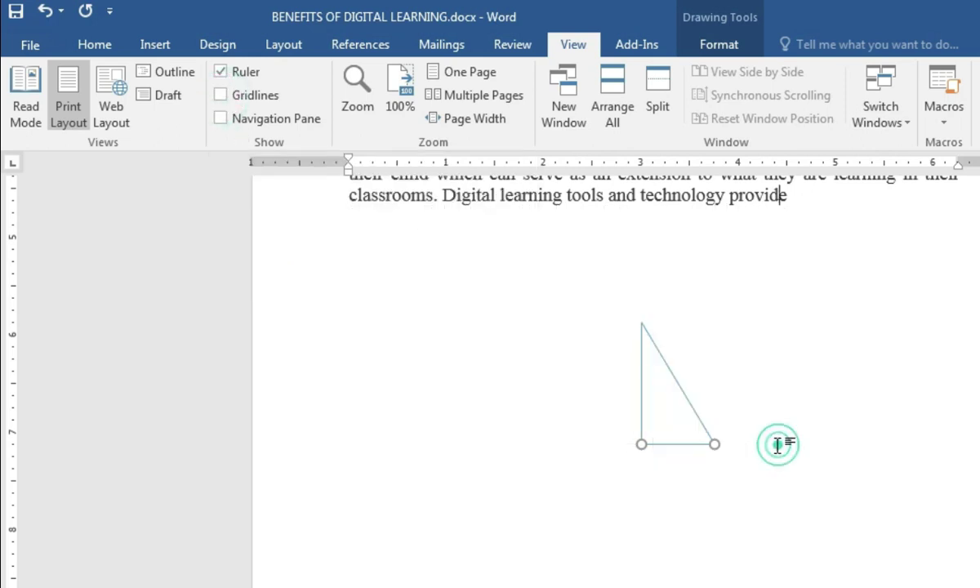
{"action": "left_click", "coordinate": [149, 50]}
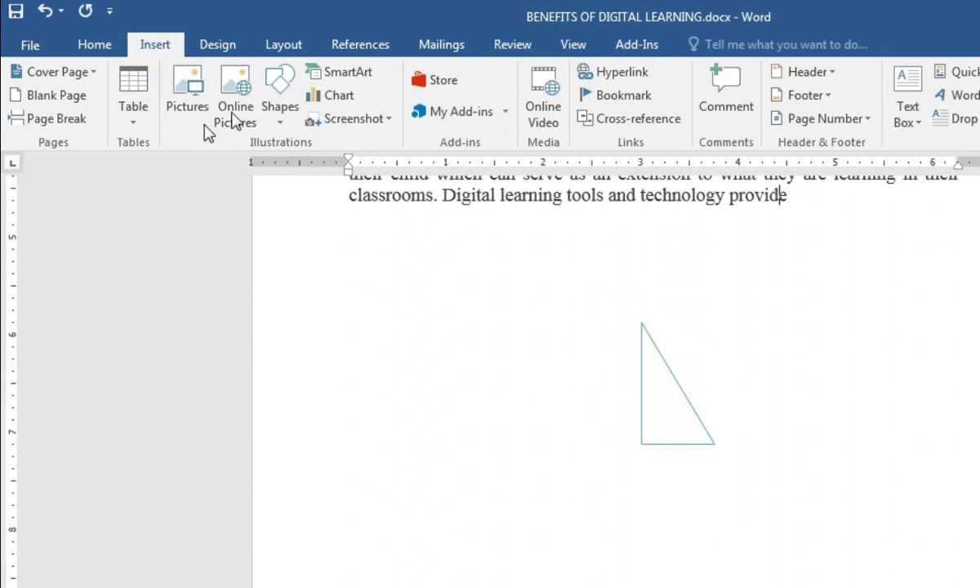
{"action": "left_click", "coordinate": [279, 105]}
{"action": "left_click", "coordinate": [292, 166]}
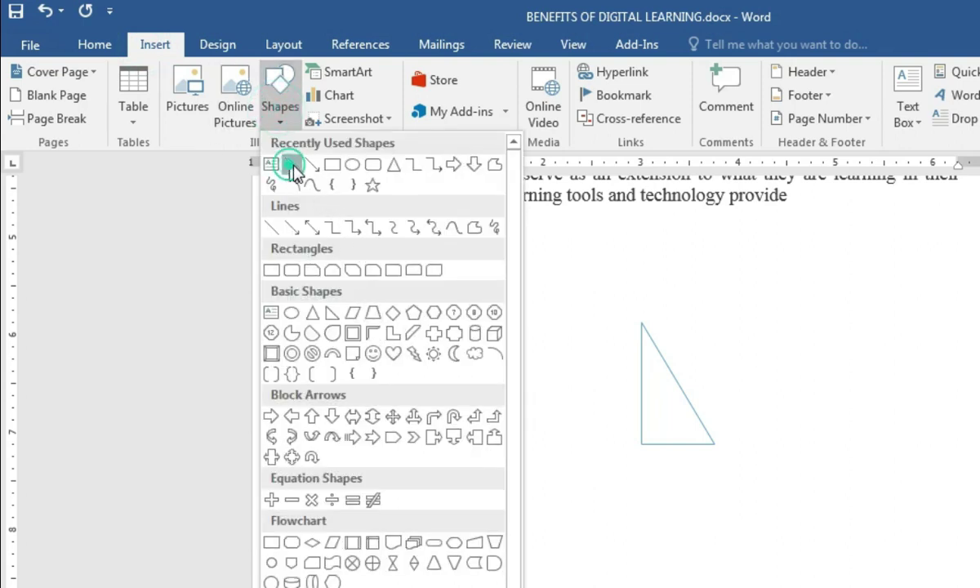
{"action": "left_click_drag", "start_coordinate": [480, 334], "coordinate": [536, 445]}
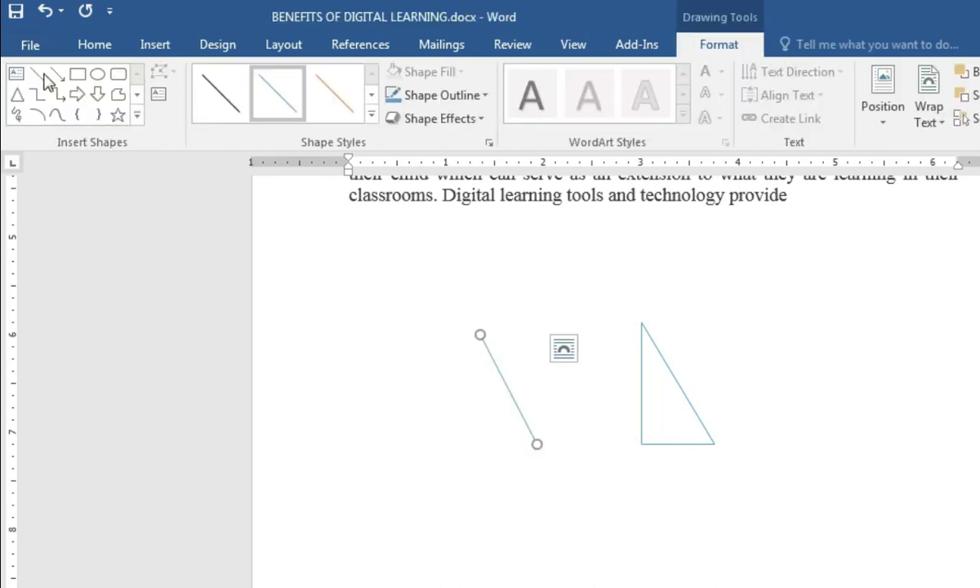
- Add a vertical line and a base line to close the second triangle
{"action": "left_click", "coordinate": [41, 76]}
{"action": "left_click_drag", "start_coordinate": [479, 335], "coordinate": [480, 445]}
{"action": "left_click", "coordinate": [38, 76]}
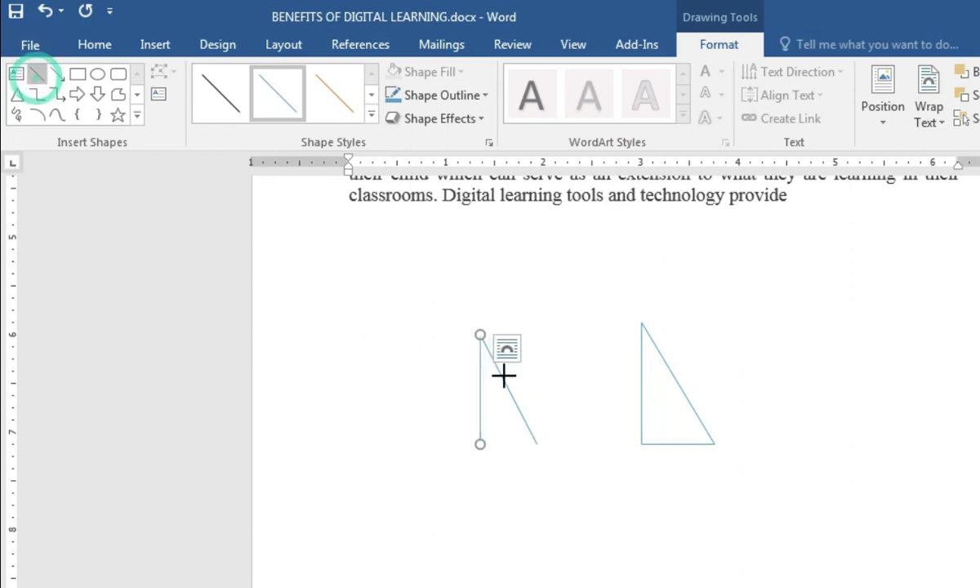
{"action": "left_click_drag", "start_coordinate": [480, 445], "coordinate": [537, 445]}
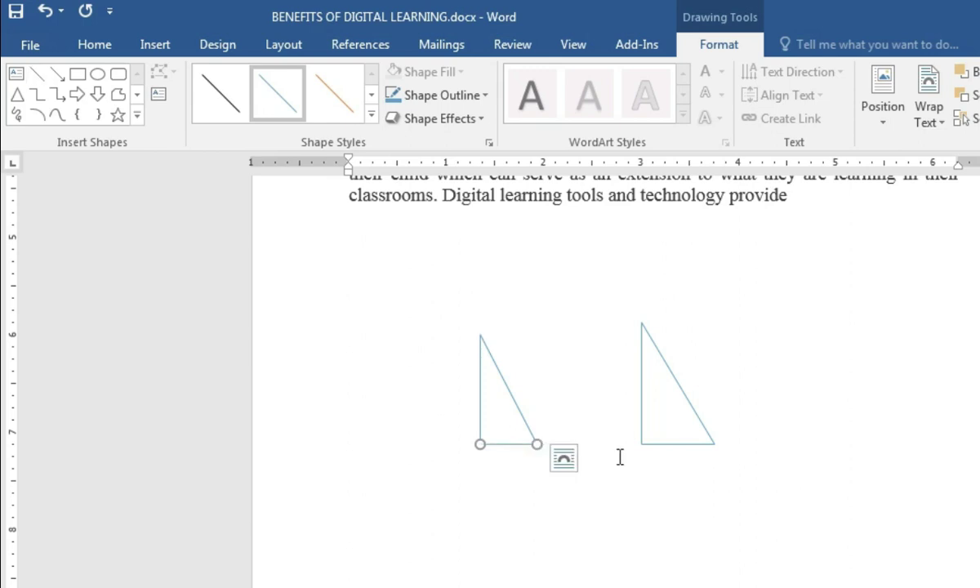
- Turn the Gridlines back on, then hide them again
{"action": "left_click", "coordinate": [574, 48]}
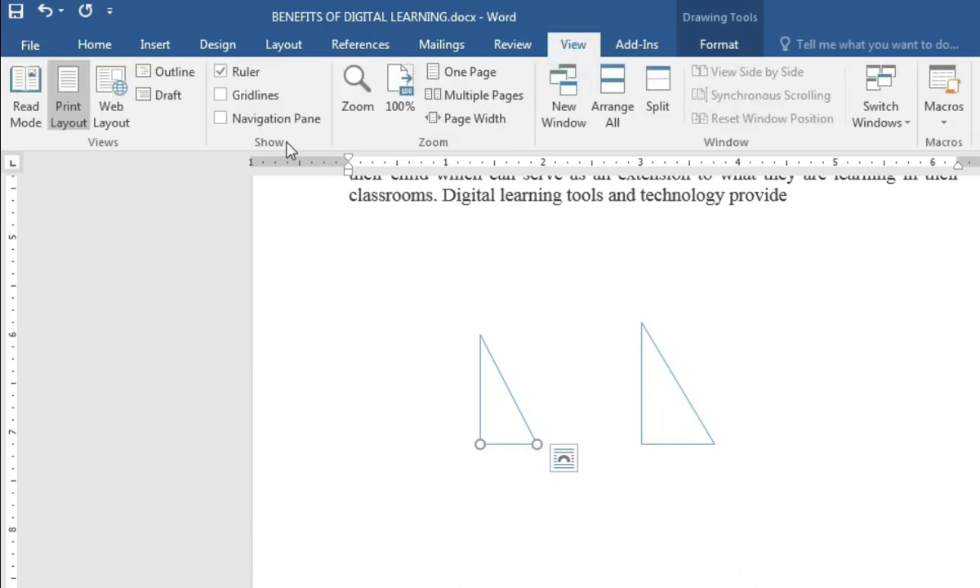
{"action": "left_click", "coordinate": [260, 96]}
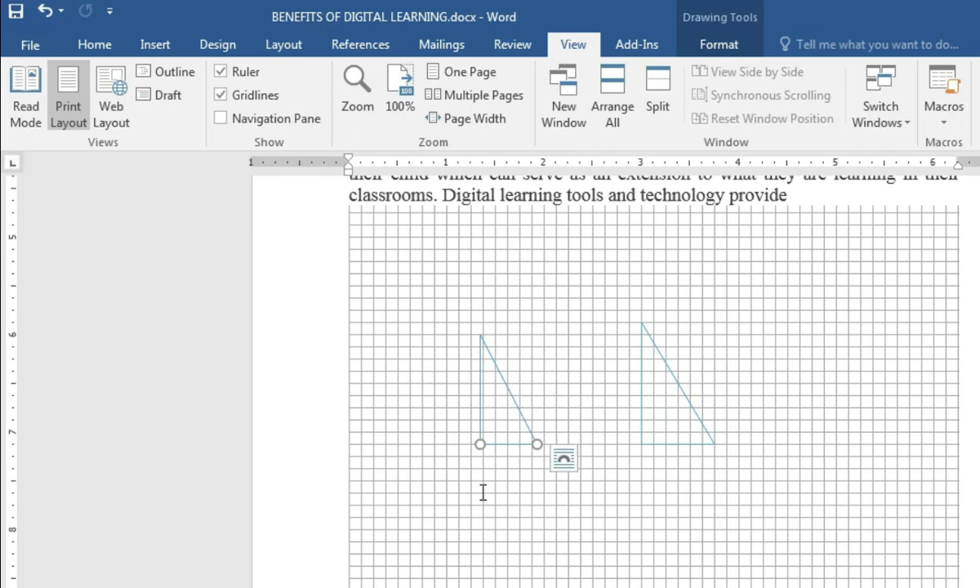
{"action": "left_click", "coordinate": [220, 97]}
- Show the Navigation Pane from the View tab's Show group
{"action": "scroll", "coordinate": [796, 561], "scroll_direction": "up", "scroll_amount": 1}
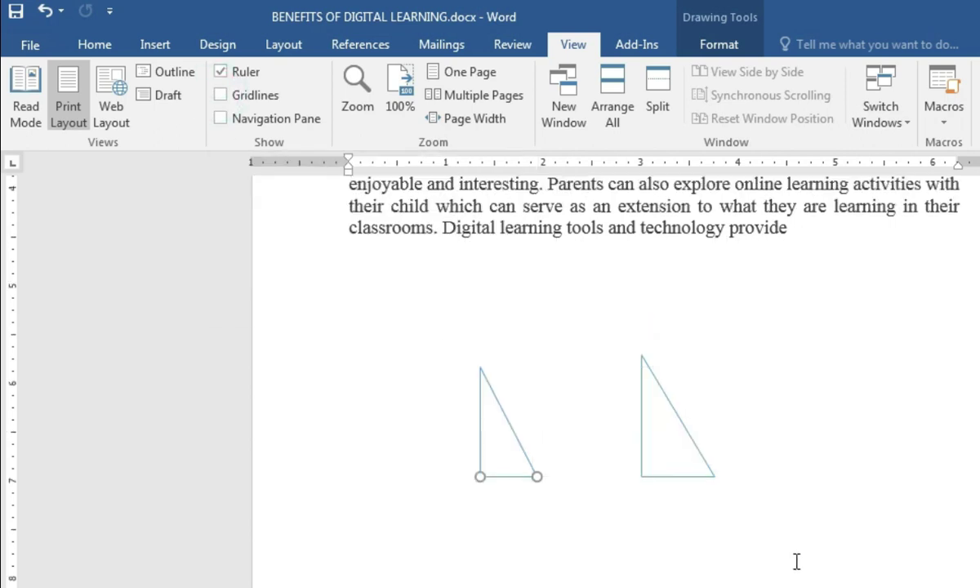
{"action": "scroll", "coordinate": [801, 547], "scroll_direction": "up", "scroll_amount": 3}
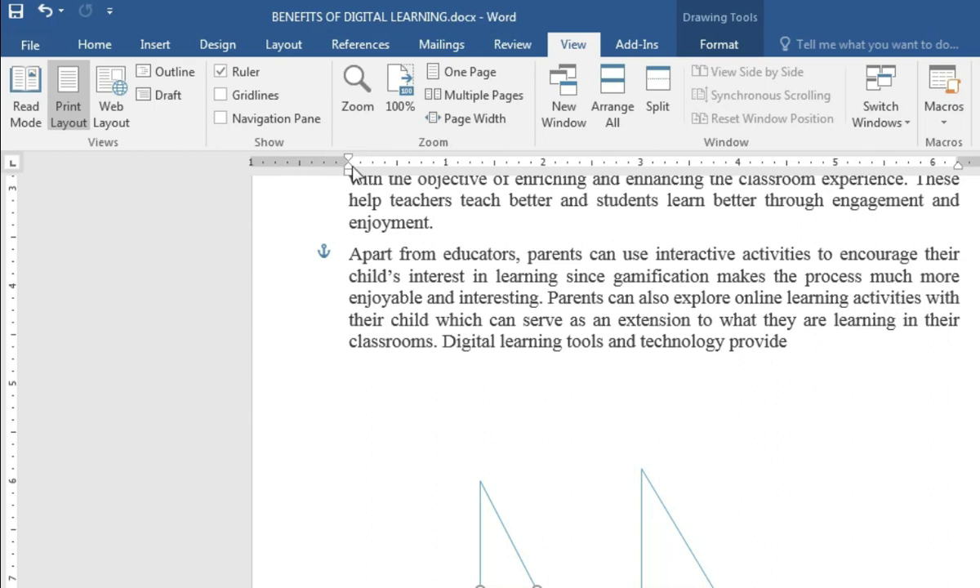
{"action": "left_click", "coordinate": [220, 120]}
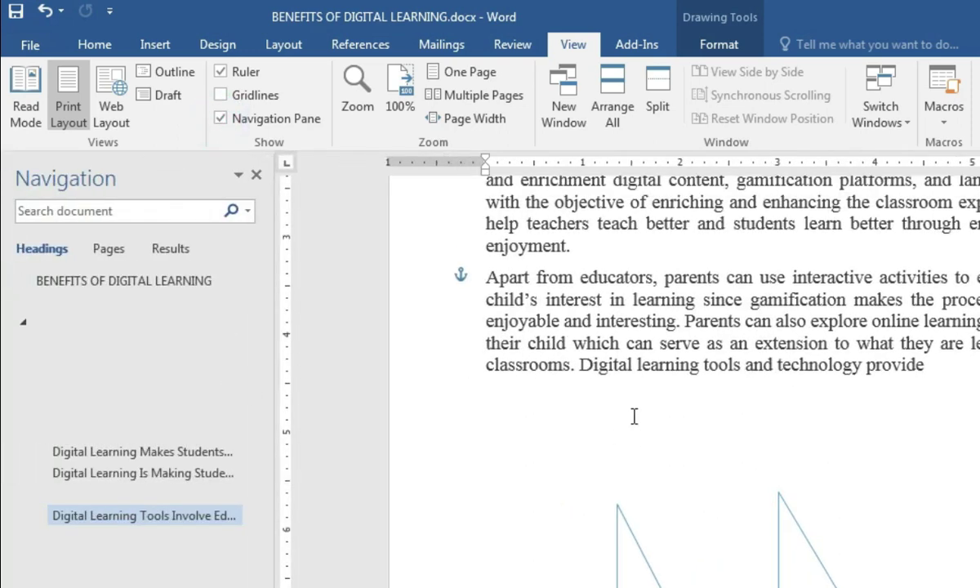
{"action": "scroll", "coordinate": [633, 416], "scroll_direction": "up", "scroll_amount": 20}
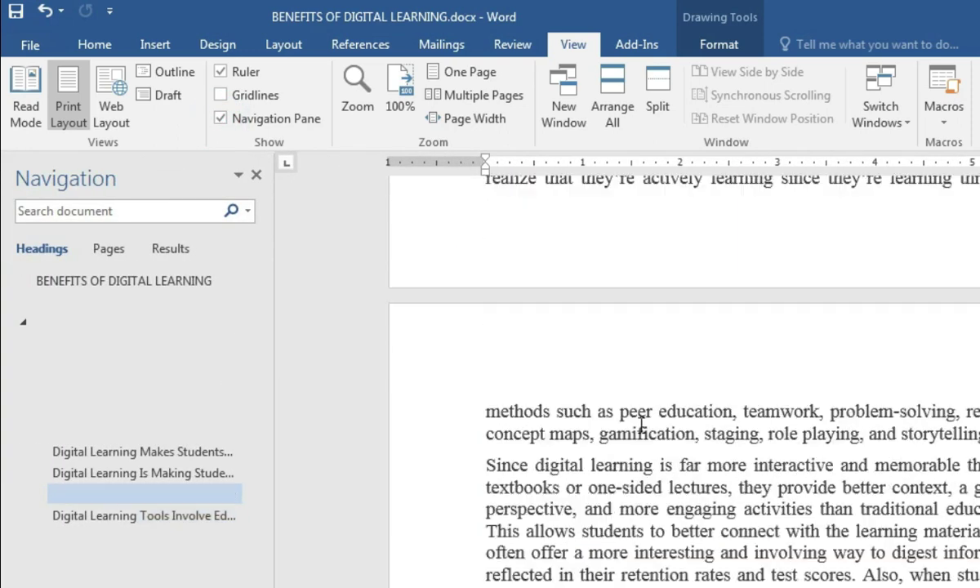
{"action": "scroll", "coordinate": [642, 425], "scroll_direction": "up", "scroll_amount": 20}
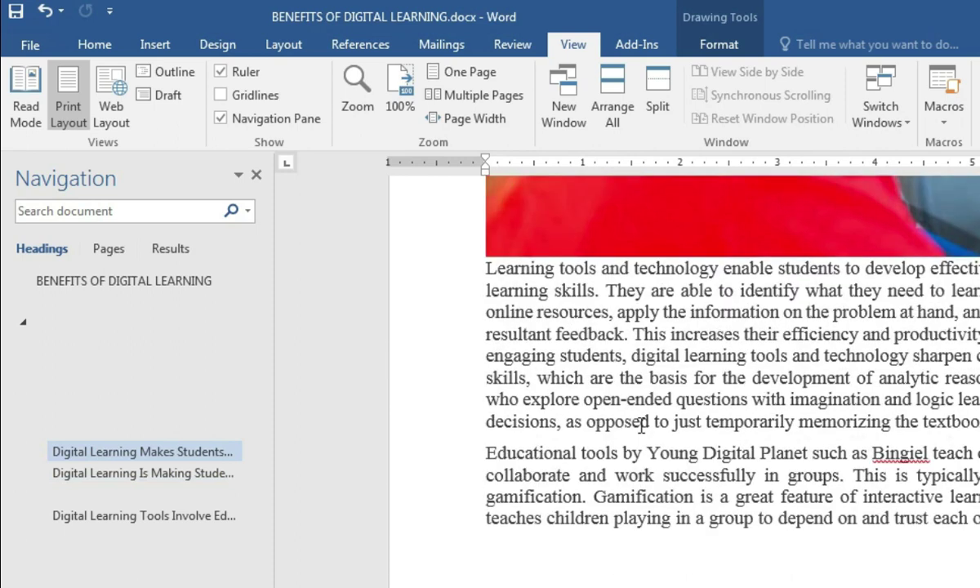
{"action": "scroll", "coordinate": [642, 425], "scroll_direction": "up", "scroll_amount": 15}
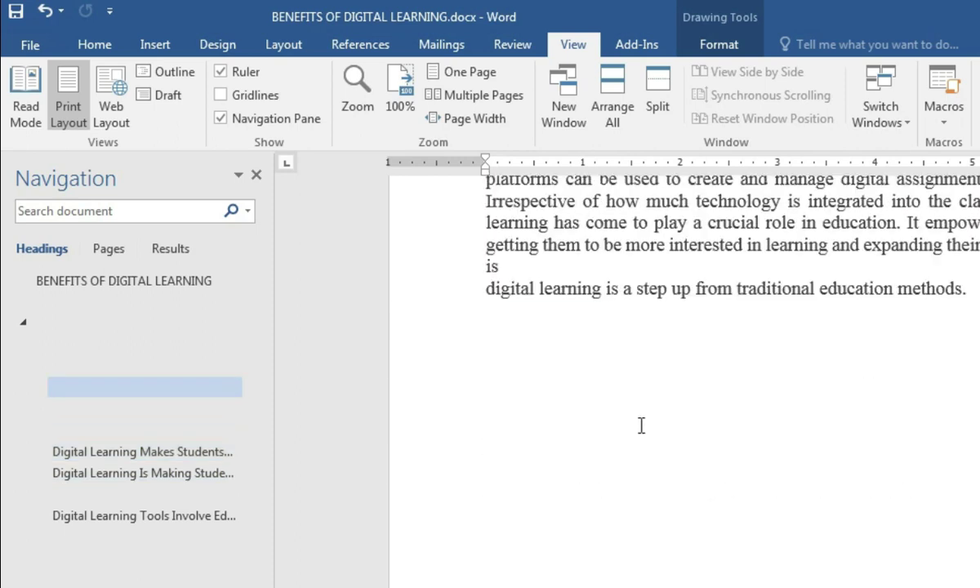
{"action": "scroll", "coordinate": [640, 427], "scroll_direction": "up", "scroll_amount": 10}
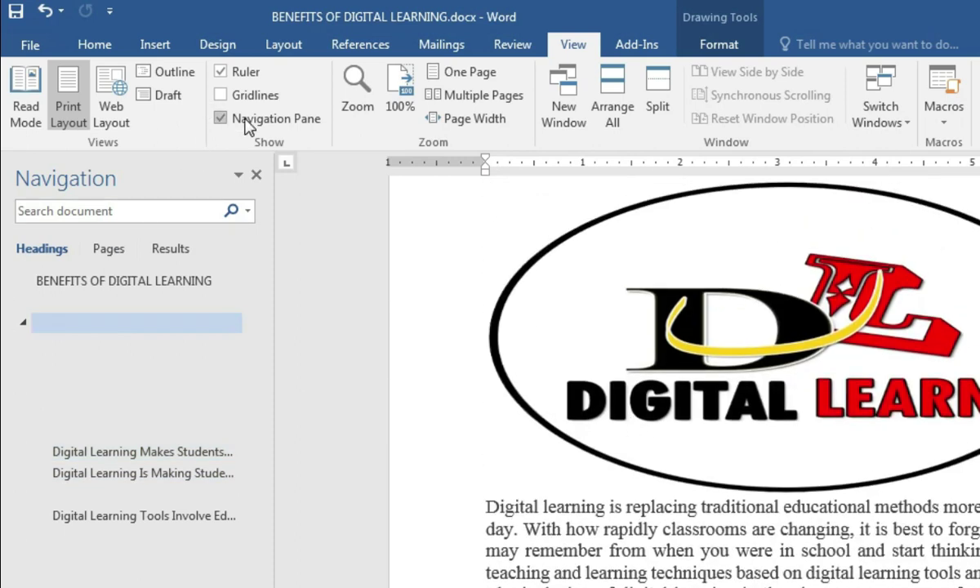
- Search for 'Digital' (18 matches), clear the search, and uncheck Navigation Pane
{"action": "left_click", "coordinate": [113, 213]}
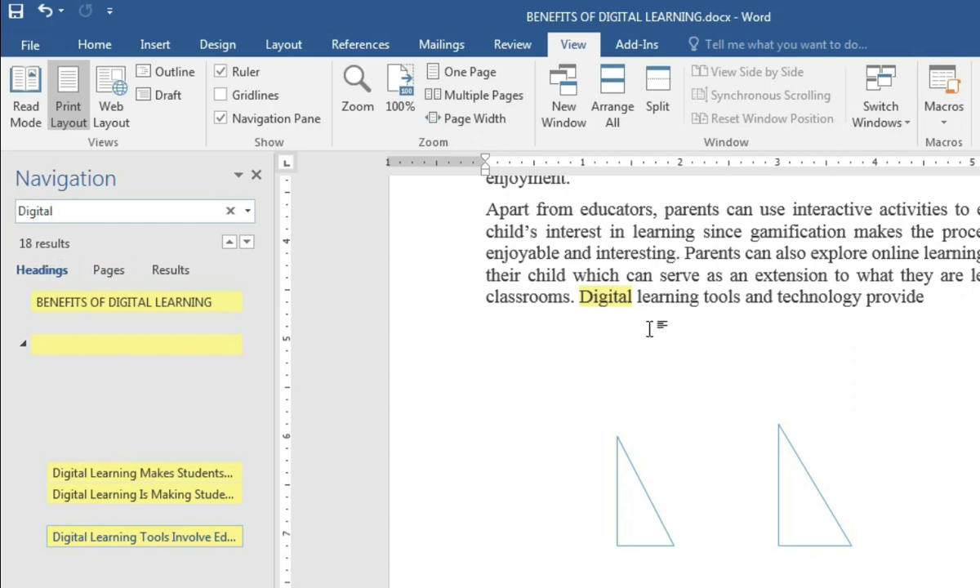
{"action": "scroll", "coordinate": [686, 375], "scroll_direction": "up", "scroll_amount": 20}
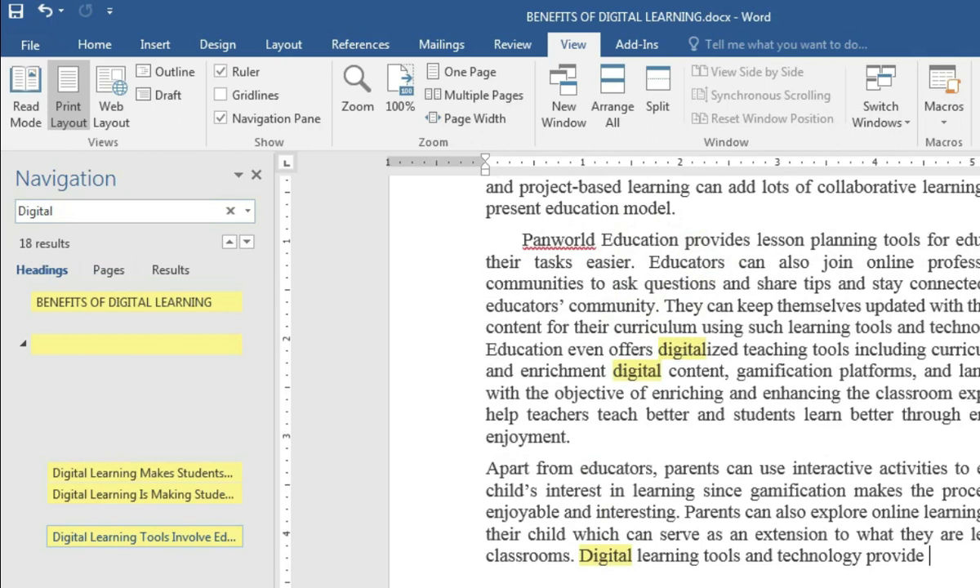
{"action": "scroll", "coordinate": [428, 405], "scroll_direction": "up", "scroll_amount": 20}
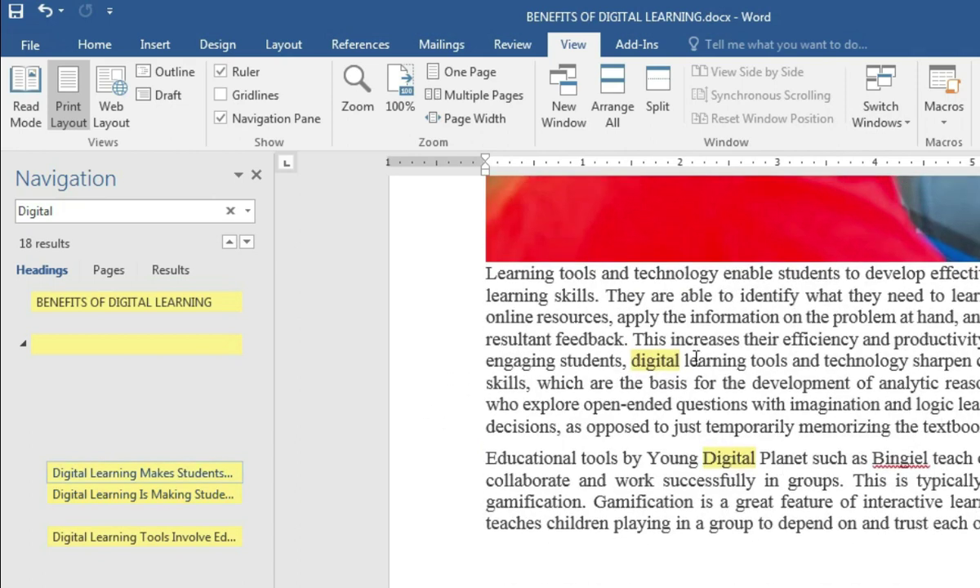
{"action": "scroll", "coordinate": [746, 523], "scroll_direction": "up", "scroll_amount": 20}
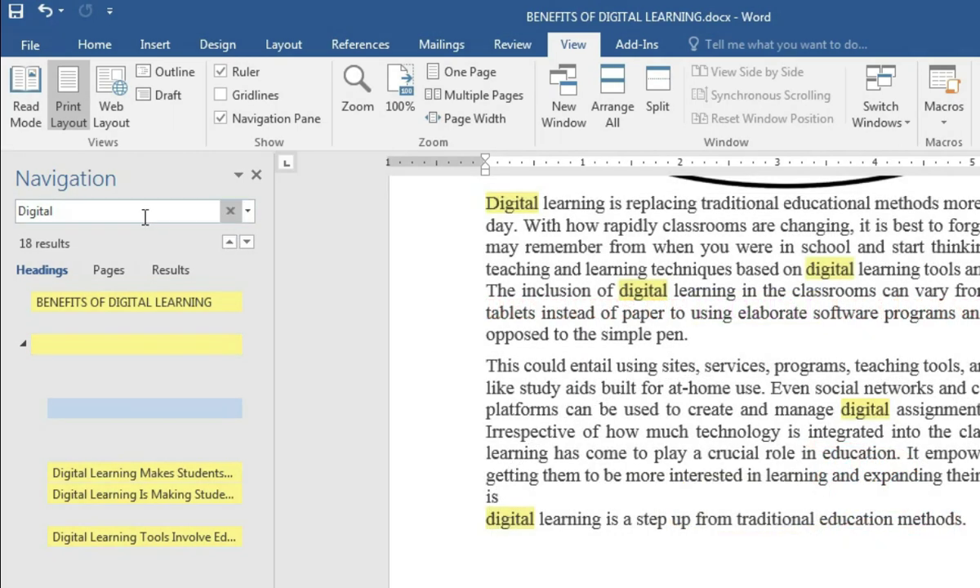
{"action": "left_click", "coordinate": [230, 214]}
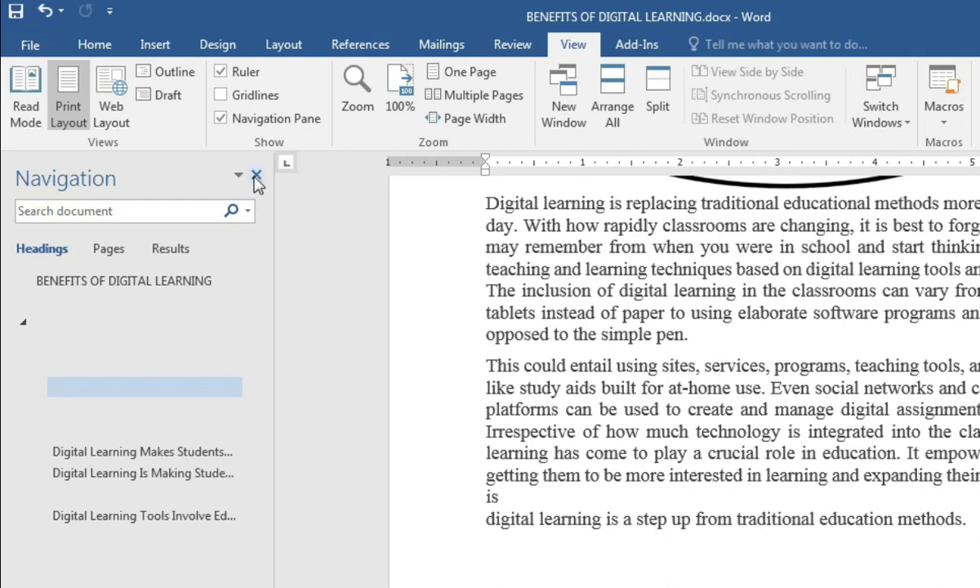
{"action": "left_click", "coordinate": [218, 120]}
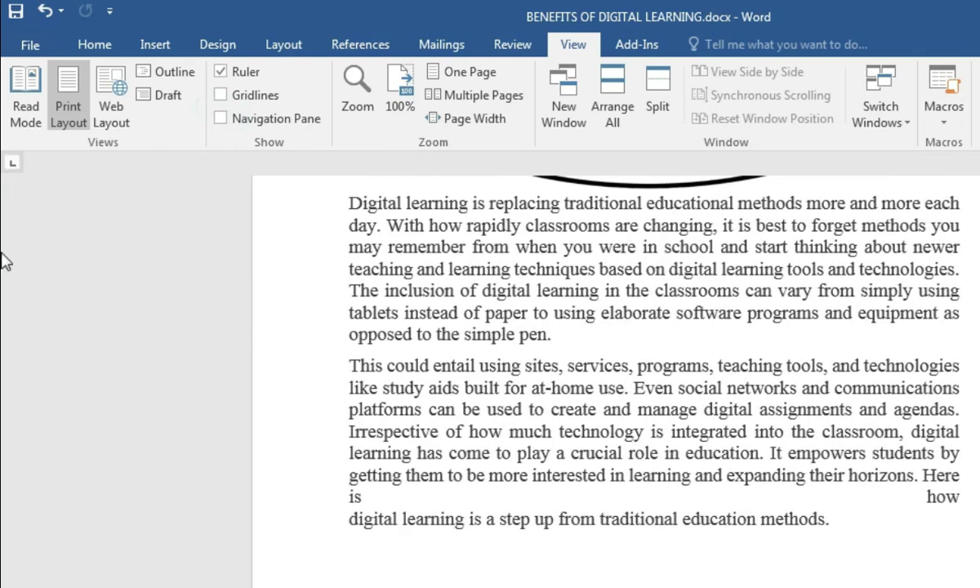
- Zoom the document to 200% through the Zoom dialog
{"action": "scroll", "coordinate": [825, 453], "scroll_direction": "up", "scroll_amount": 5}
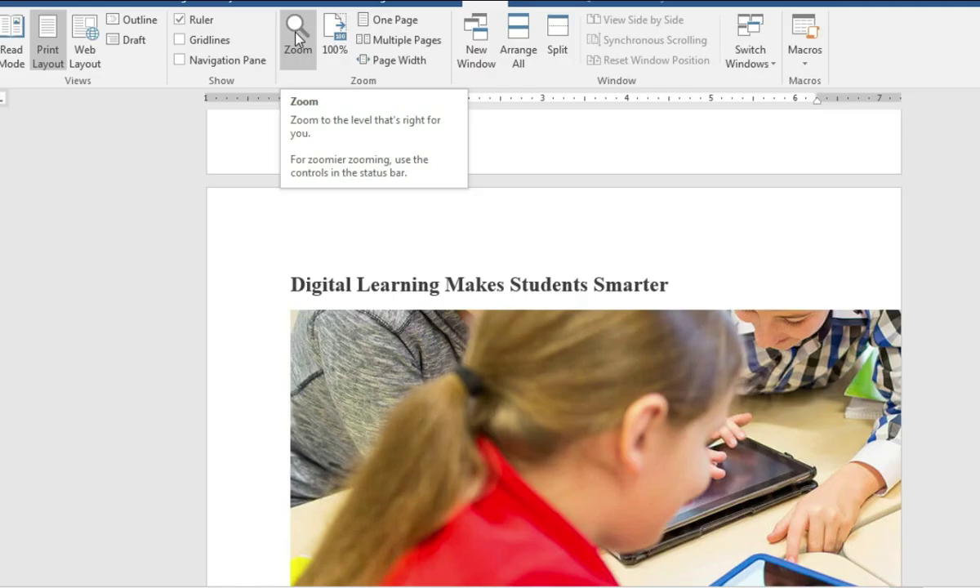
{"action": "scroll", "coordinate": [634, 385], "scroll_direction": "up", "scroll_amount": 2}
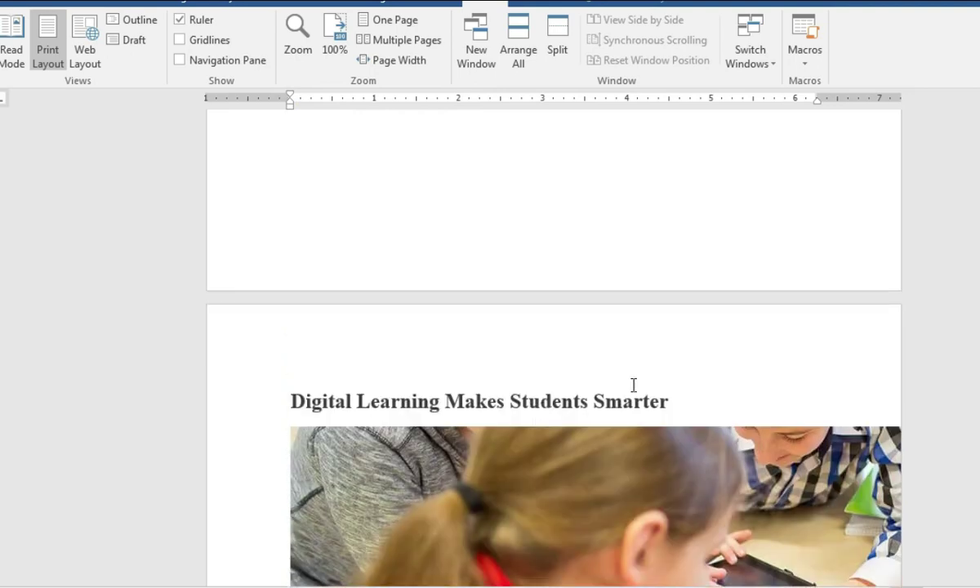
{"action": "scroll", "coordinate": [634, 384], "scroll_direction": "up", "scroll_amount": 10}
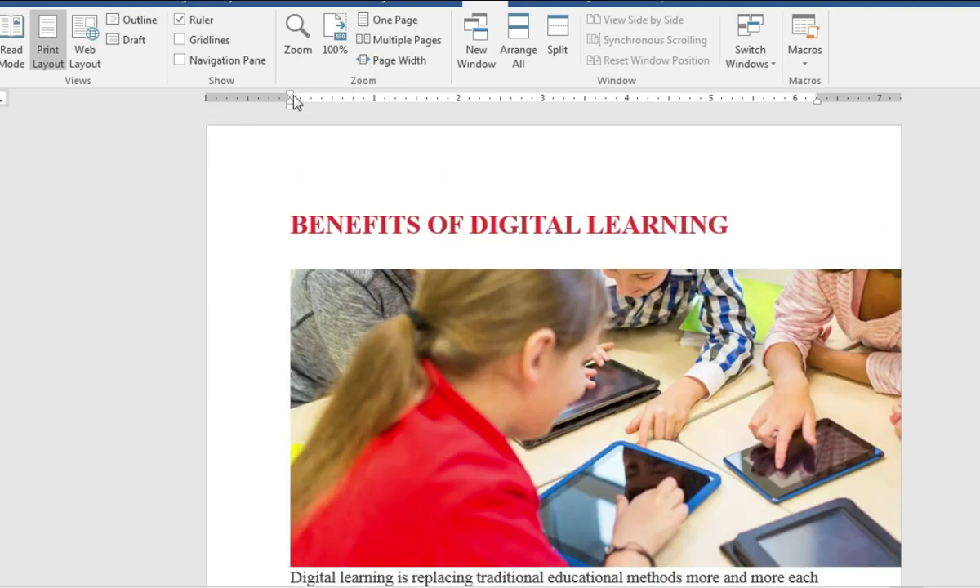
{"action": "left_click", "coordinate": [300, 41]}
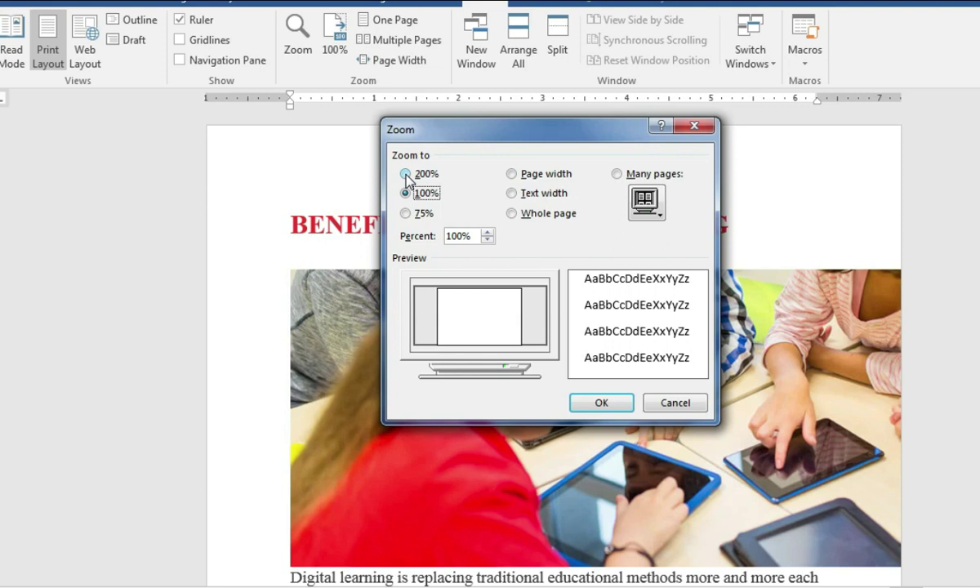
{"action": "left_click", "coordinate": [406, 175]}
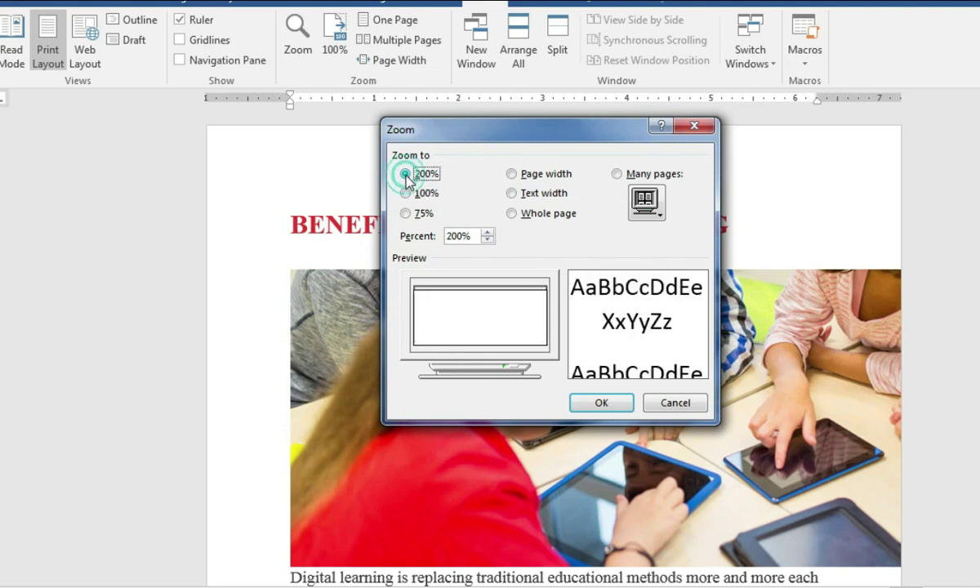
{"action": "left_click", "coordinate": [599, 403]}
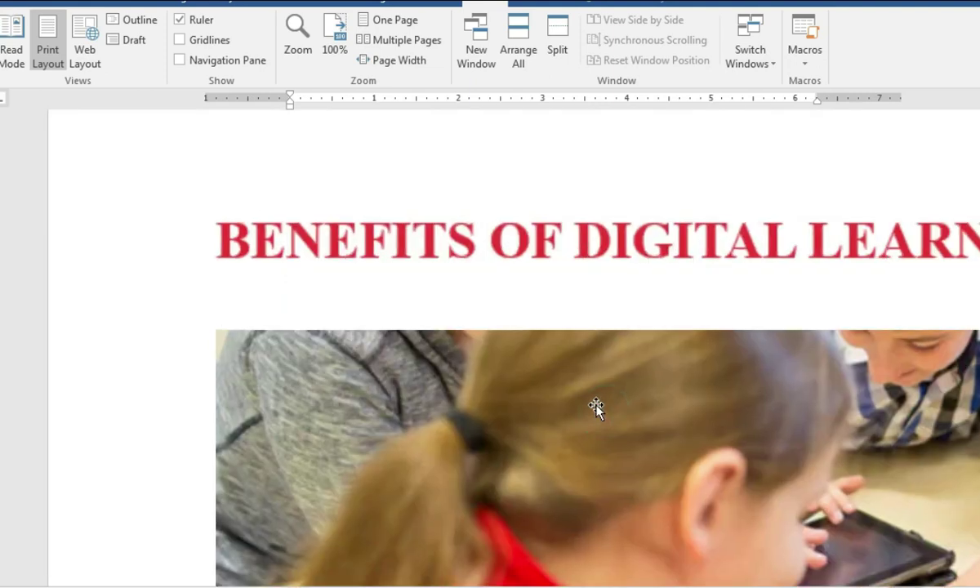
- Set the zoom back to 100% in the Zoom dialog
{"action": "scroll", "coordinate": [892, 258], "scroll_direction": "down", "scroll_amount": 10}
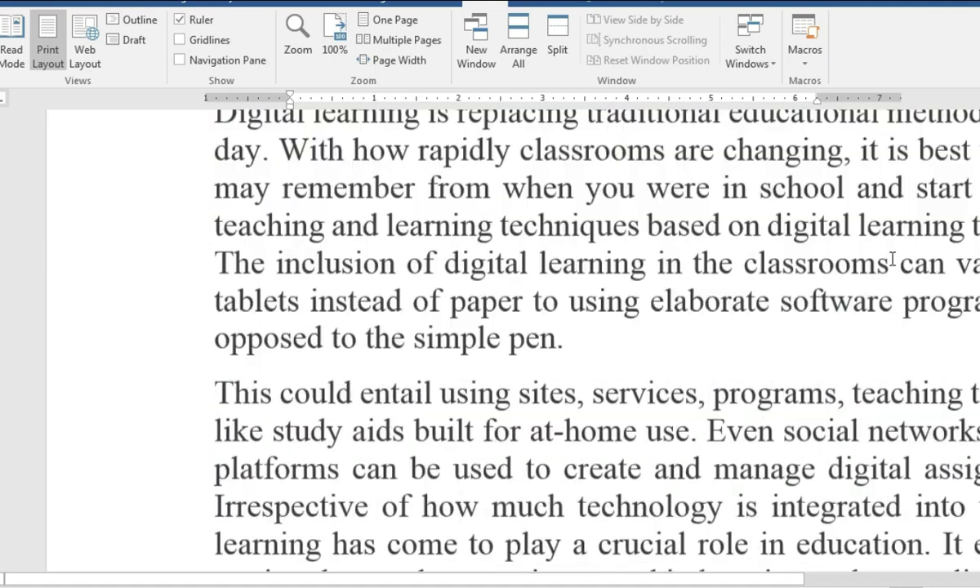
{"action": "scroll", "coordinate": [735, 333], "scroll_direction": "up", "scroll_amount": 2}
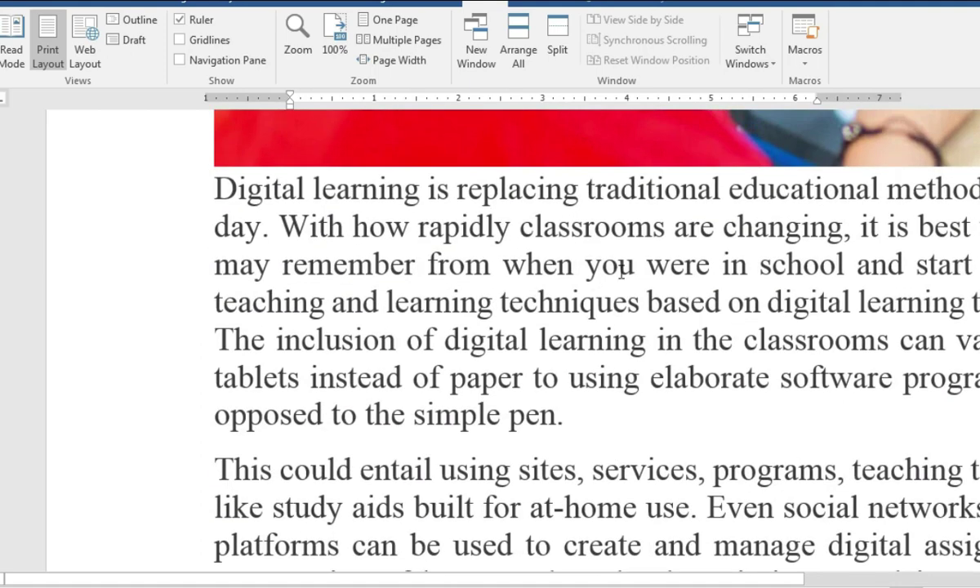
{"action": "left_click", "coordinate": [297, 36]}
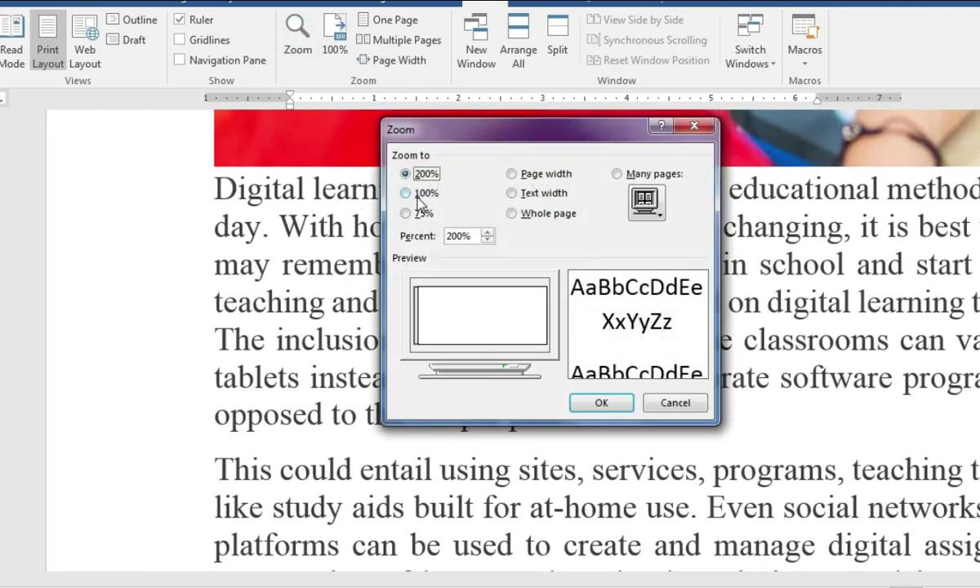
{"action": "left_click", "coordinate": [409, 194]}
{"action": "left_click", "coordinate": [602, 402]}
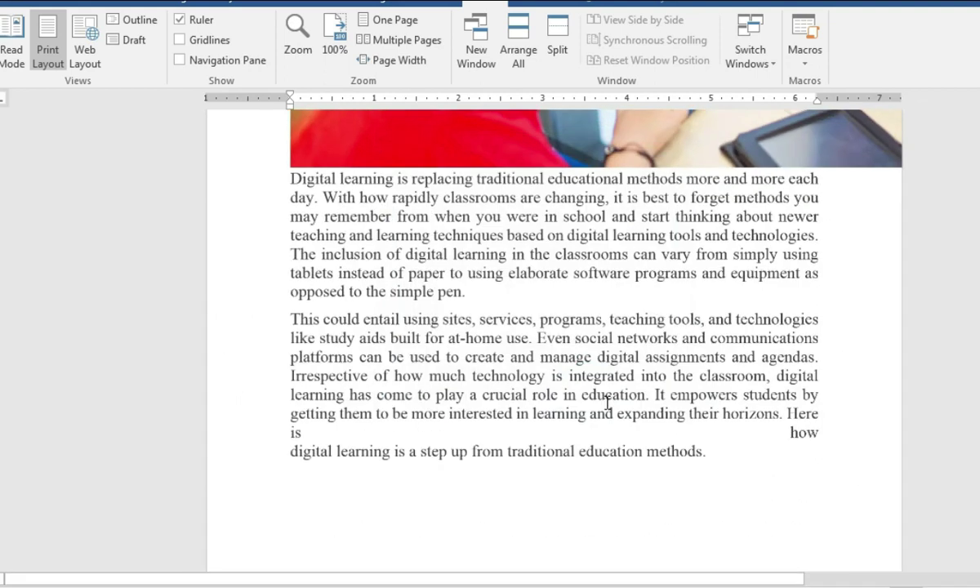
- Raise the custom Zoom percentage step by step to 122%
{"action": "scroll", "coordinate": [576, 367], "scroll_direction": "up", "scroll_amount": 4}
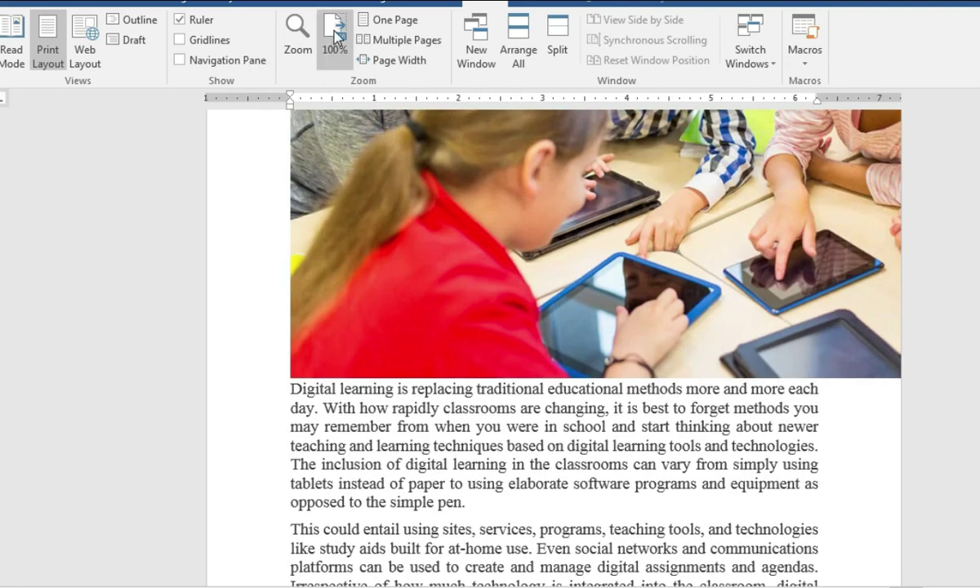
{"action": "left_click", "coordinate": [304, 37]}
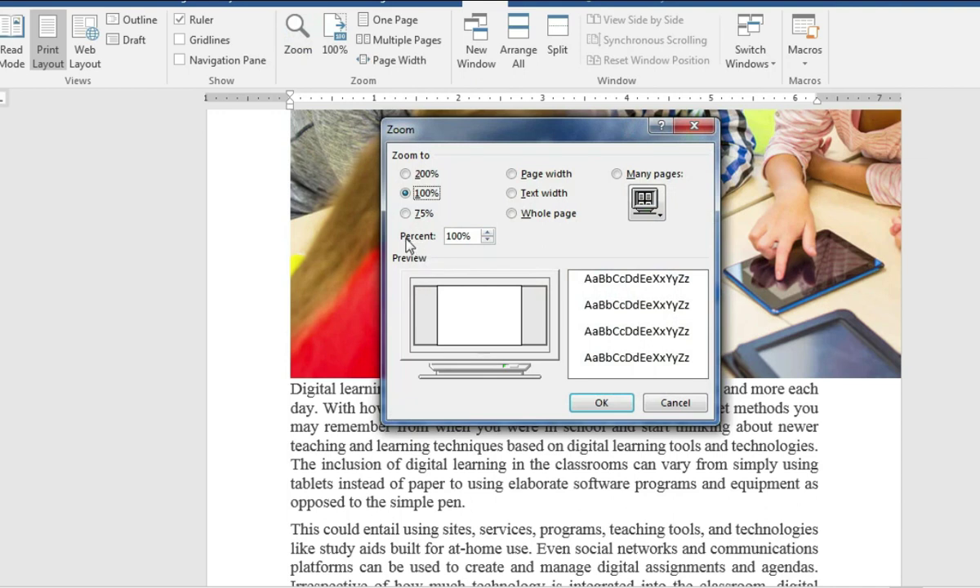
{"action": "left_click", "coordinate": [487, 234]}
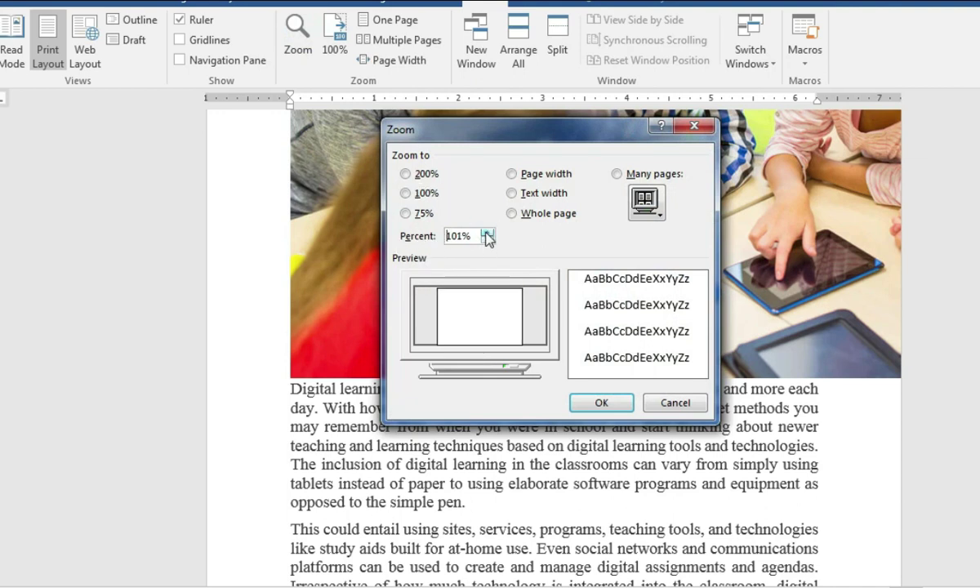
{"action": "left_click", "coordinate": [488, 234]}
{"action": "left_click", "coordinate": [487, 235]}
{"action": "left_click", "coordinate": [487, 234]}
{"action": "left_click", "coordinate": [487, 234]}
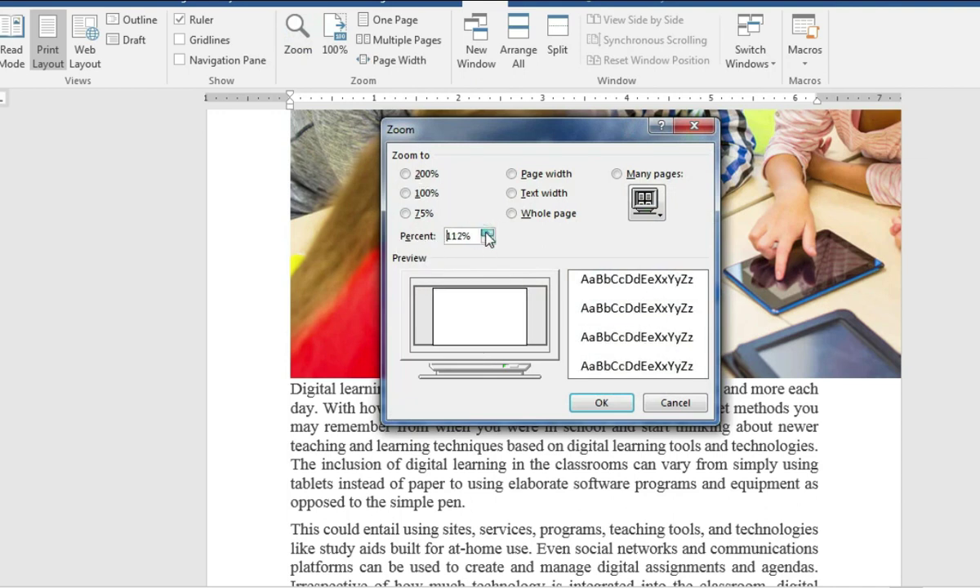
{"action": "left_click", "coordinate": [488, 235]}
{"action": "left_click", "coordinate": [488, 234]}
{"action": "left_click", "coordinate": [488, 234]}
{"action": "left_click", "coordinate": [487, 235]}
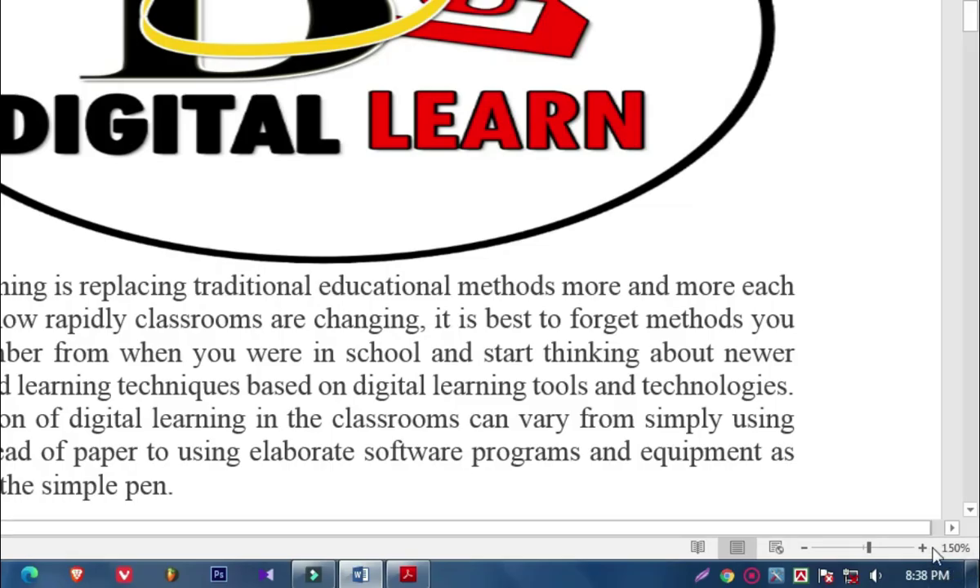
- Magnify to 160% and 170% with the status-bar zoom, then shrink back to 100%
{"action": "left_click", "coordinate": [923, 549]}
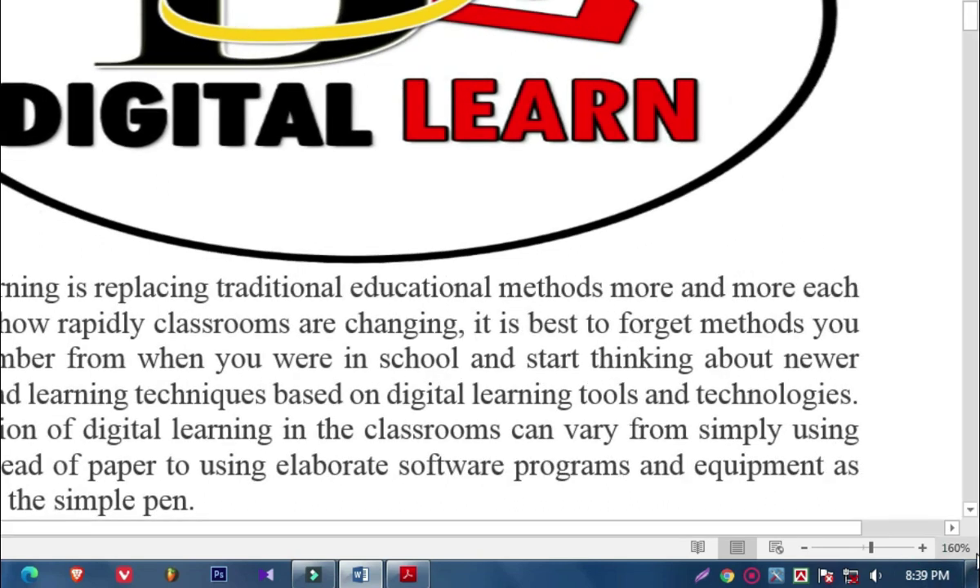
{"action": "left_click", "coordinate": [923, 548]}
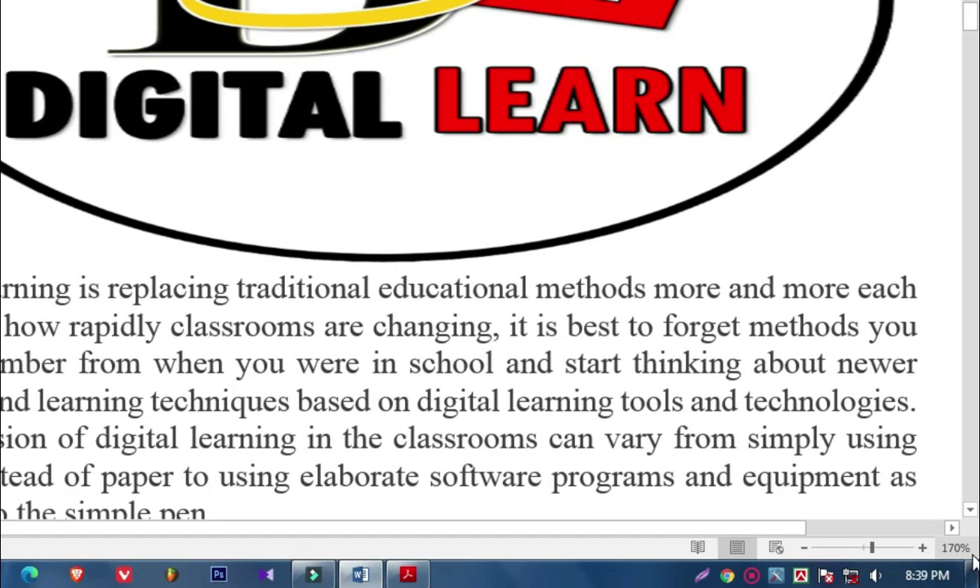
{"action": "left_click", "coordinate": [804, 549]}
{"action": "left_click", "coordinate": [804, 549]}
{"action": "left_click", "coordinate": [804, 549]}
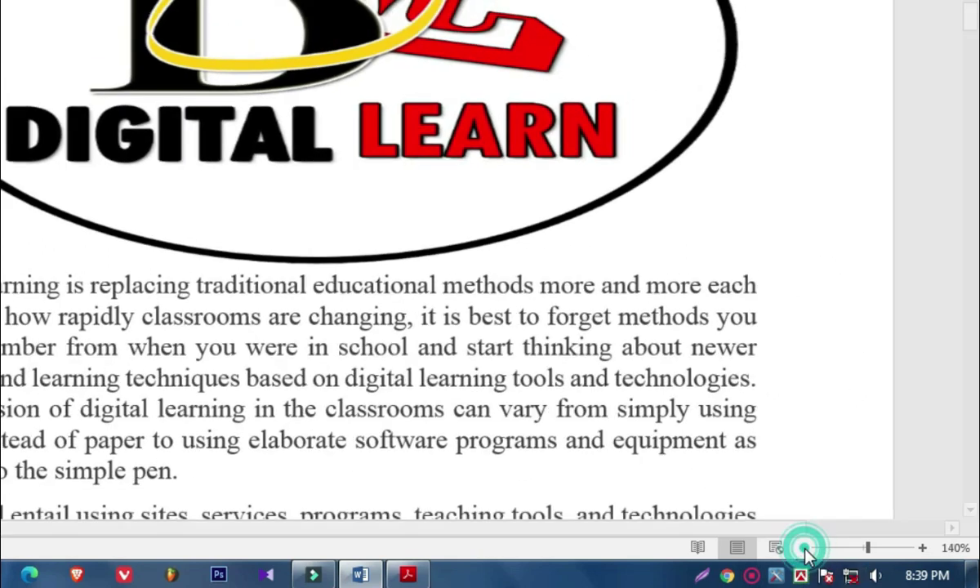
{"action": "left_click", "coordinate": [804, 549]}
{"action": "left_click", "coordinate": [804, 549]}
{"action": "left_click", "coordinate": [805, 549]}
{"action": "left_click", "coordinate": [804, 549]}
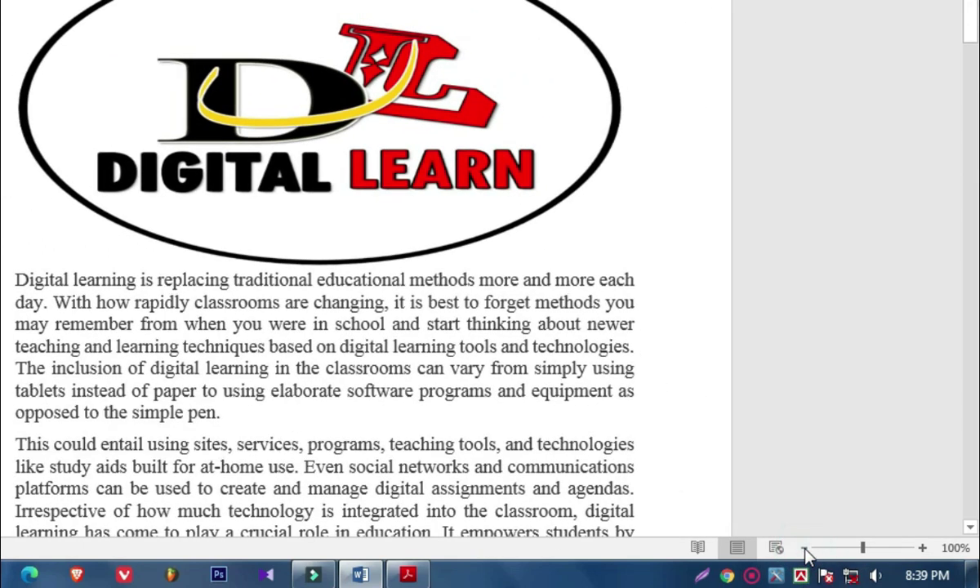
{"action": "left_click", "coordinate": [303, 403]}
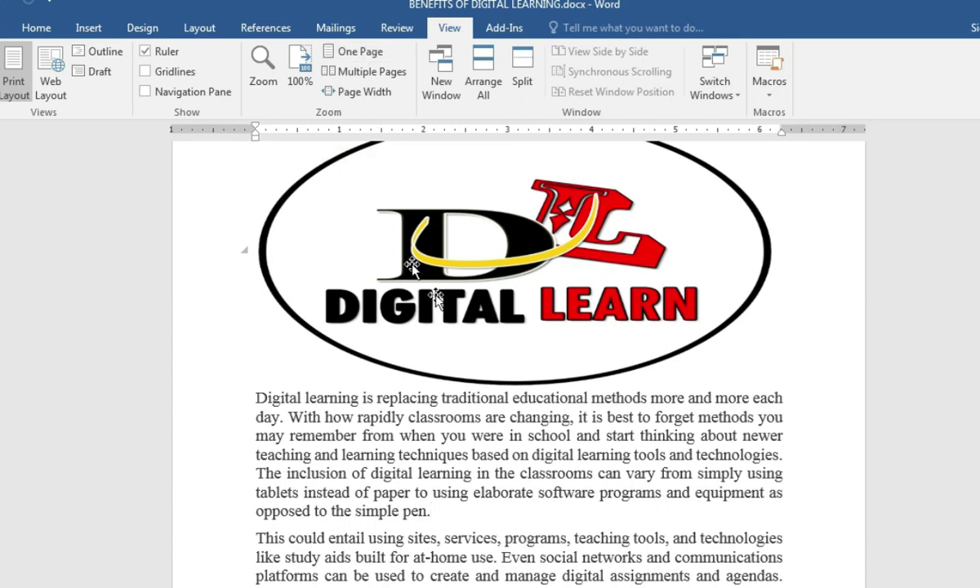
- Switch between One Page and Multiple Pages views, then reset the zoom to 100%
{"action": "left_click", "coordinate": [354, 53]}
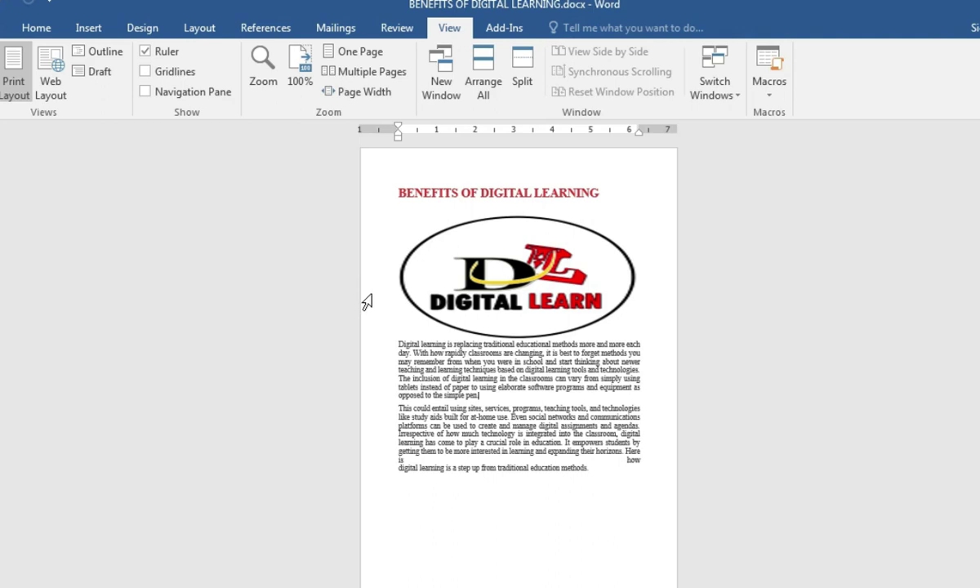
{"action": "left_click", "coordinate": [353, 72]}
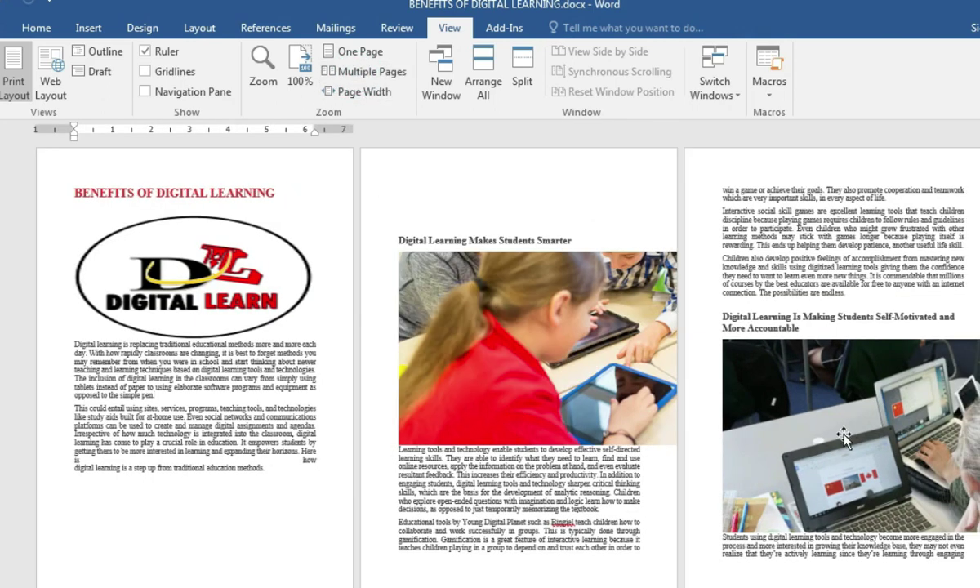
{"action": "scroll", "coordinate": [751, 515], "scroll_direction": "down", "scroll_amount": 1}
{"action": "scroll", "coordinate": [752, 514], "scroll_direction": "down", "scroll_amount": 5}
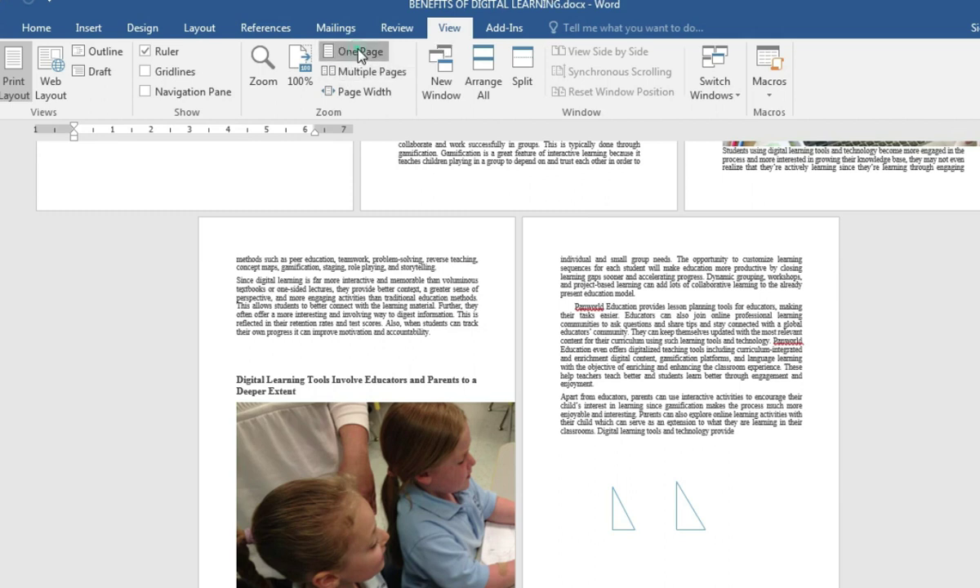
{"action": "left_click", "coordinate": [335, 49]}
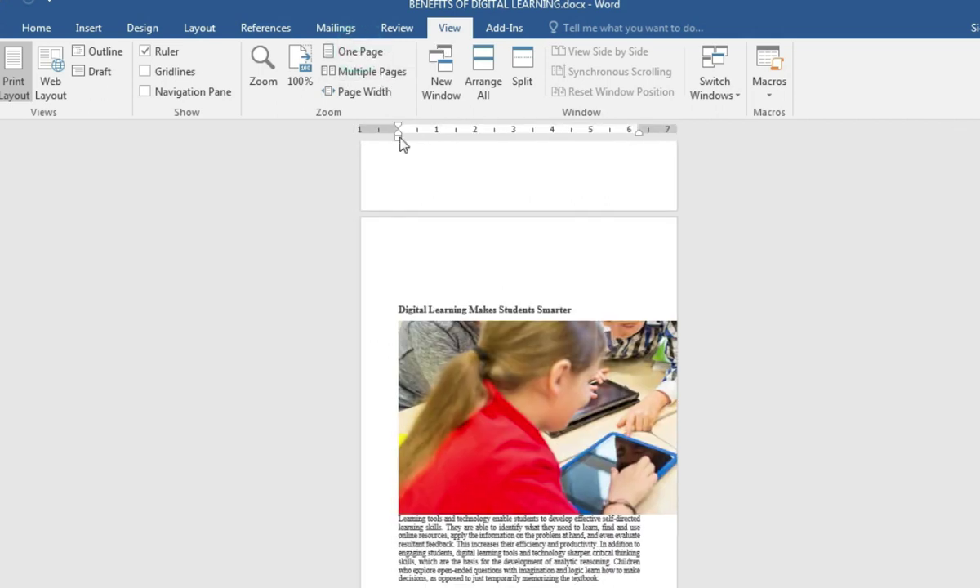
{"action": "left_click", "coordinate": [300, 72]}
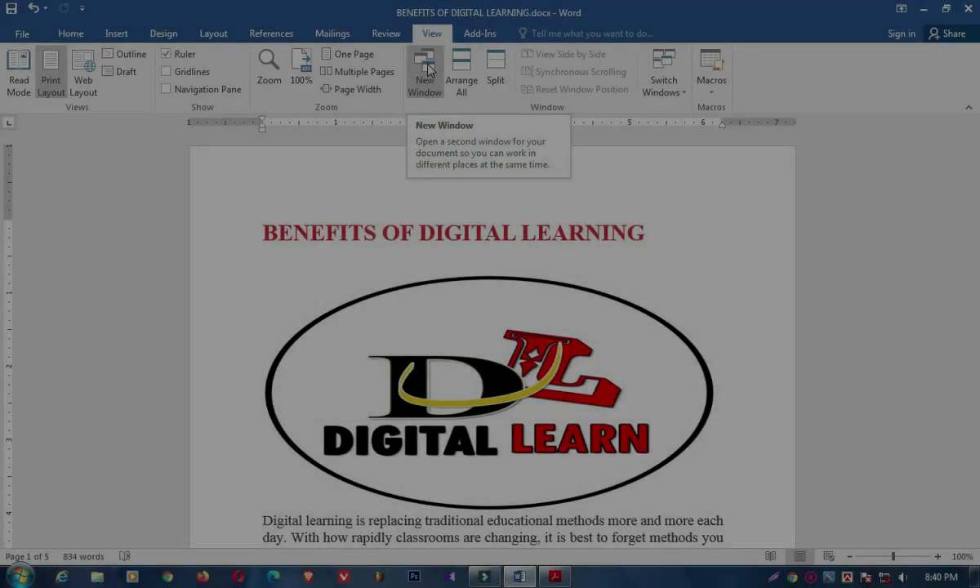
- Open the document in a second window (docx:2) and switch between both windows
{"action": "left_click", "coordinate": [427, 70]}
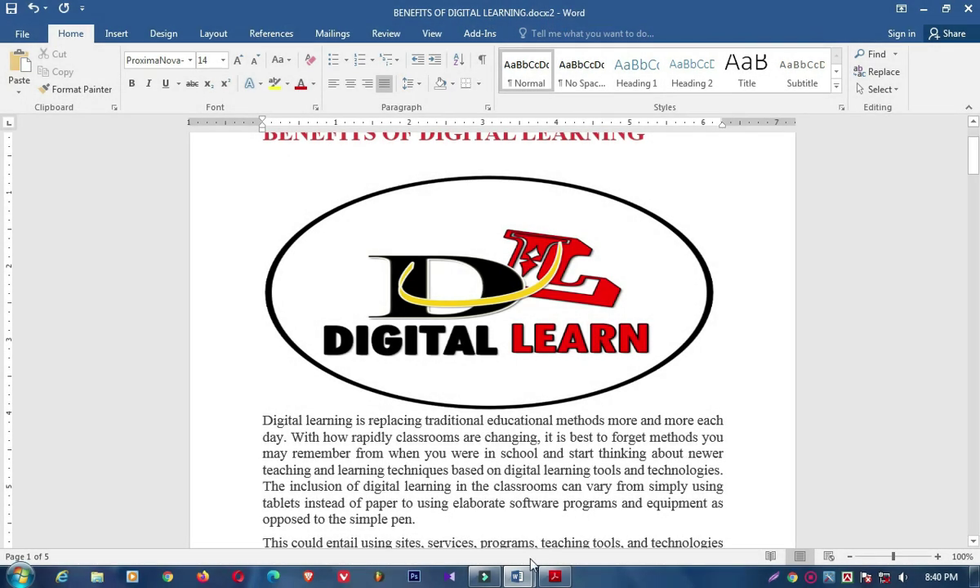
{"action": "mouse_move", "coordinate": [517, 575]}
{"action": "mouse_move", "coordinate": [421, 458]}
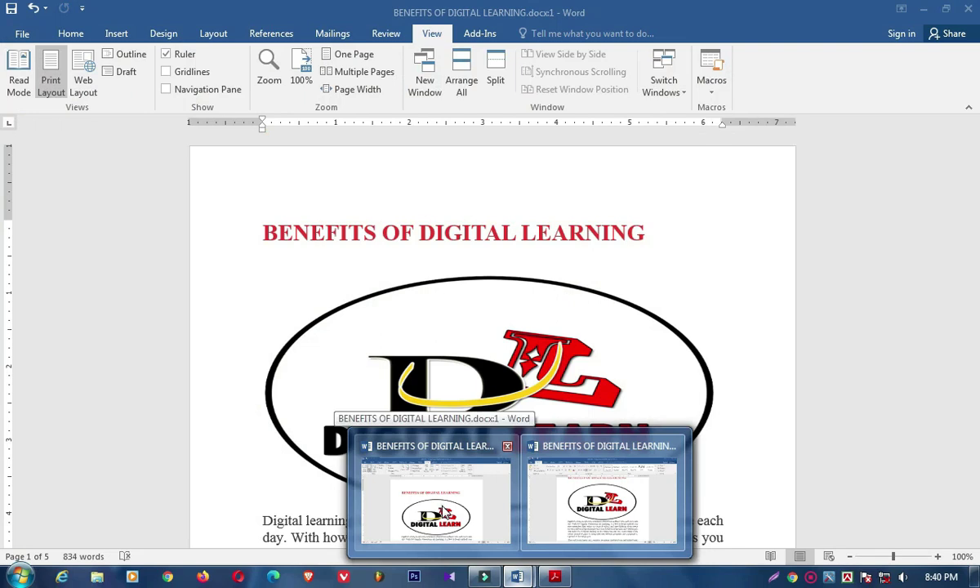
{"action": "left_click", "coordinate": [439, 507]}
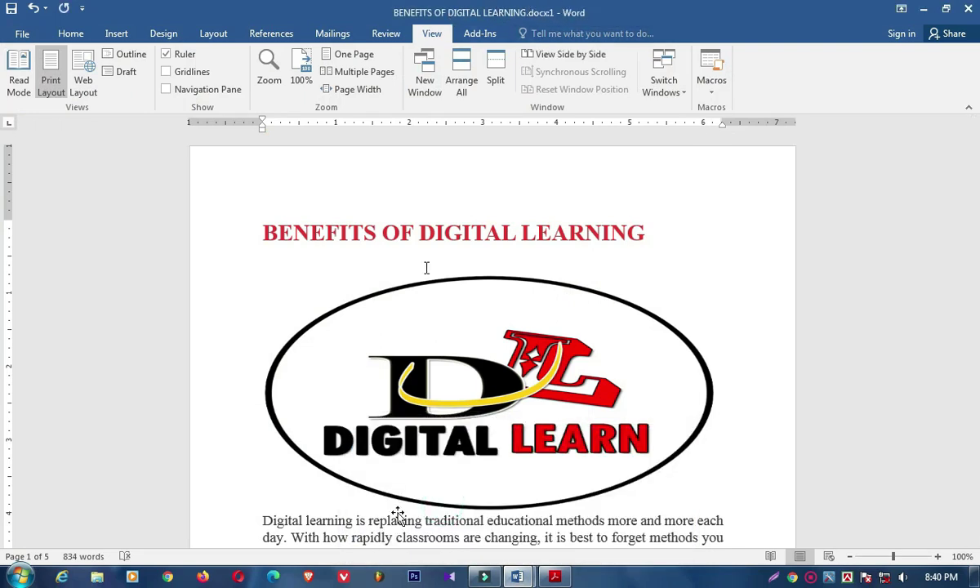
{"action": "left_click", "coordinate": [569, 507]}
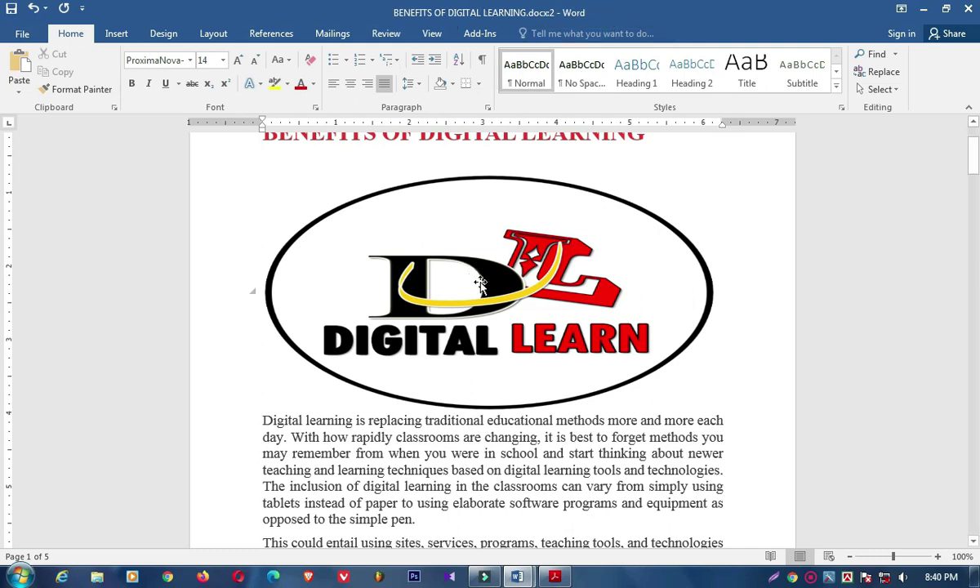
{"action": "scroll", "coordinate": [549, 387], "scroll_direction": "up", "scroll_amount": 3}
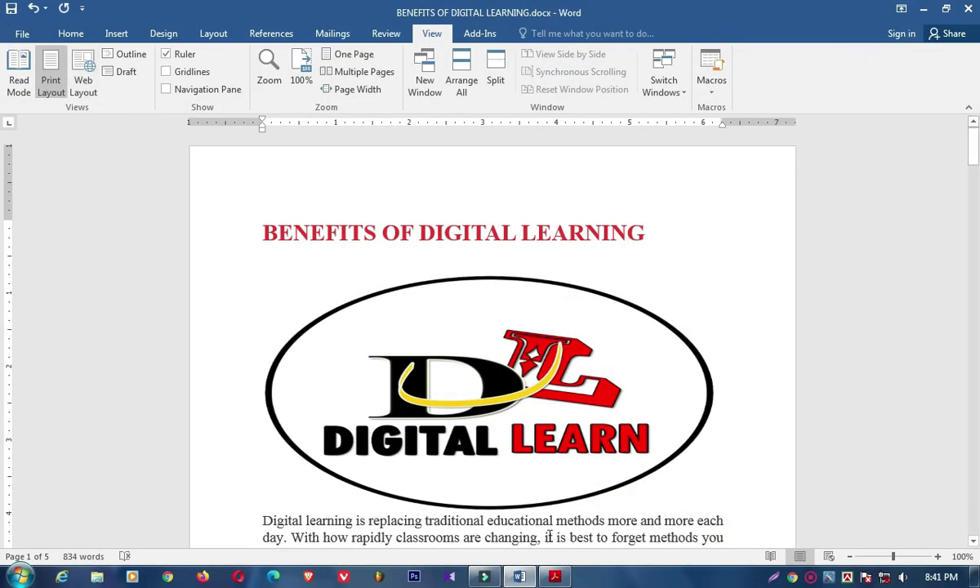
- Create a new blank document, Document1, from File > New
{"action": "mouse_move", "coordinate": [523, 579]}
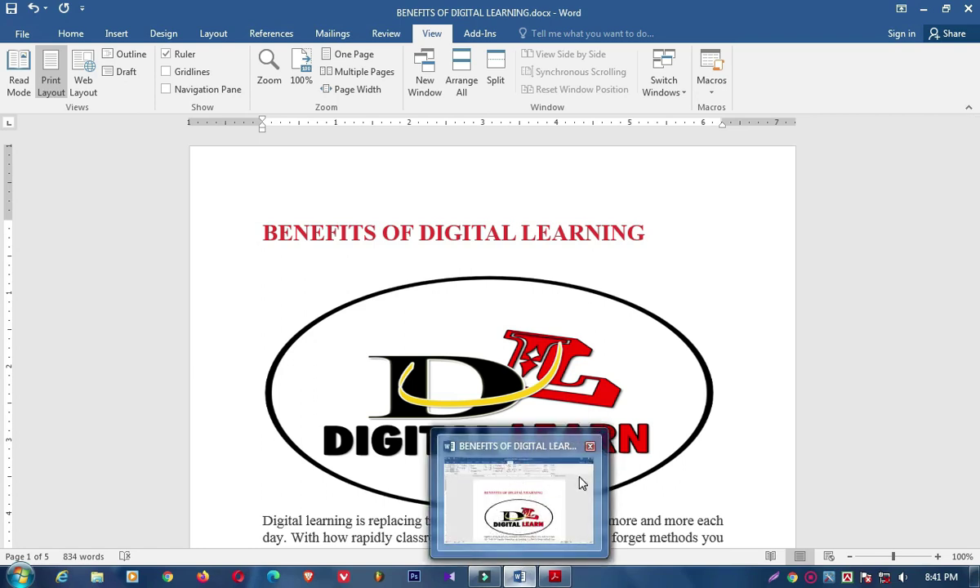
{"action": "left_click", "coordinate": [235, 398]}
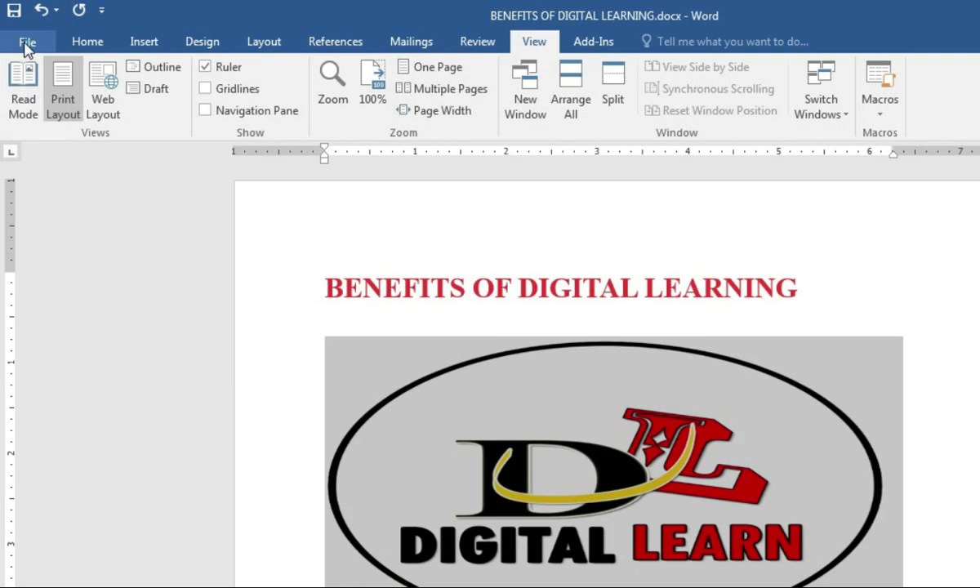
{"action": "left_click", "coordinate": [27, 45]}
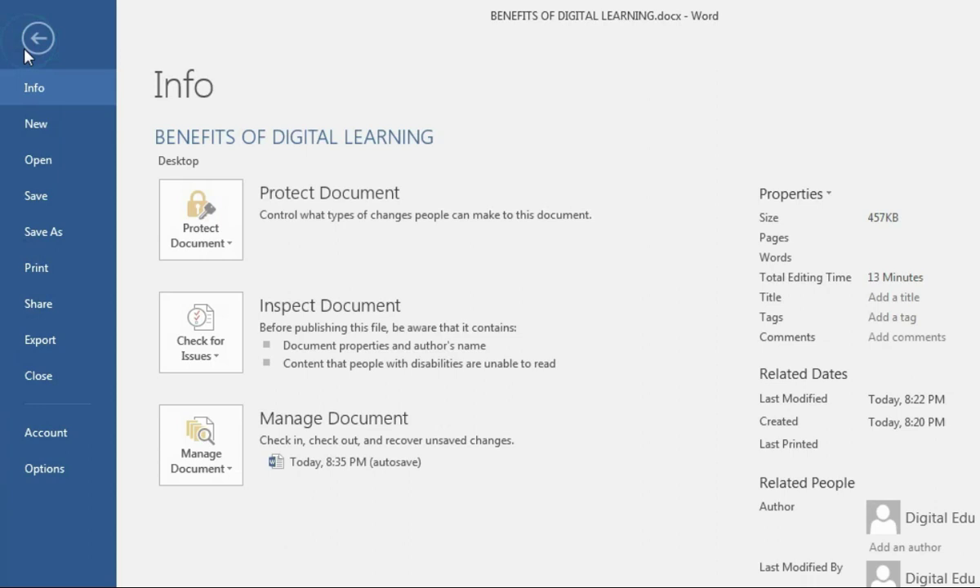
{"action": "left_click", "coordinate": [28, 151]}
{"action": "left_click", "coordinate": [31, 138]}
{"action": "left_click", "coordinate": [241, 306]}
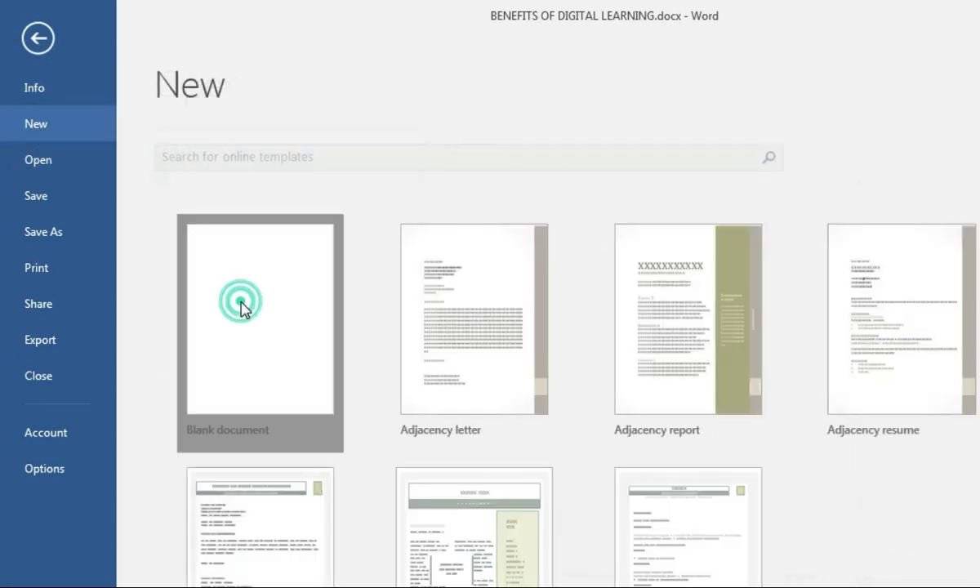
- Create a second blank document, Document2, the same way
{"action": "left_click", "coordinate": [28, 45]}
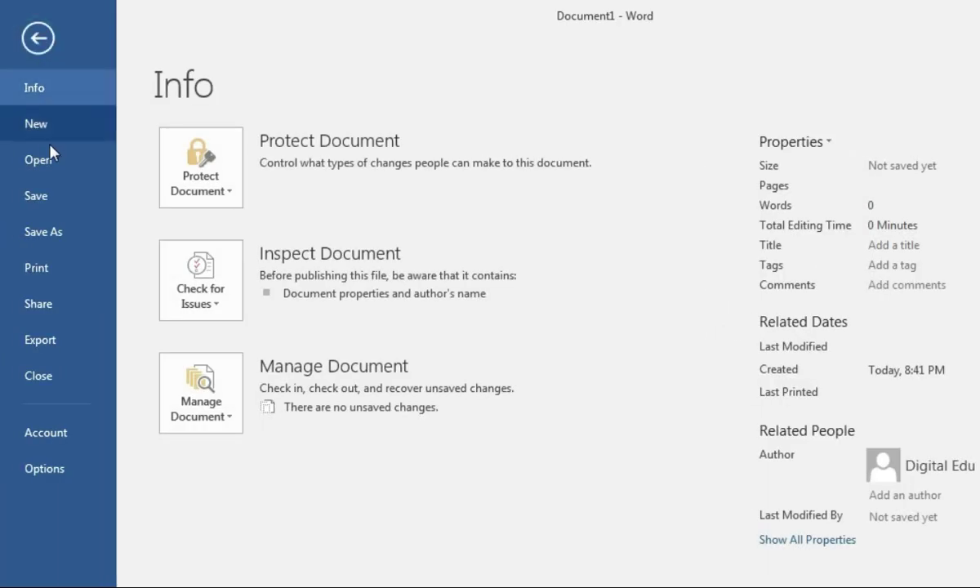
{"action": "left_click", "coordinate": [42, 122]}
{"action": "left_click", "coordinate": [254, 347]}
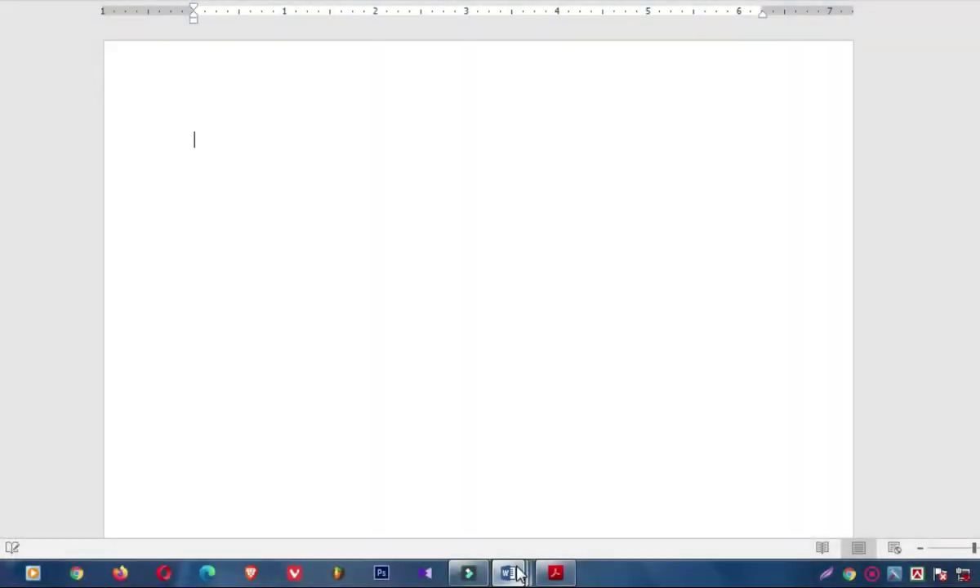
{"action": "mouse_move", "coordinate": [508, 573]}
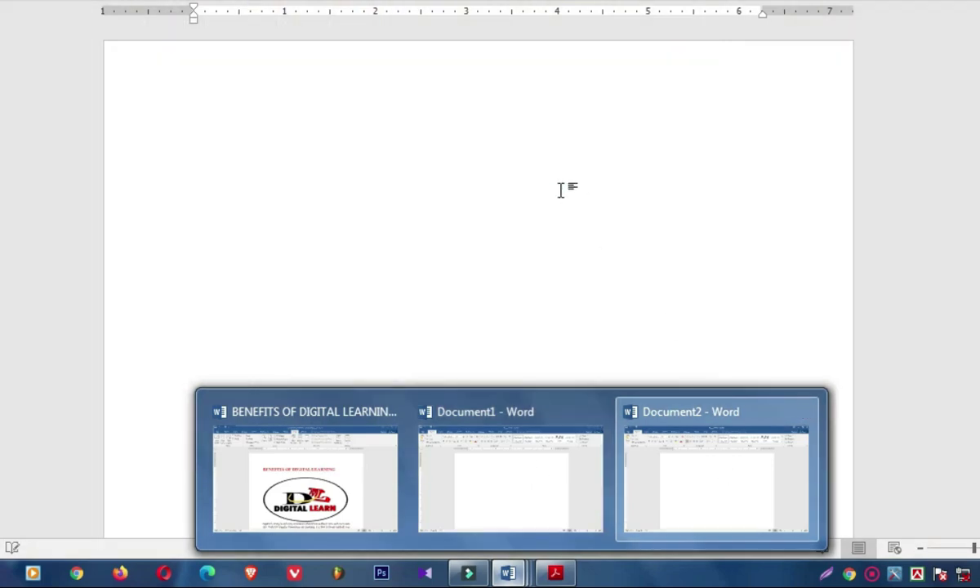
{"action": "left_click", "coordinate": [560, 190]}
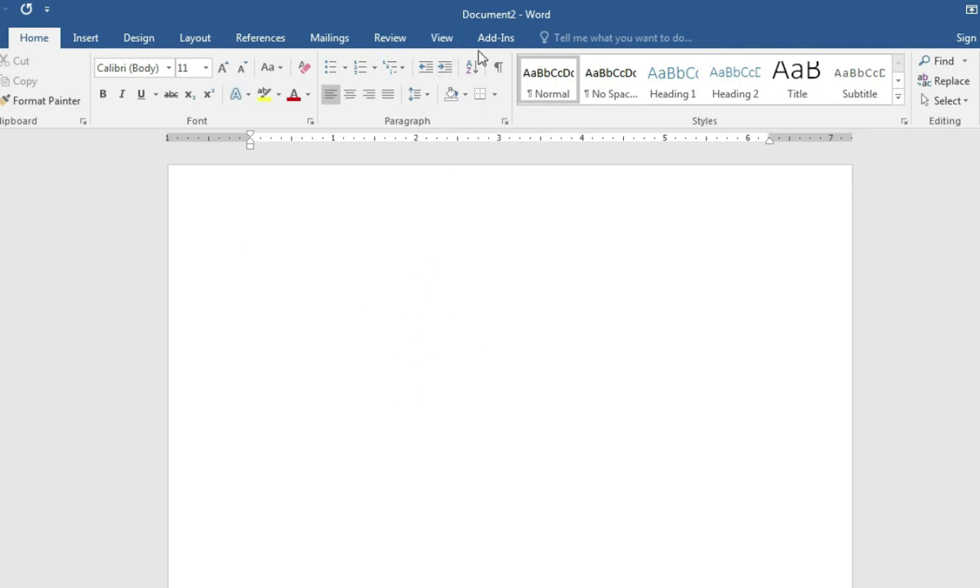
- Arrange All to stack Document2, BENEFITS and Document1, scrolling BENEFITS to its body text
{"action": "left_click", "coordinate": [448, 36]}
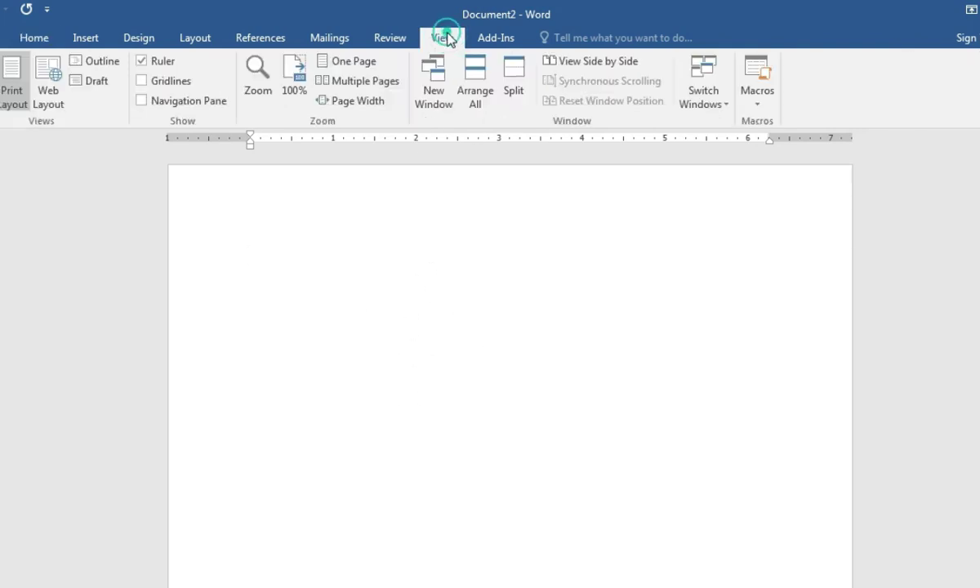
{"action": "left_click", "coordinate": [471, 77]}
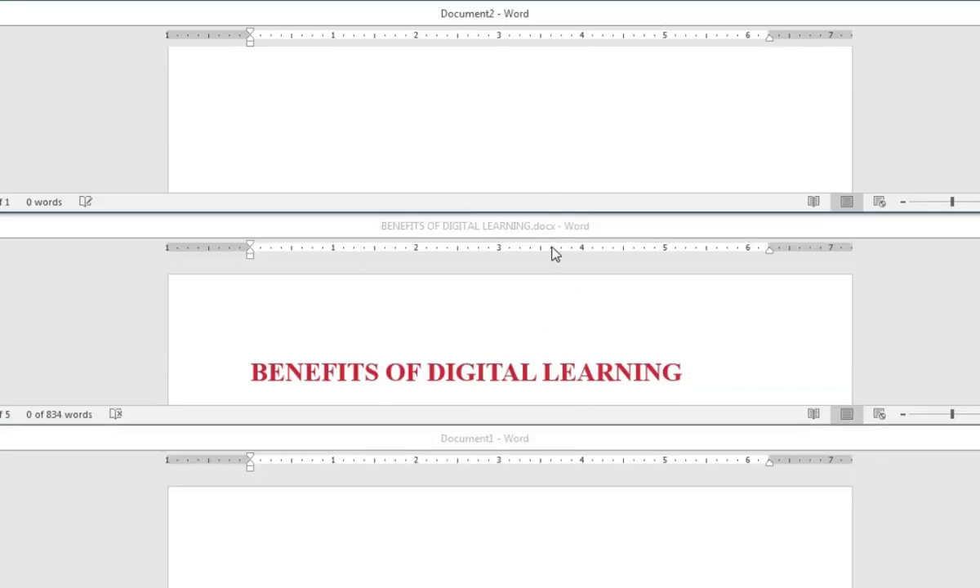
{"action": "left_click", "coordinate": [454, 265]}
{"action": "scroll", "coordinate": [547, 311], "scroll_direction": "down", "scroll_amount": 2}
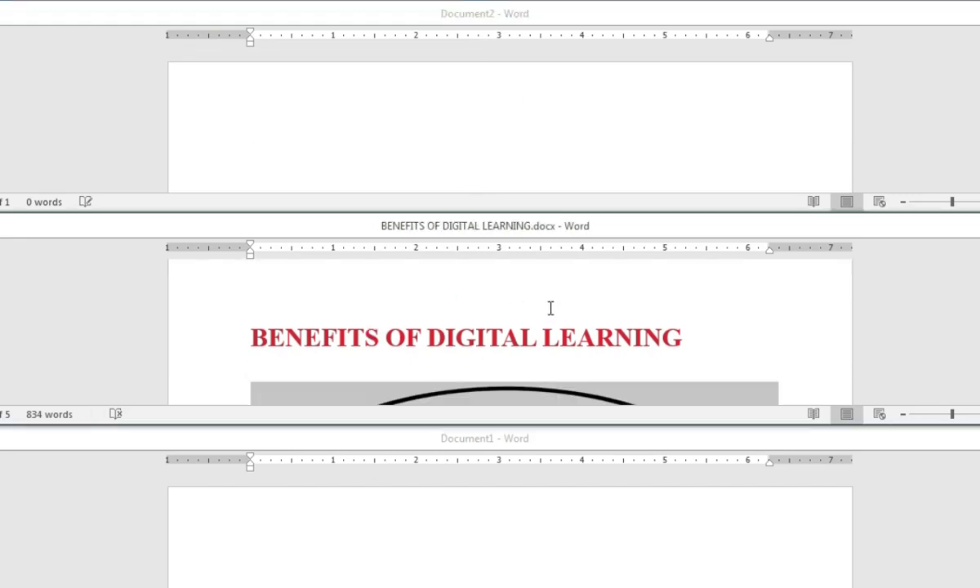
{"action": "left_click", "coordinate": [520, 519]}
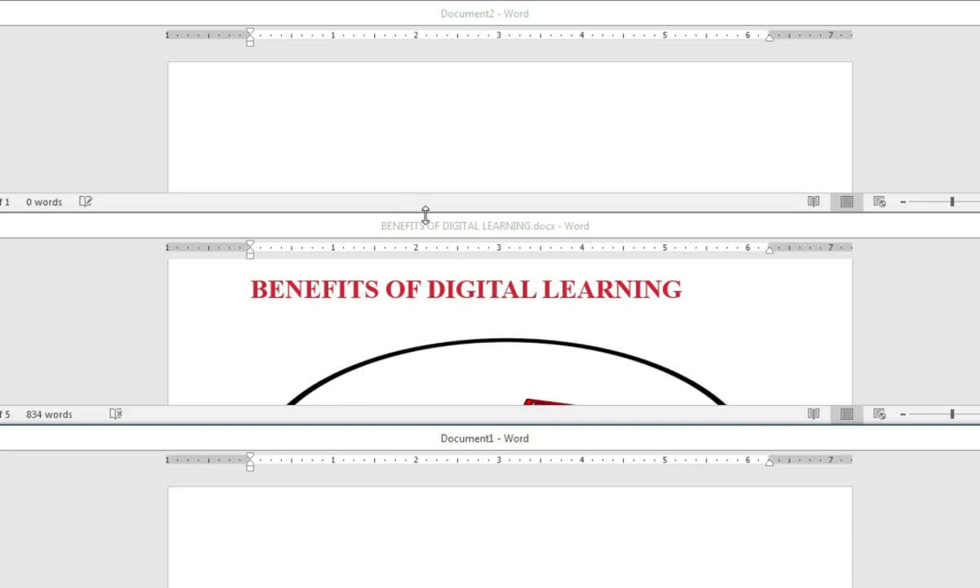
{"action": "scroll", "coordinate": [410, 319], "scroll_direction": "up", "scroll_amount": 2}
{"action": "scroll", "coordinate": [409, 319], "scroll_direction": "down", "scroll_amount": 3}
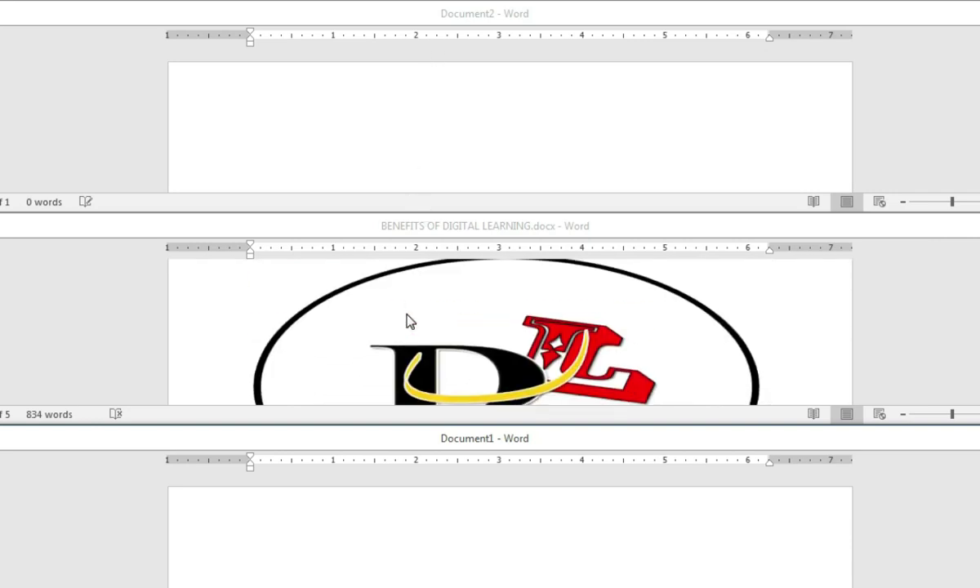
{"action": "scroll", "coordinate": [408, 320], "scroll_direction": "down", "scroll_amount": 3}
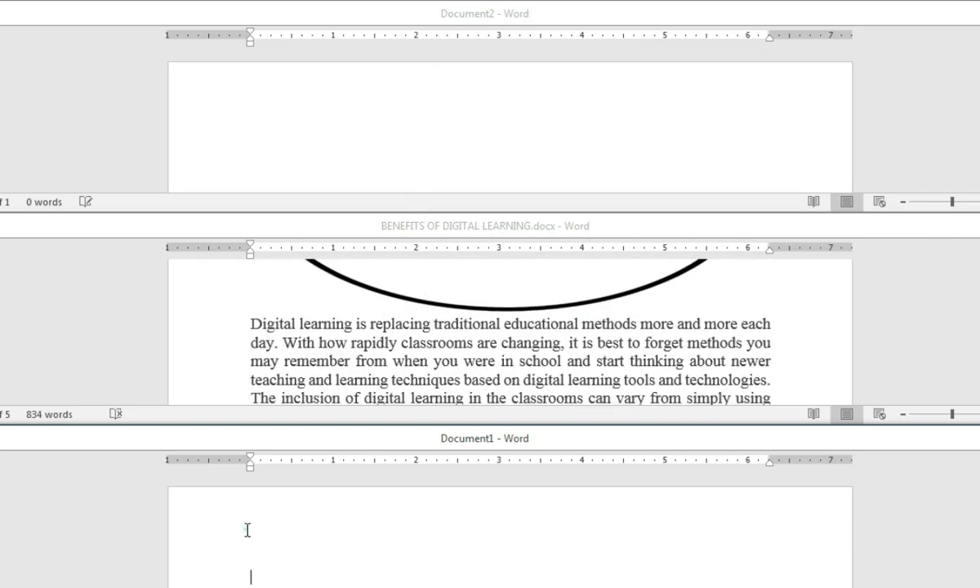
{"action": "left_click", "coordinate": [249, 572]}
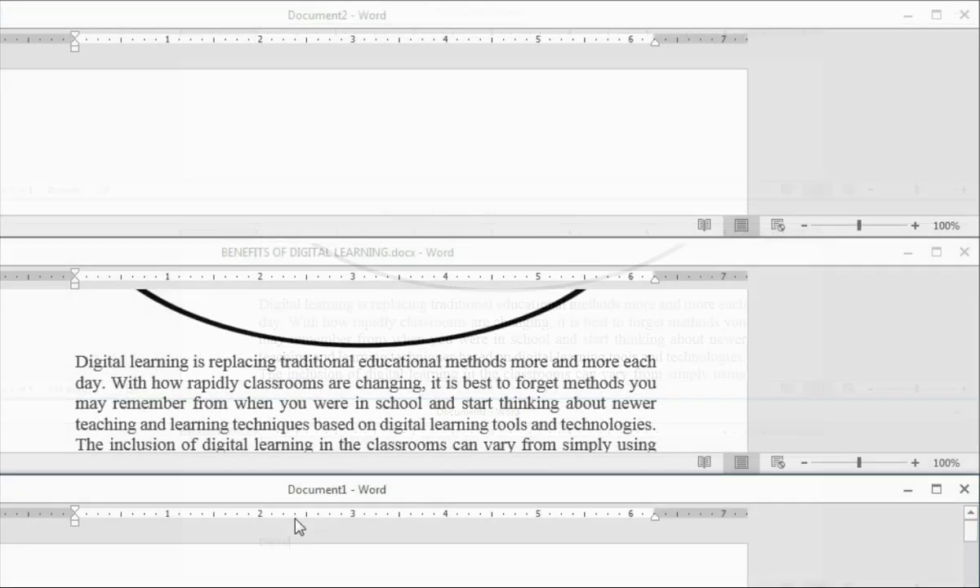
- Close Document2 and Document1 with Don't Save, then maximize BENEFITS and scroll to its title
{"action": "left_click", "coordinate": [965, 13]}
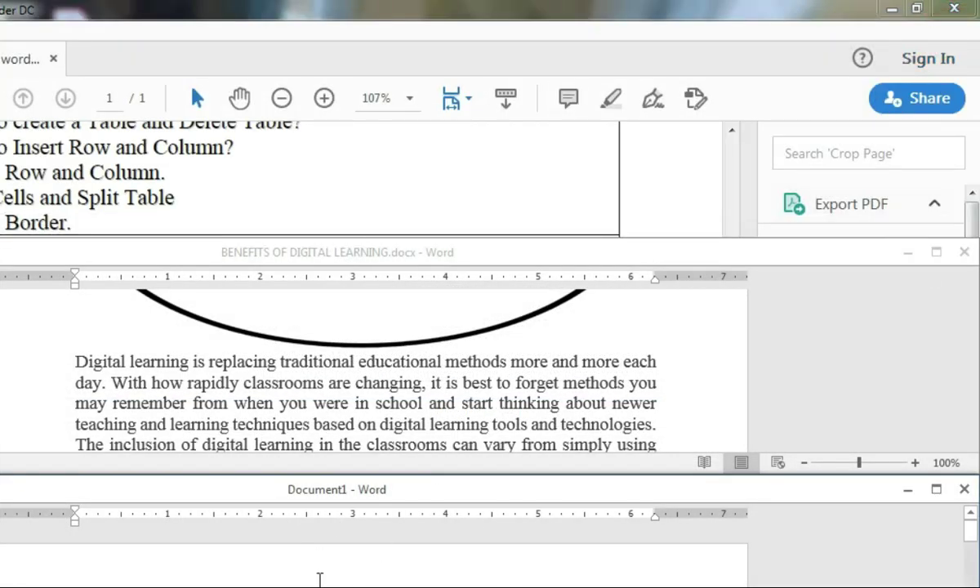
{"action": "left_click", "coordinate": [964, 489]}
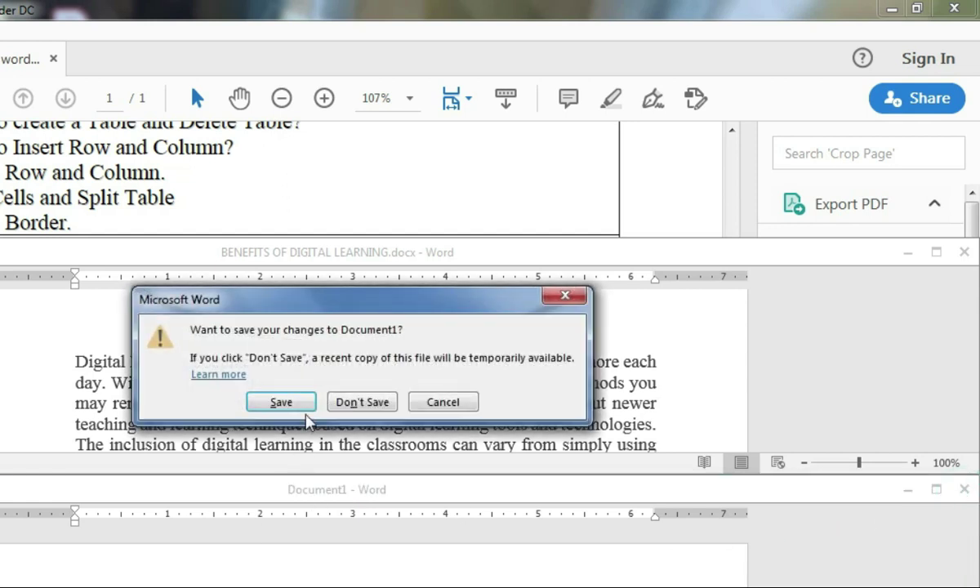
{"action": "left_click", "coordinate": [365, 403]}
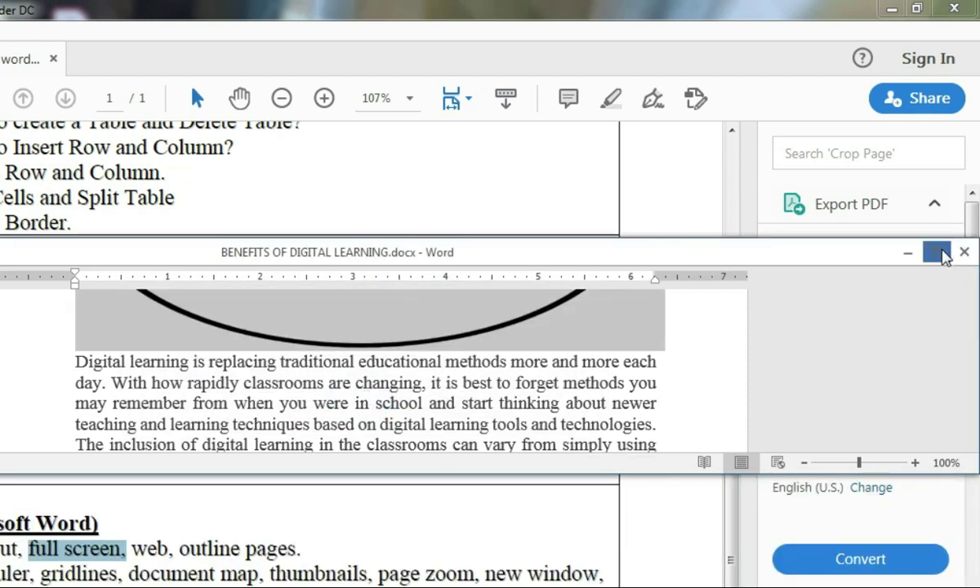
{"action": "left_click", "coordinate": [936, 252]}
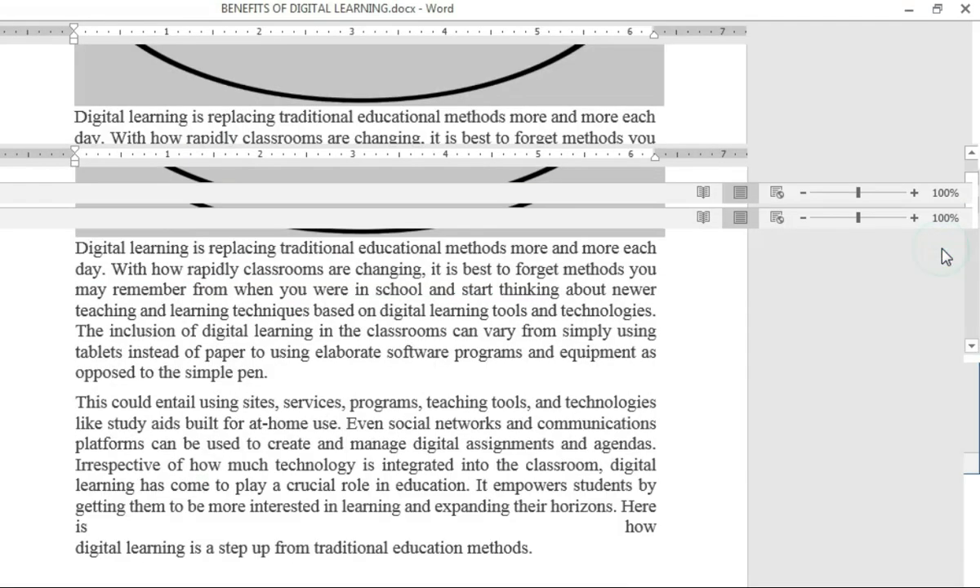
{"action": "scroll", "coordinate": [296, 433], "scroll_direction": "up", "scroll_amount": 6}
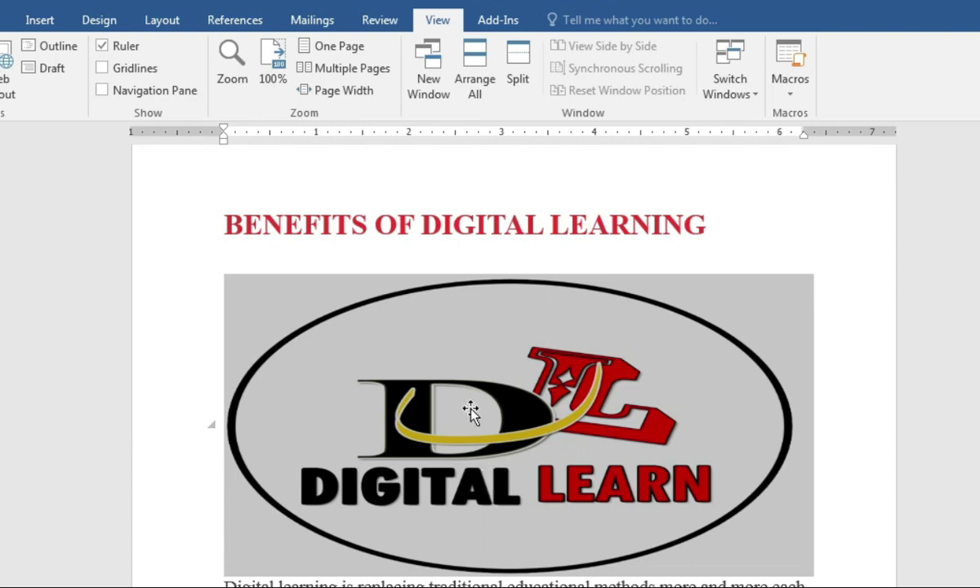
- Split the BENEFITS OF DIGITAL LEARNING document window into two panes
{"action": "left_click", "coordinate": [519, 77]}
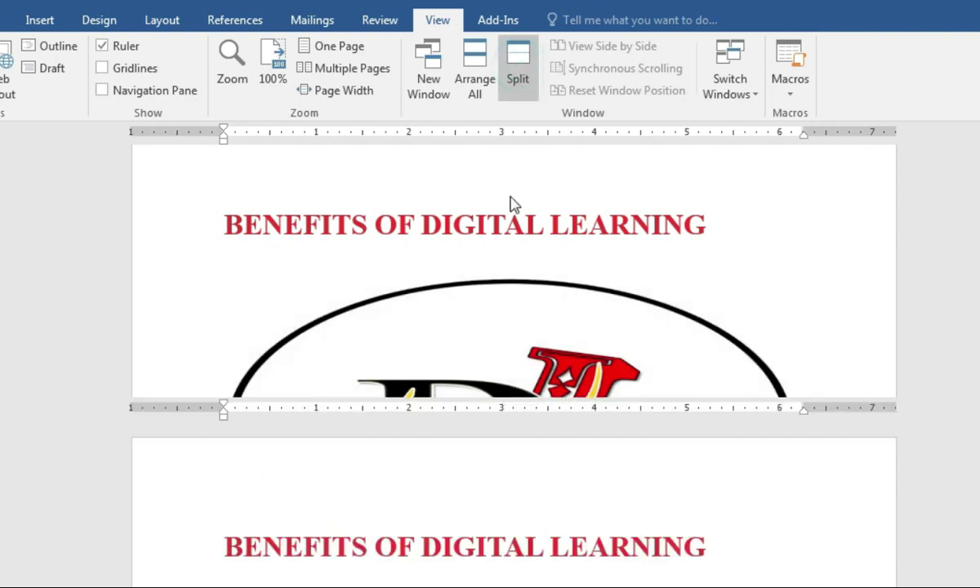
{"action": "scroll", "coordinate": [521, 302], "scroll_direction": "up", "scroll_amount": 2}
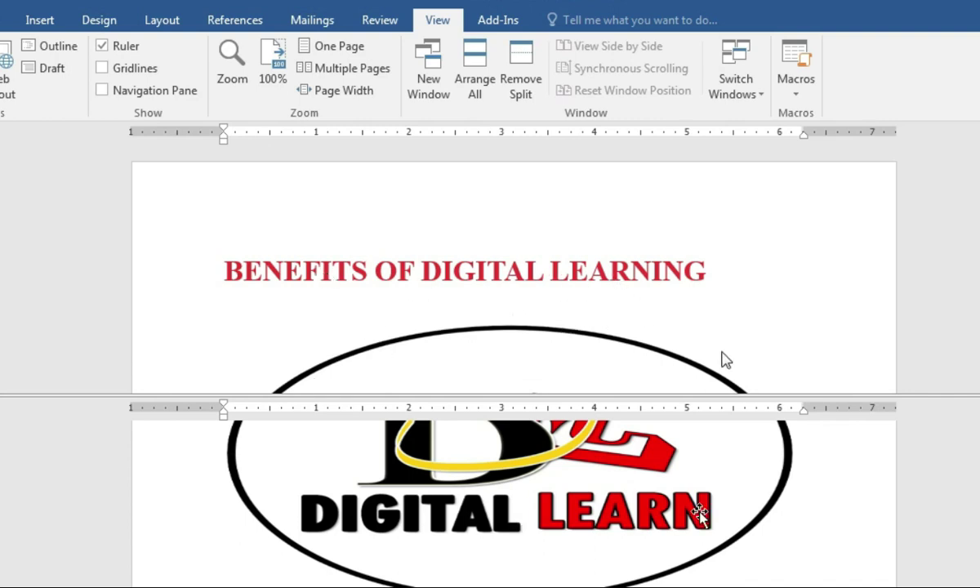
{"action": "scroll", "coordinate": [662, 573], "scroll_direction": "up", "scroll_amount": 5}
{"action": "scroll", "coordinate": [662, 575], "scroll_direction": "down", "scroll_amount": 2}
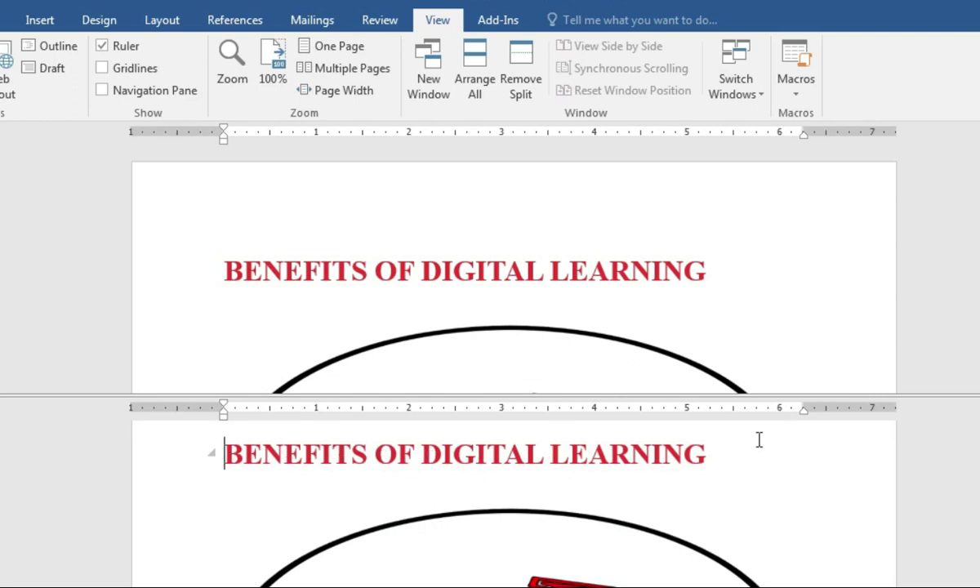
- Scroll the top pane independently of the bottom pane
{"action": "left_click", "coordinate": [794, 276]}
{"action": "scroll", "coordinate": [794, 278], "scroll_direction": "down", "scroll_amount": 8}
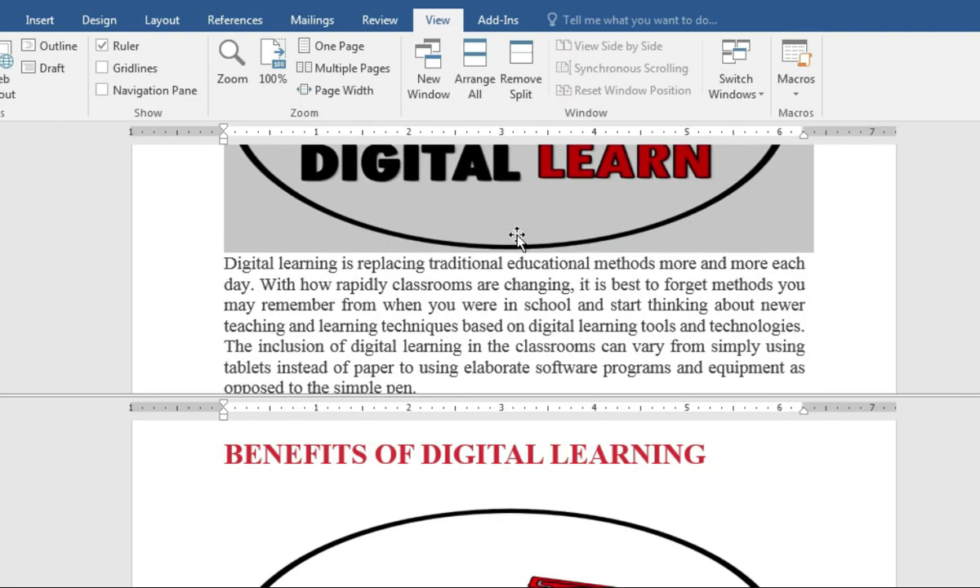
{"action": "scroll", "coordinate": [517, 236], "scroll_direction": "up", "scroll_amount": 3}
{"action": "scroll", "coordinate": [842, 317], "scroll_direction": "down", "scroll_amount": 1}
- Scroll the bottom pane down from the heading, then remove the split
{"action": "left_click", "coordinate": [826, 558]}
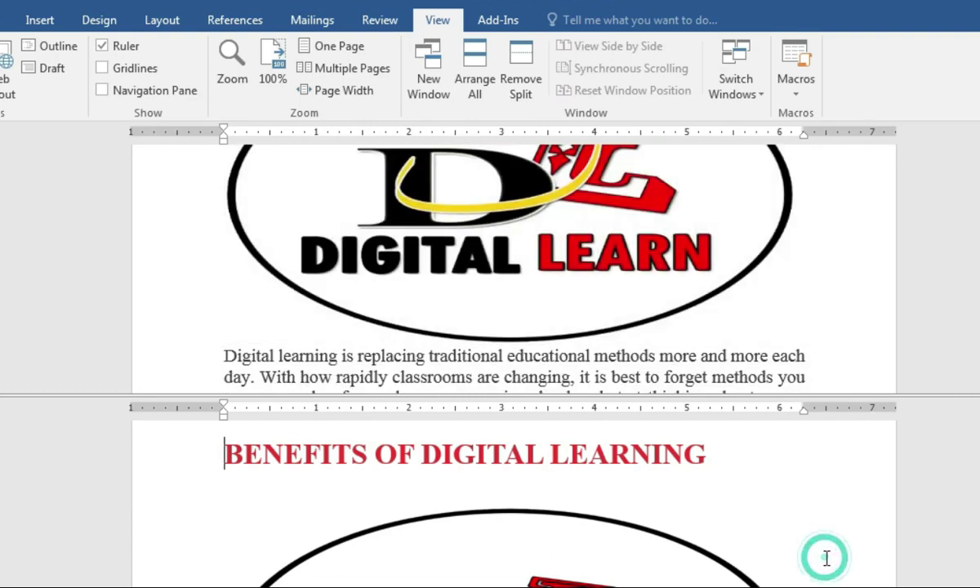
{"action": "scroll", "coordinate": [826, 558], "scroll_direction": "down", "scroll_amount": 6}
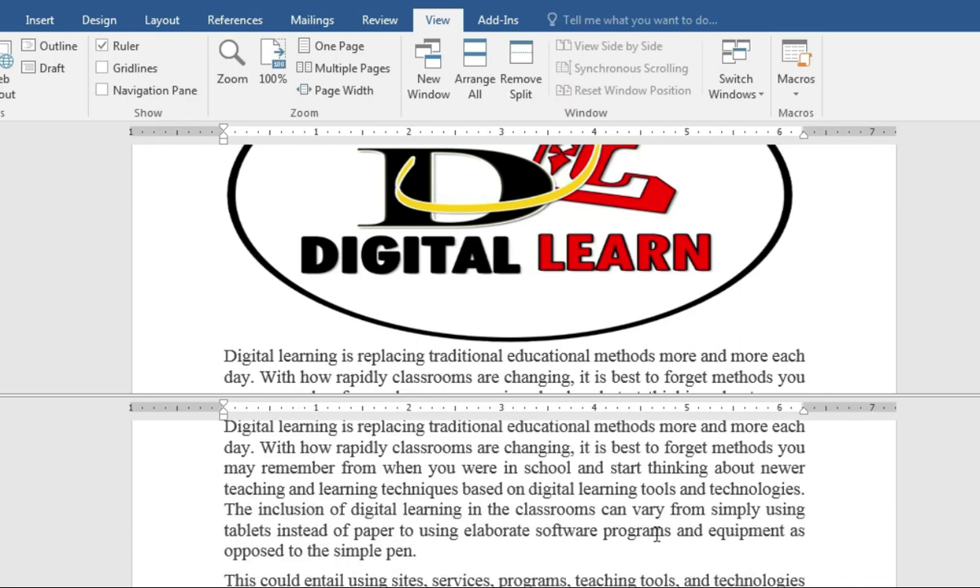
{"action": "scroll", "coordinate": [656, 535], "scroll_direction": "down", "scroll_amount": 10}
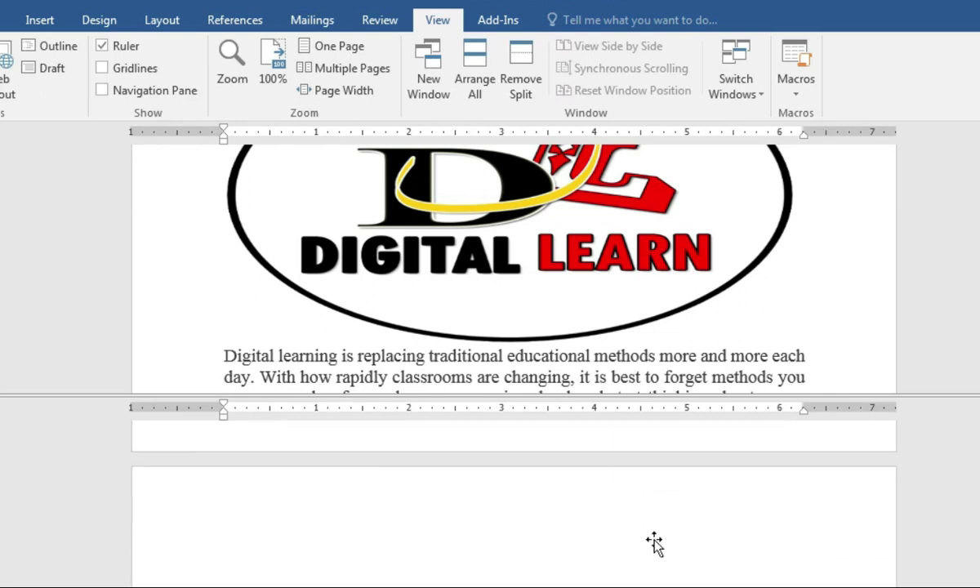
{"action": "scroll", "coordinate": [654, 541], "scroll_direction": "down", "scroll_amount": 2}
{"action": "scroll", "coordinate": [835, 274], "scroll_direction": "down", "scroll_amount": 10}
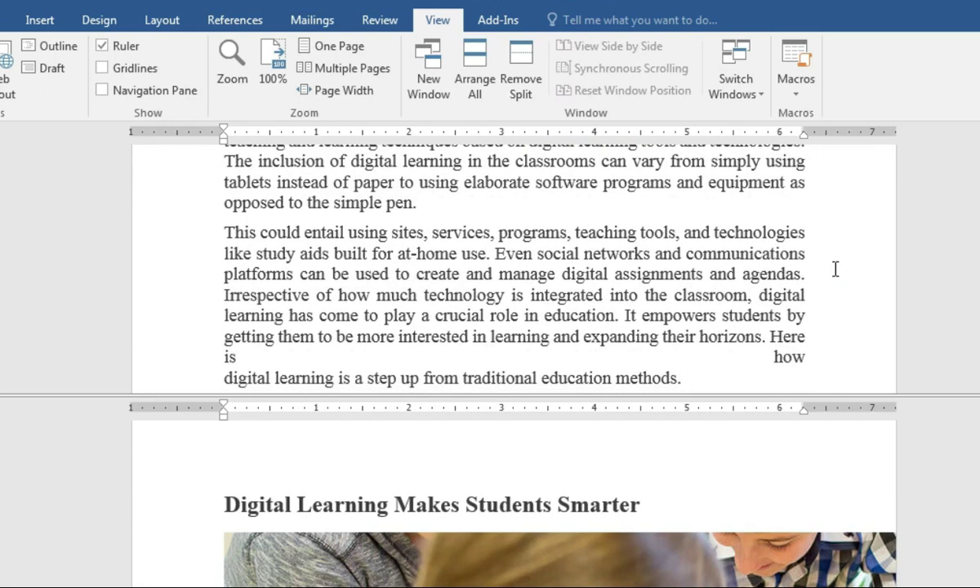
{"action": "scroll", "coordinate": [833, 272], "scroll_direction": "down", "scroll_amount": 3}
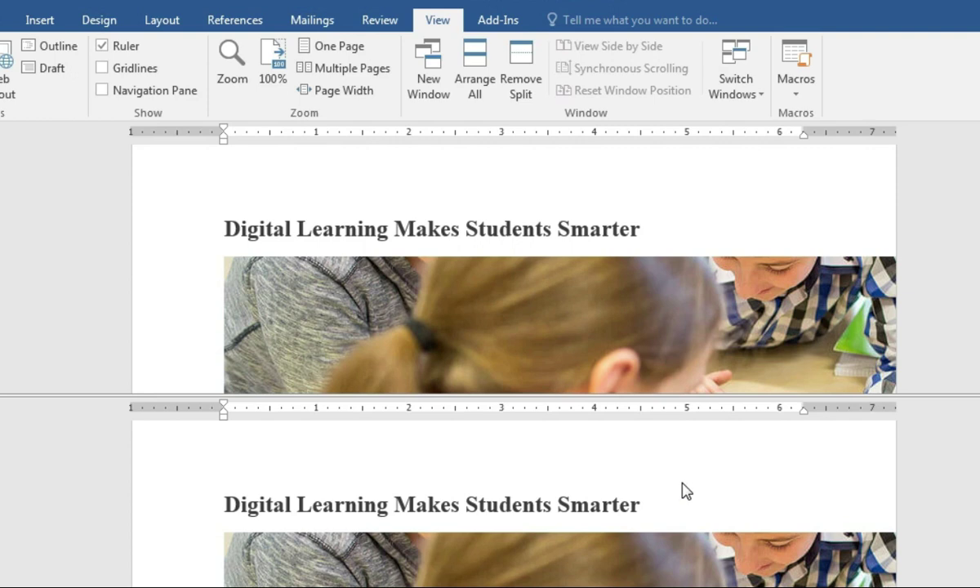
{"action": "left_click", "coordinate": [526, 72]}
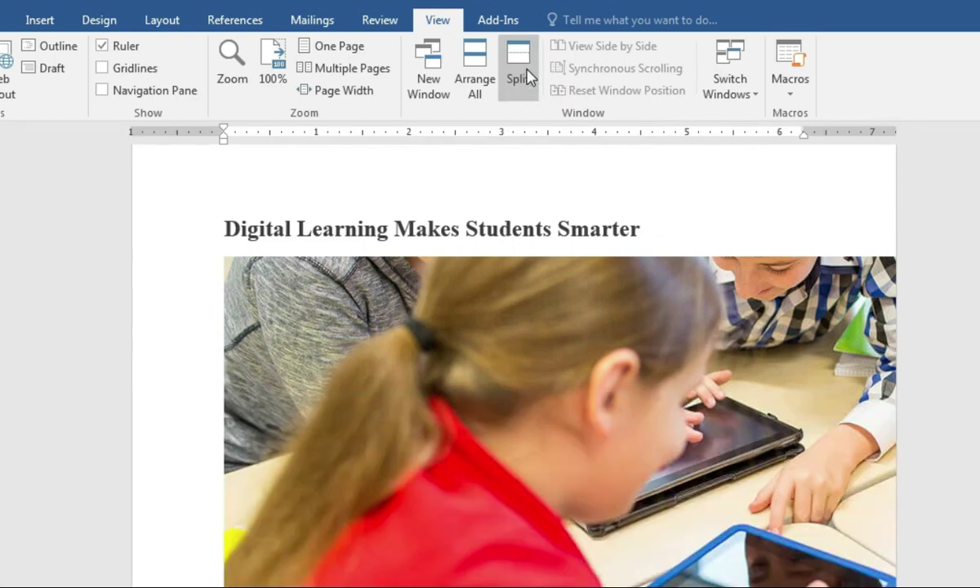